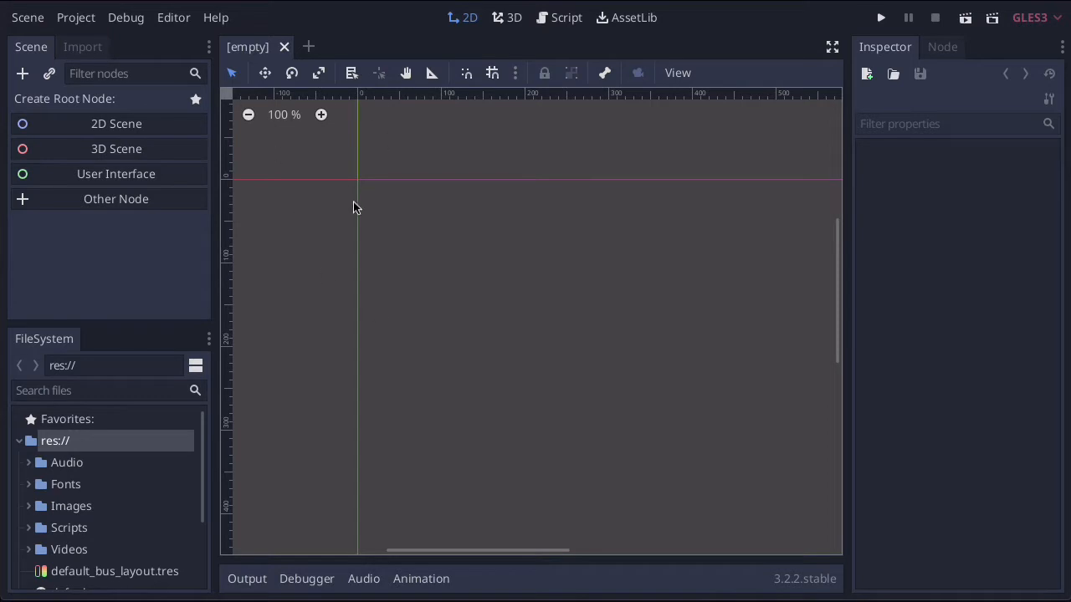
Create a 2D scene root node and rename it "You Lose Menu"
click(112, 130)
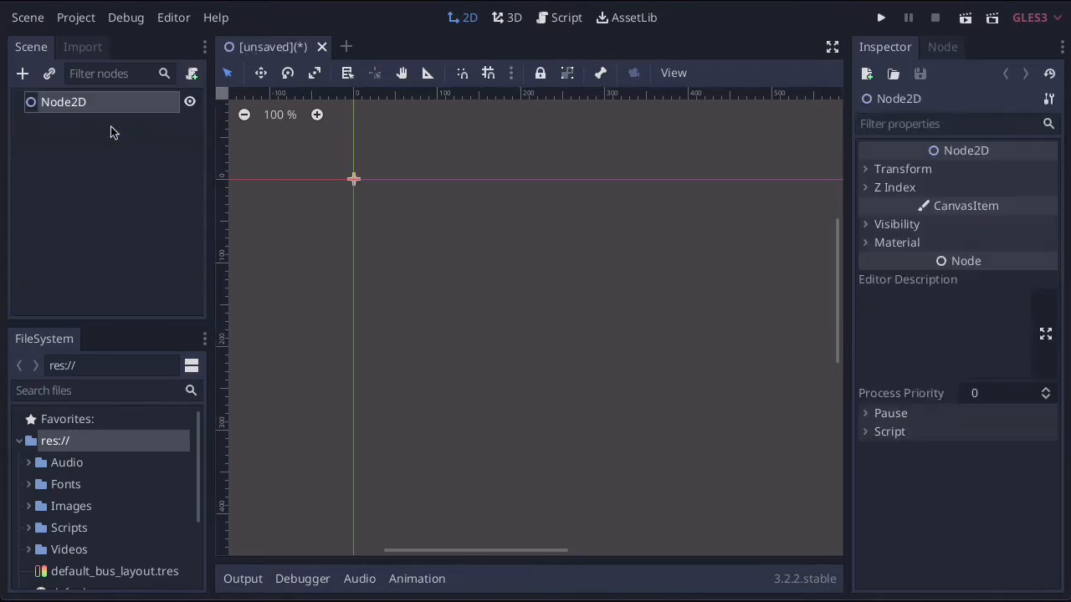
double_click(70, 104)
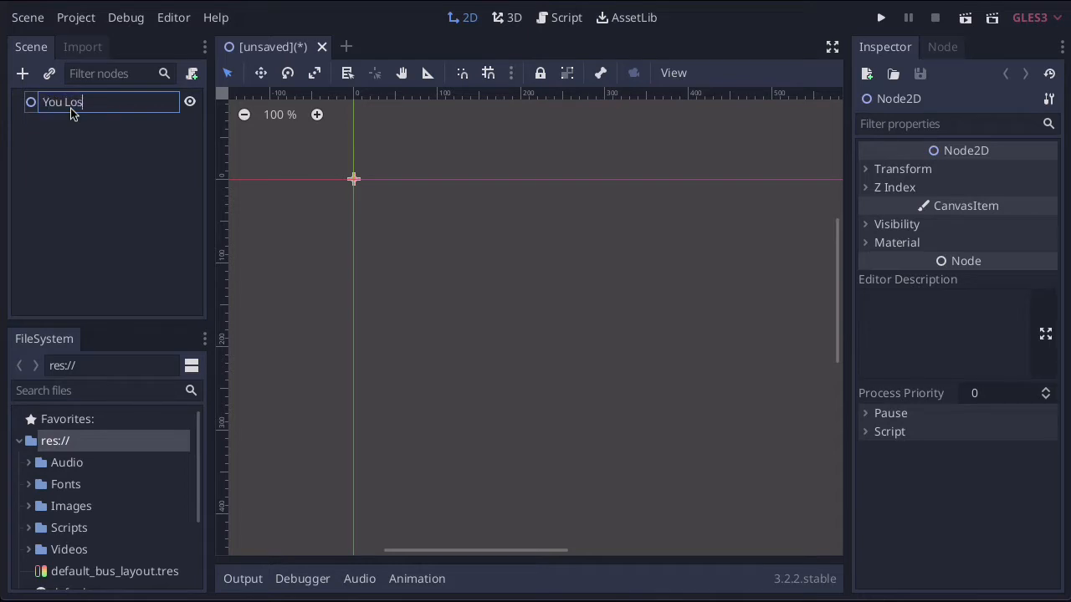
text(You Lose Scene)
key(BackSpace)
key(BackSpace)
key(BackSpace)
text(Menu)
click(94, 157)
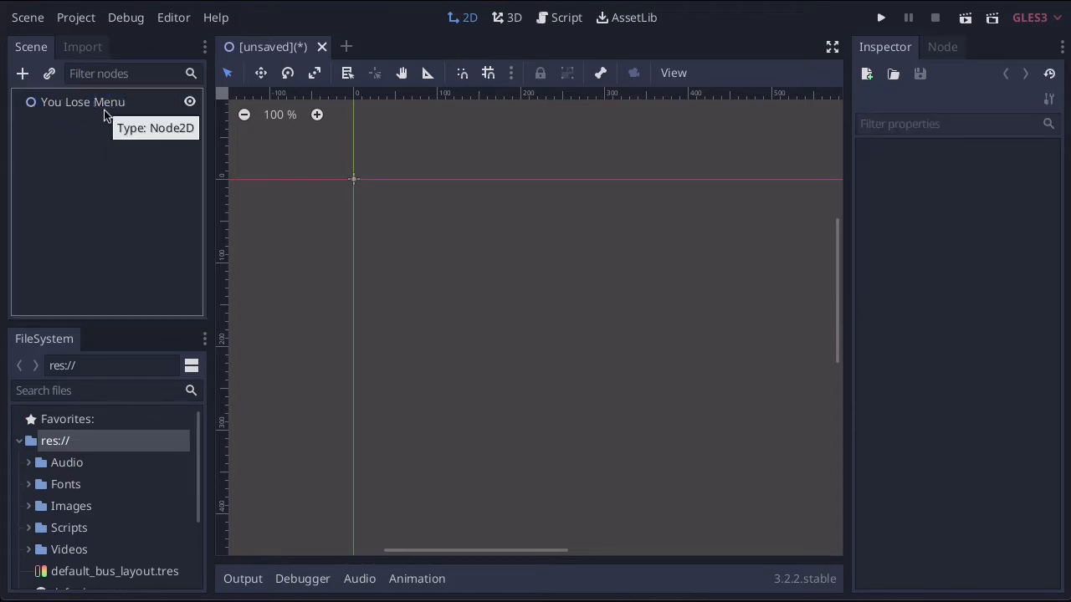
Save the scene as "You Lose Menu.tscn" in the project's res:// folder
click(38, 22)
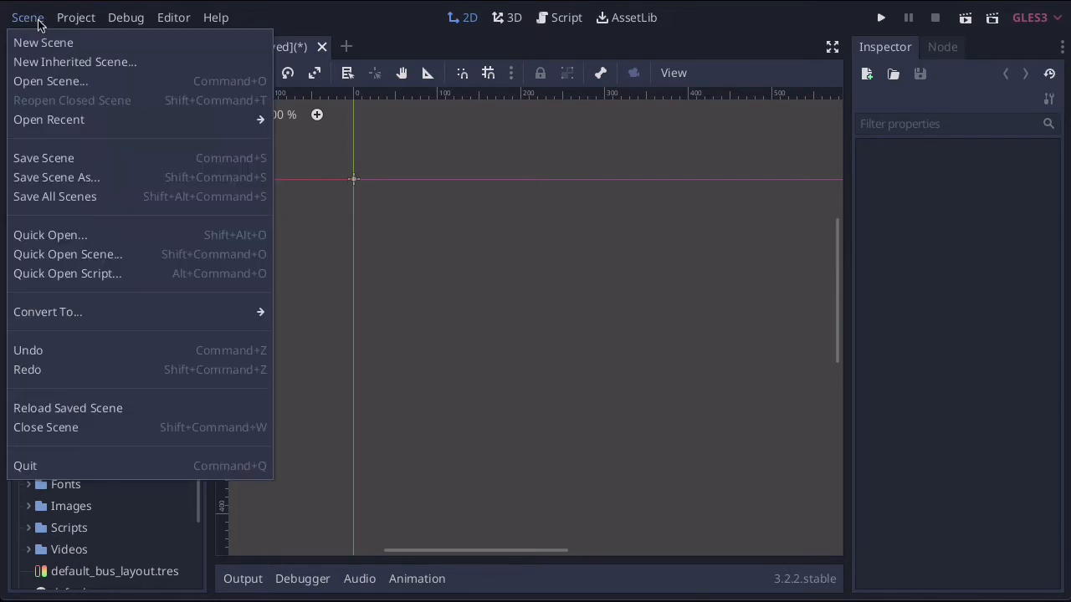
click(56, 161)
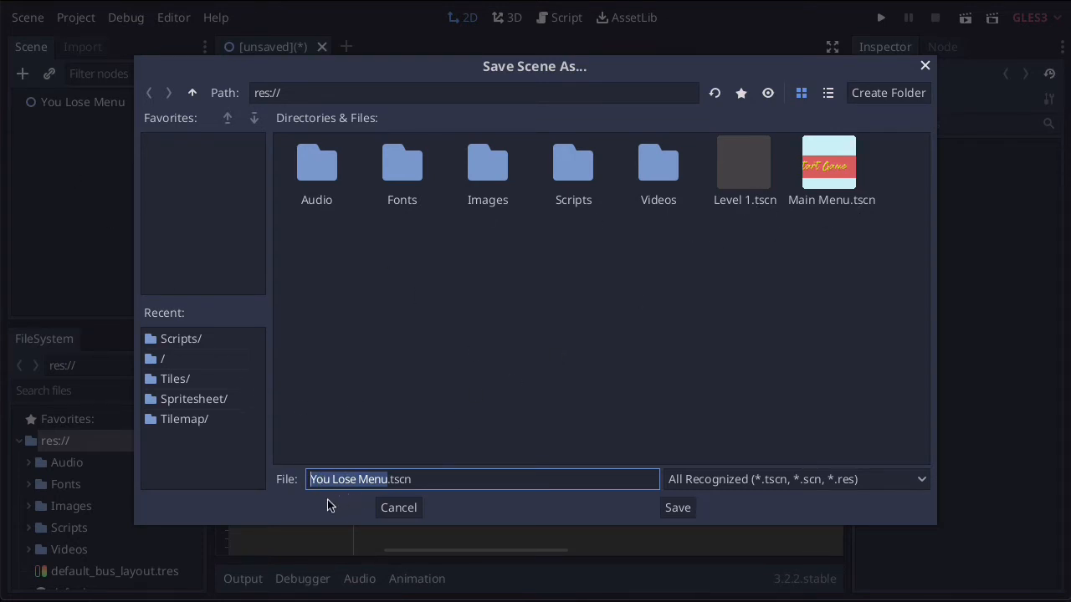
click(679, 507)
Add bg_castle.png from the Images folder to the scene as a sprite inside the viewport frame
scroll(589, 367, right, 3)
scroll(589, 366, down, 2)
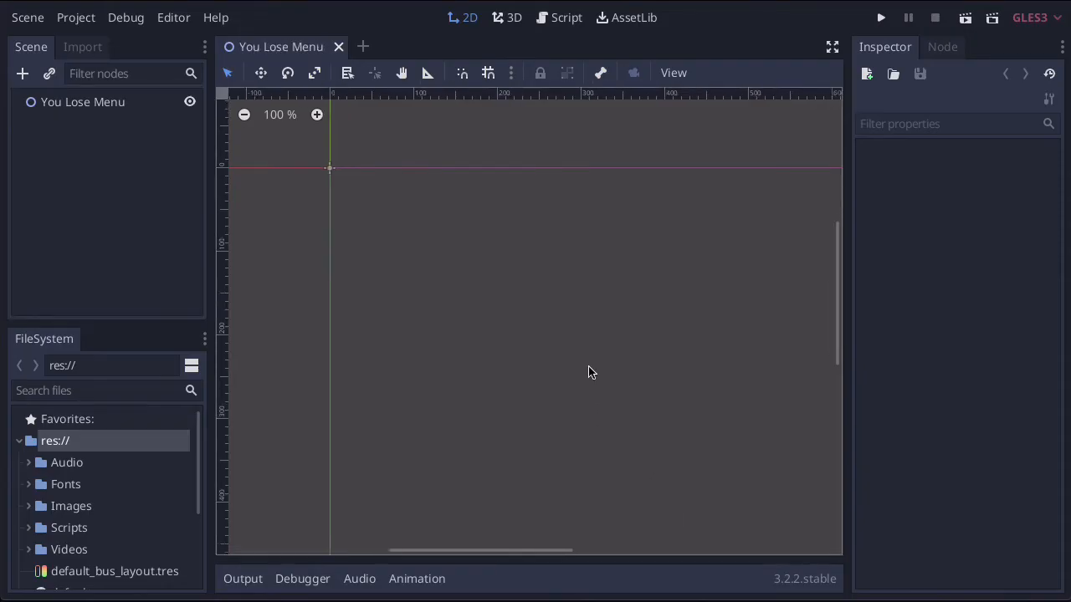
scroll(586, 369, down, 3)
scroll(587, 374, down, 3)
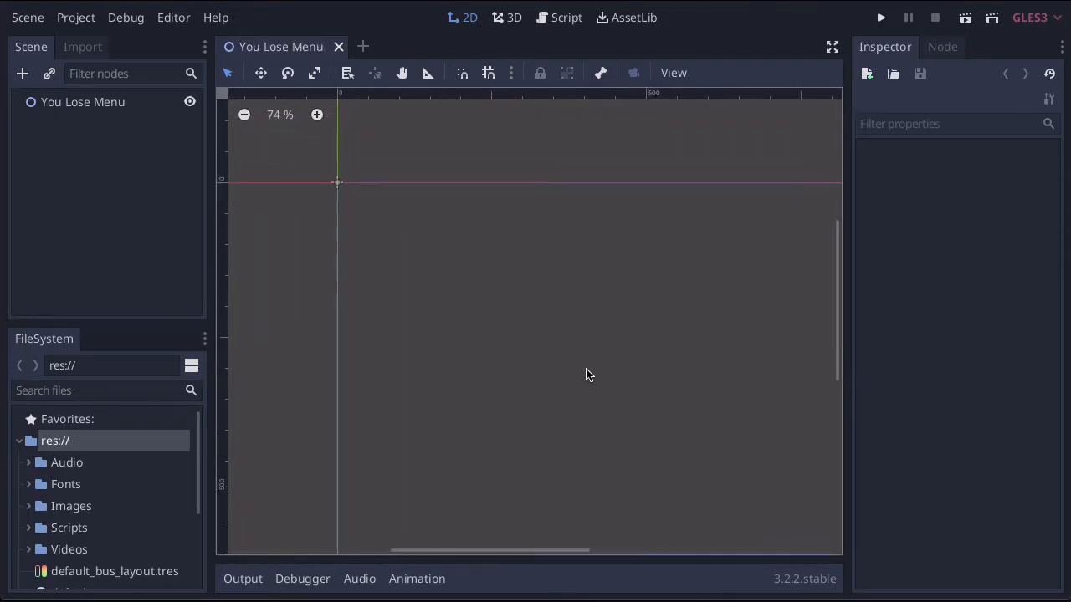
scroll(586, 374, right, 2)
scroll(587, 374, down, 1)
scroll(586, 375, right, 2)
scroll(587, 375, down, 1)
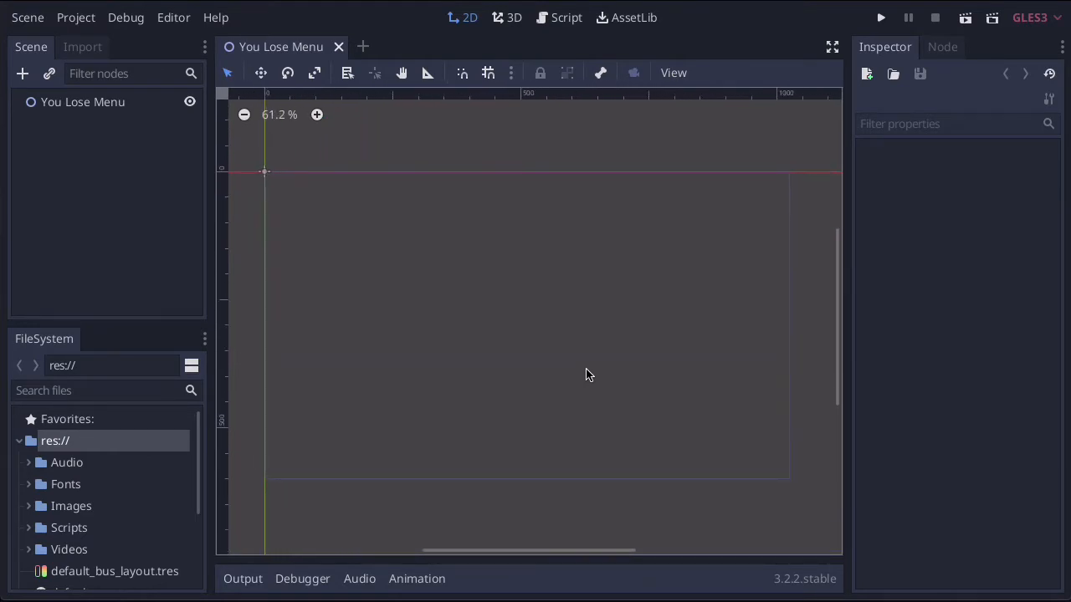
scroll(587, 374, down, 1)
scroll(586, 375, right, 1)
scroll(587, 374, left, 1)
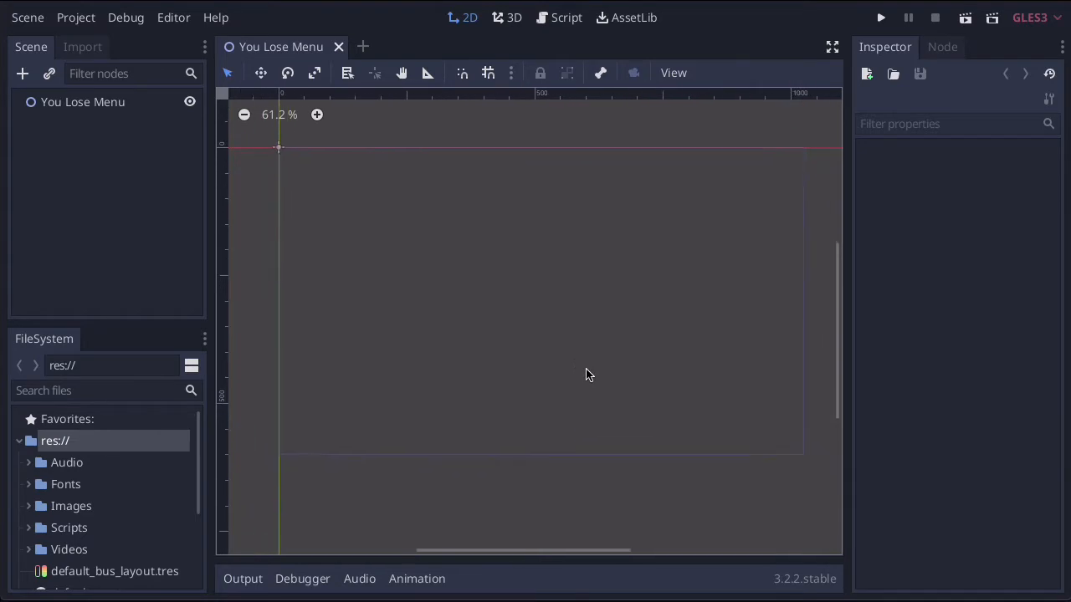
scroll(586, 375, up, 1)
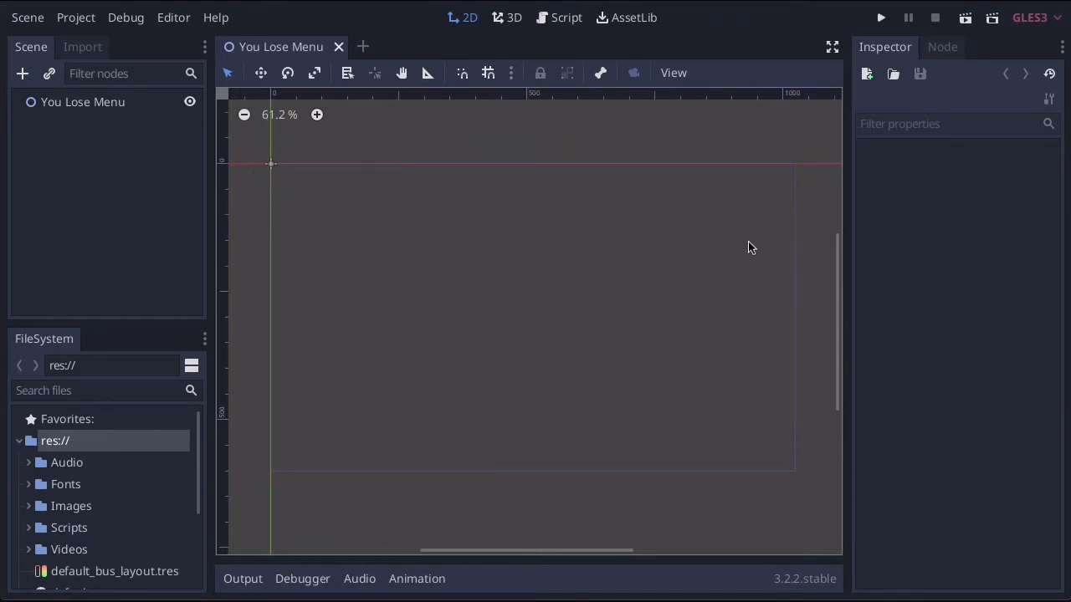
click(29, 507)
scroll(28, 512, down, 3)
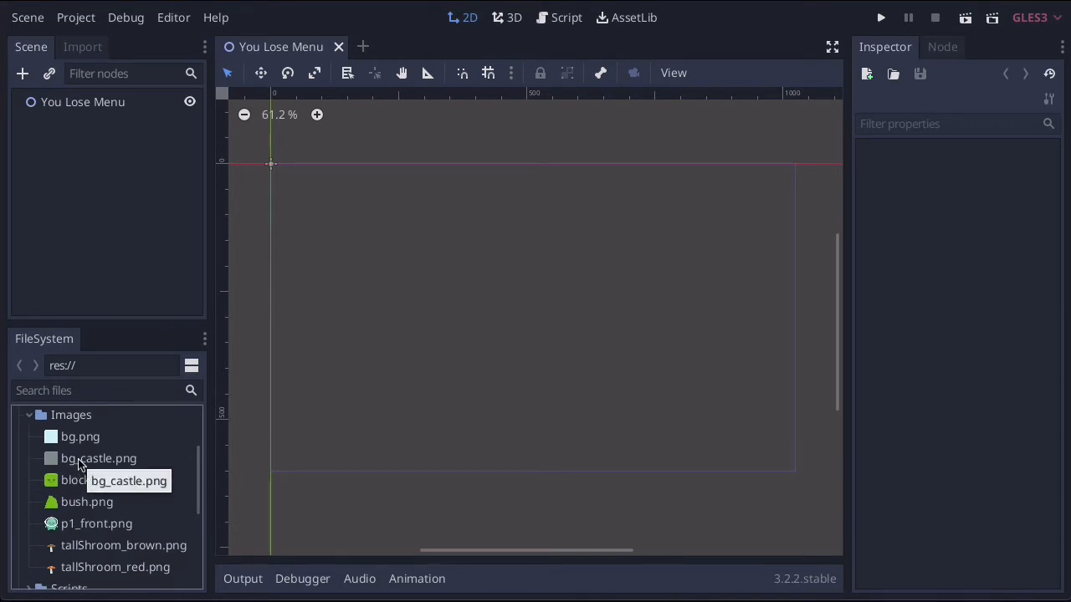
drag(78, 459, 408, 365)
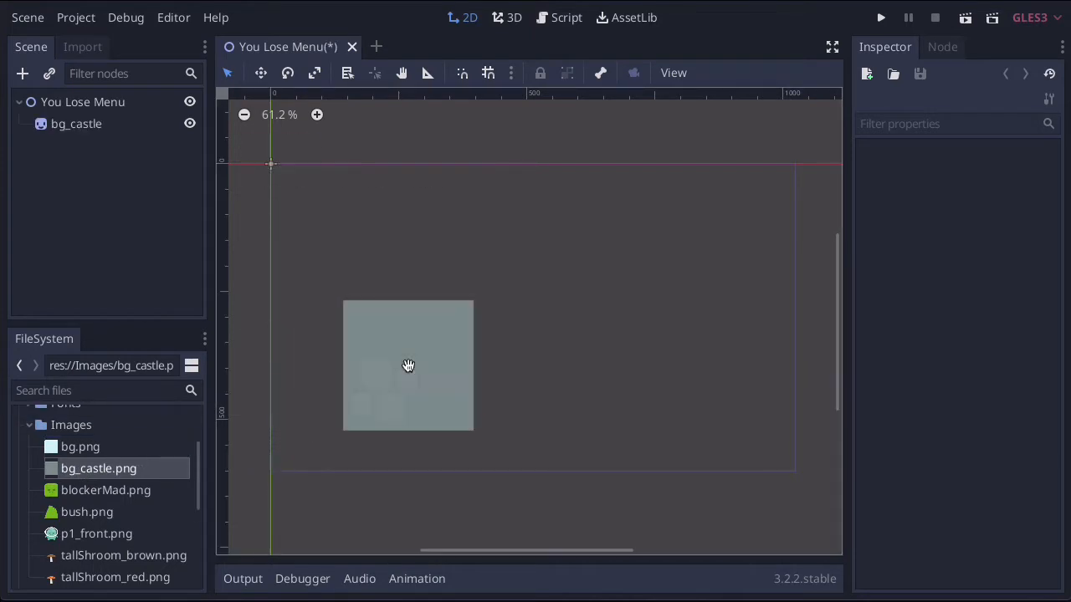
Rename the bg_castle sprite node to "Background"
double_click(73, 129)
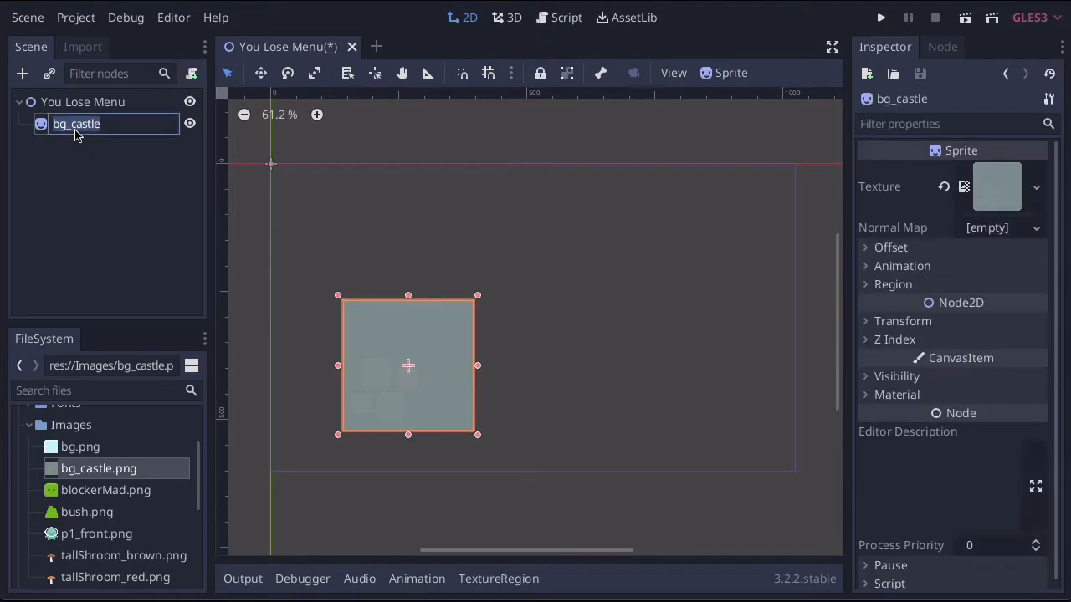
text(Back)
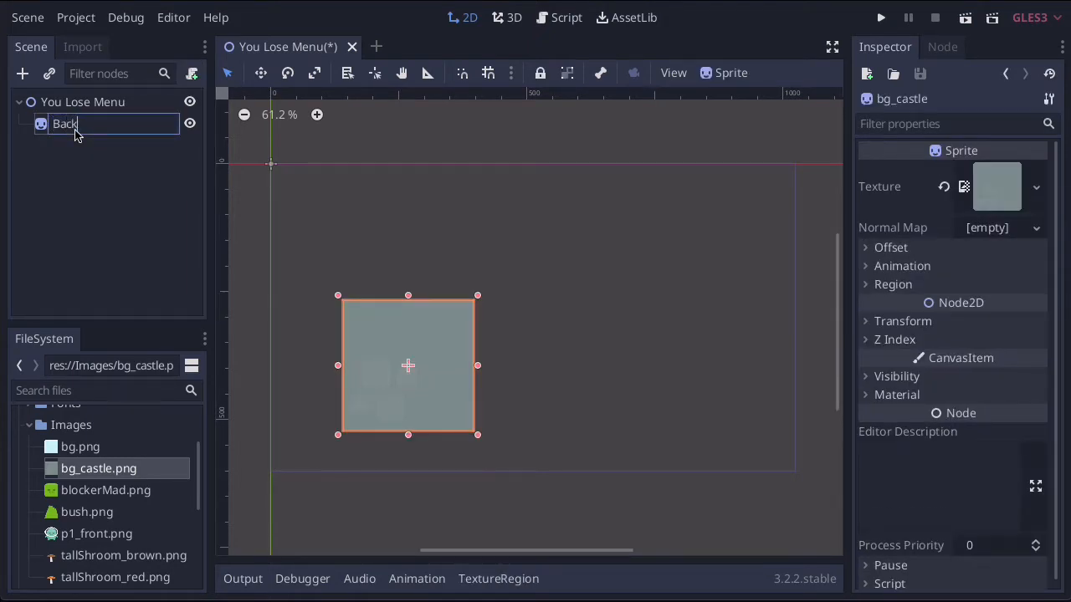
text(ground)
click(88, 171)
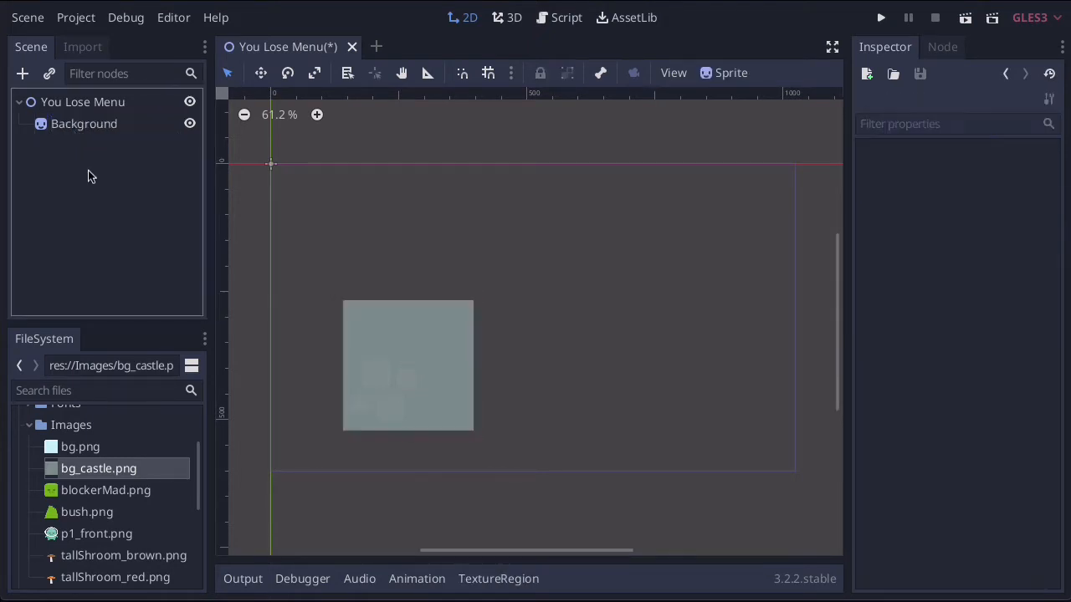
Move the Background sprite to the viewport's origin corner and scale it to cover the whole viewport frame
click(424, 360)
drag(438, 366, 361, 226)
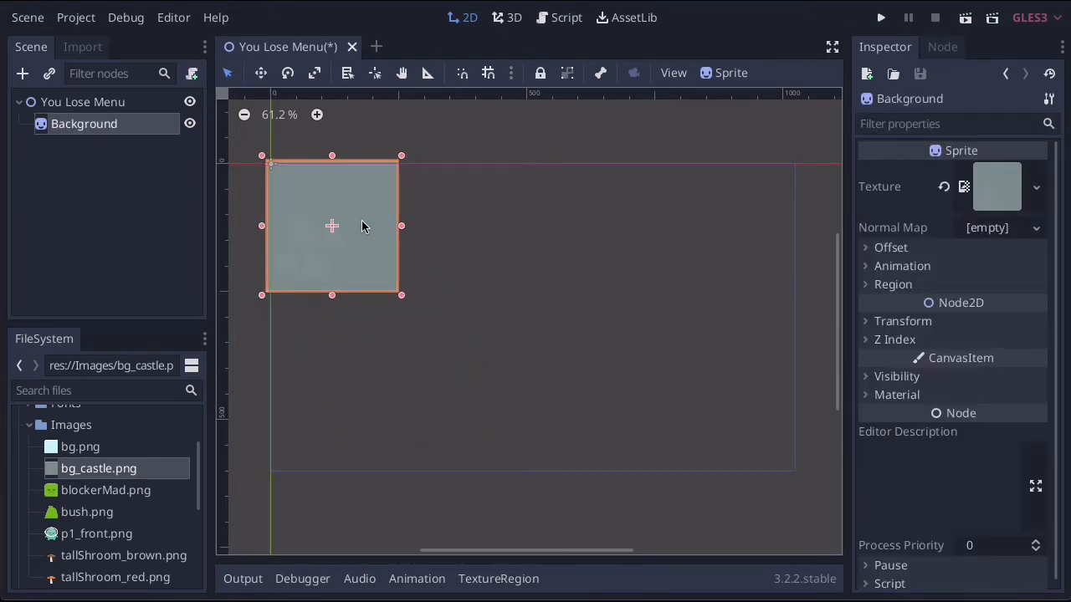
drag(402, 297, 807, 486)
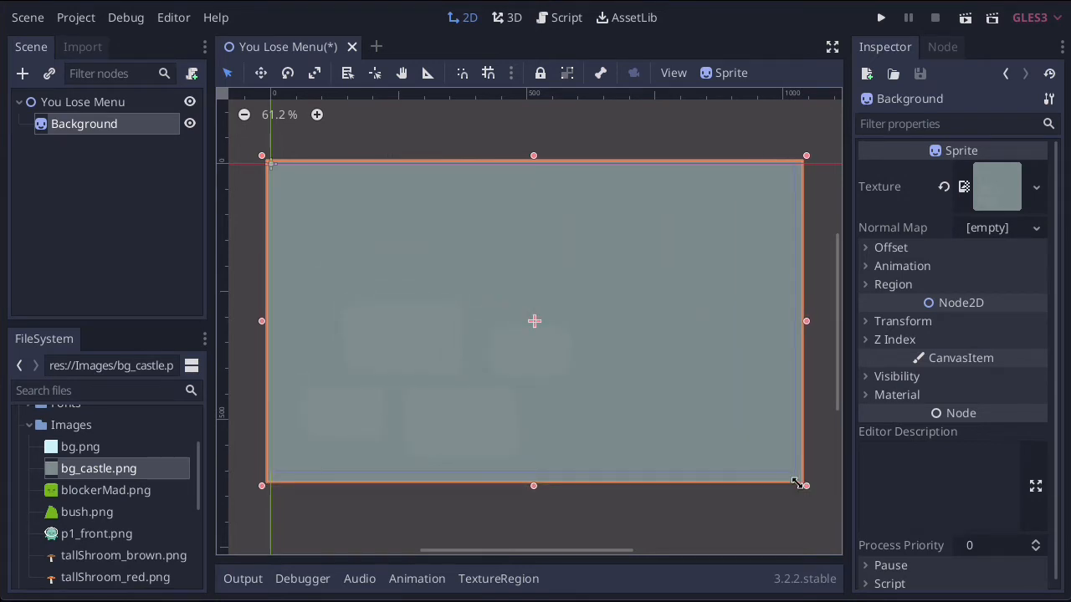
click(622, 514)
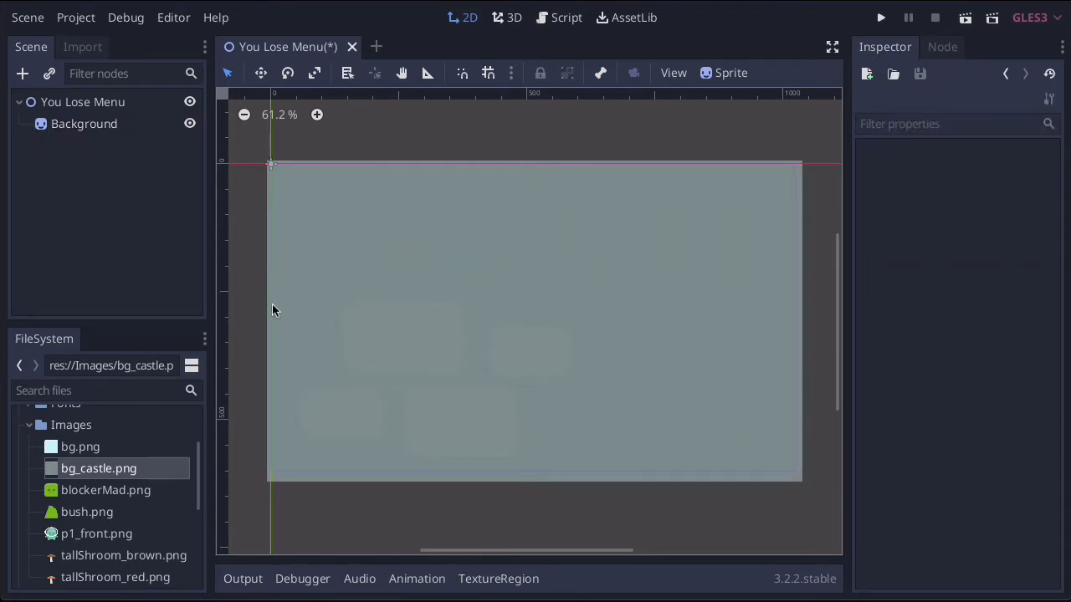
click(28, 425)
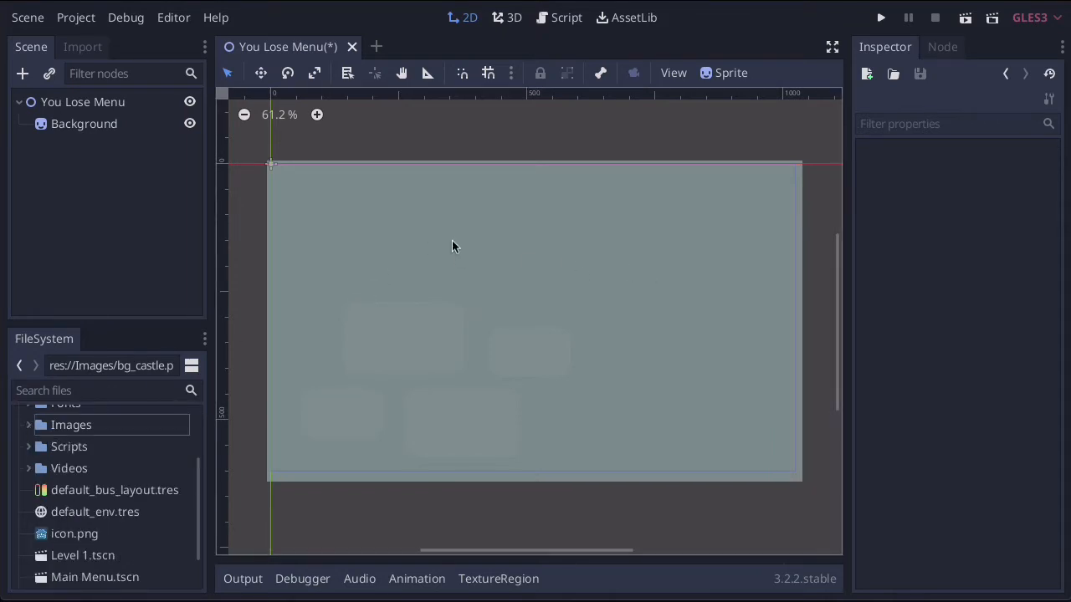
Add a RichTextLabel under the You Lose Menu root node and set its text to "YOU LOSE"
click(71, 105)
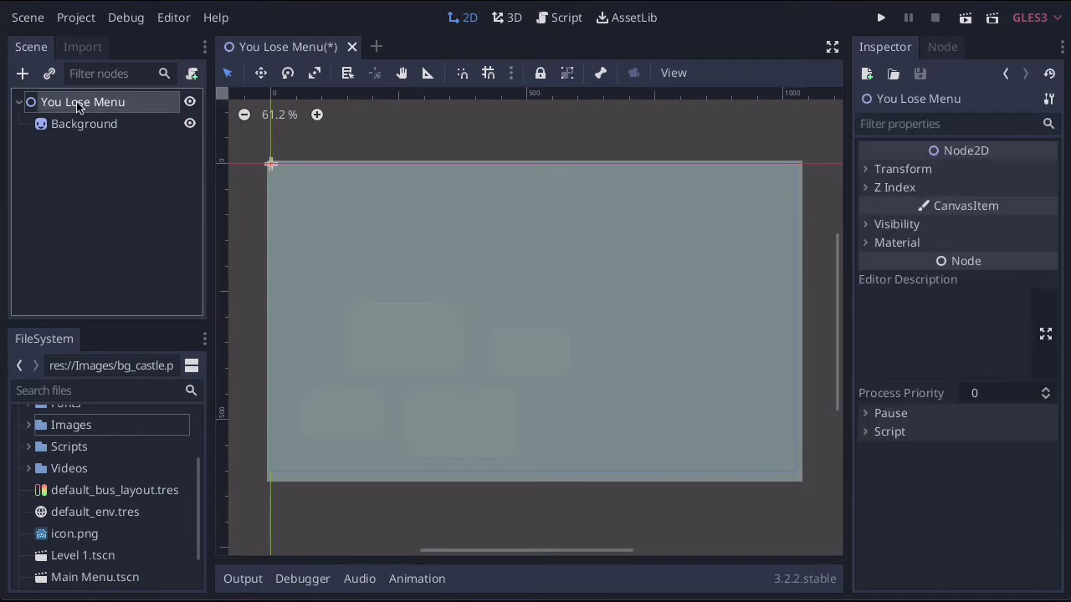
click(21, 78)
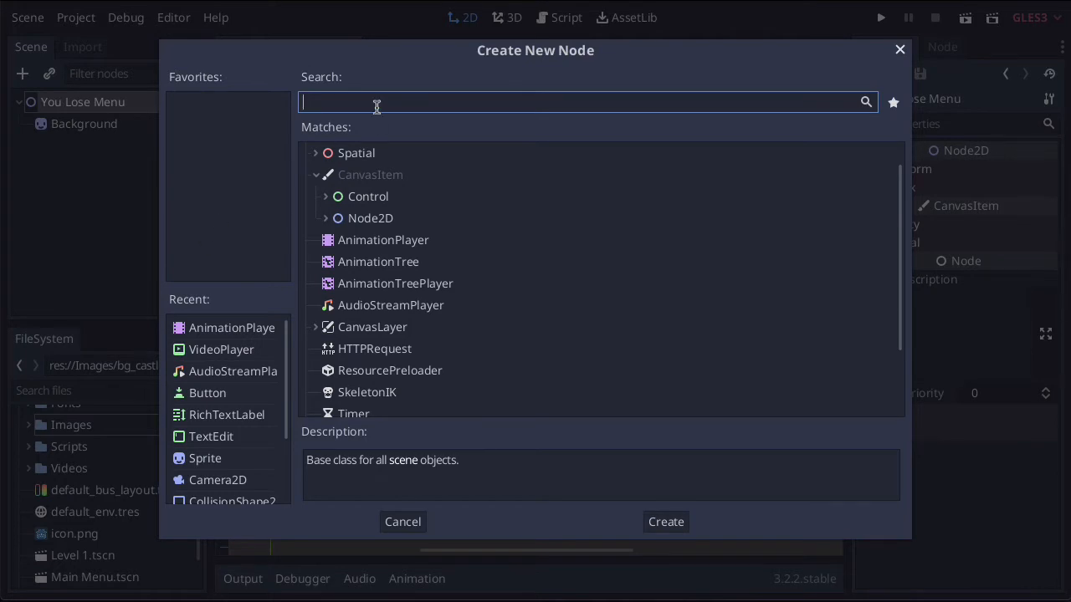
text(text)
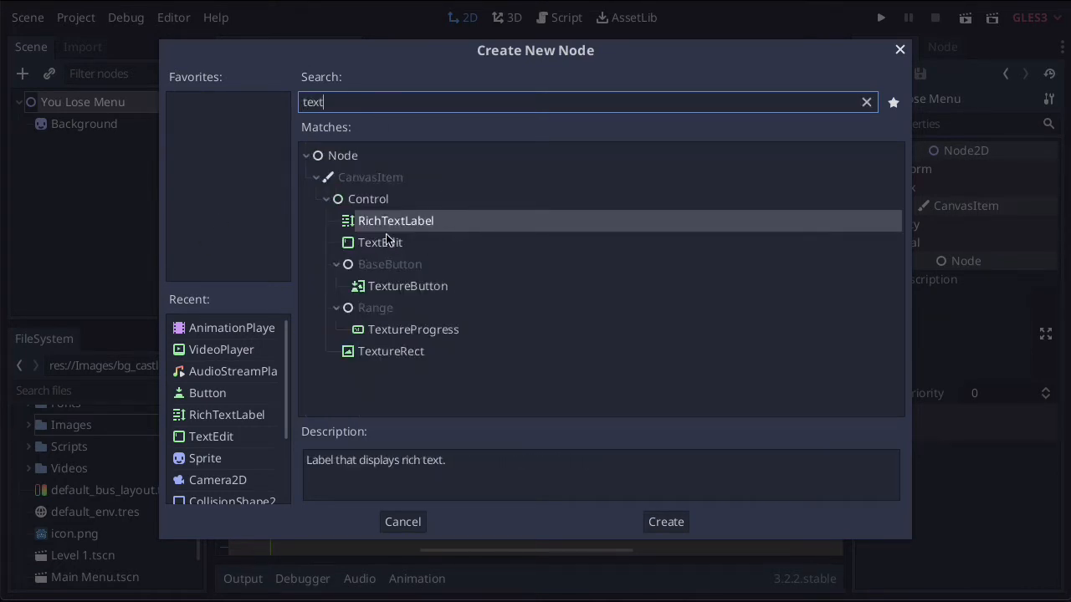
double_click(391, 223)
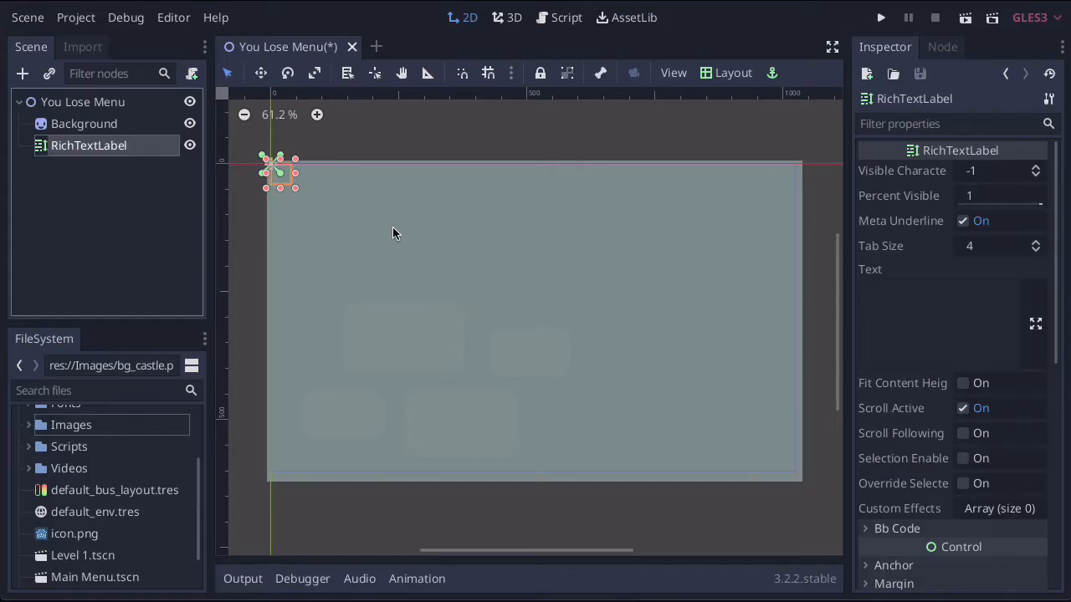
click(942, 309)
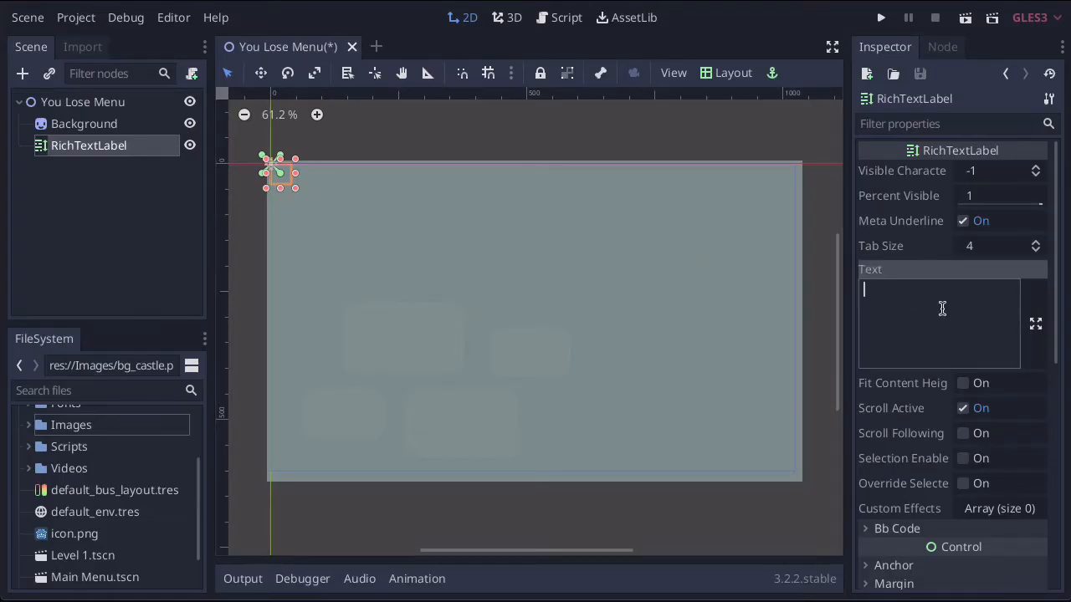
text(YOU LOSE)
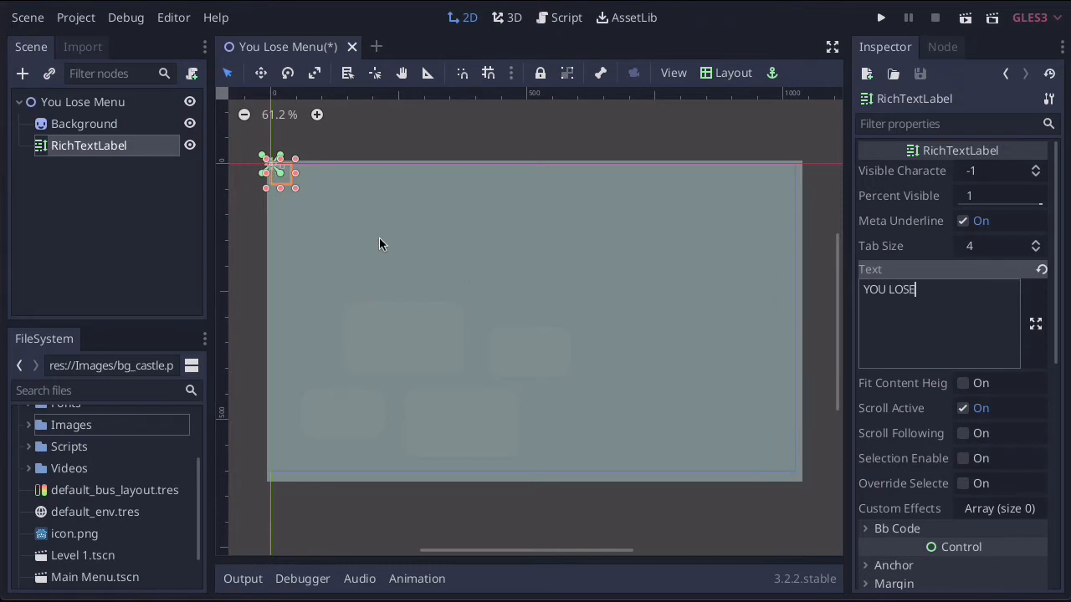
Enlarge the RichTextLabel into a wide rectangle and move it to the upper middle of the background
click(297, 195)
drag(297, 195, 446, 210)
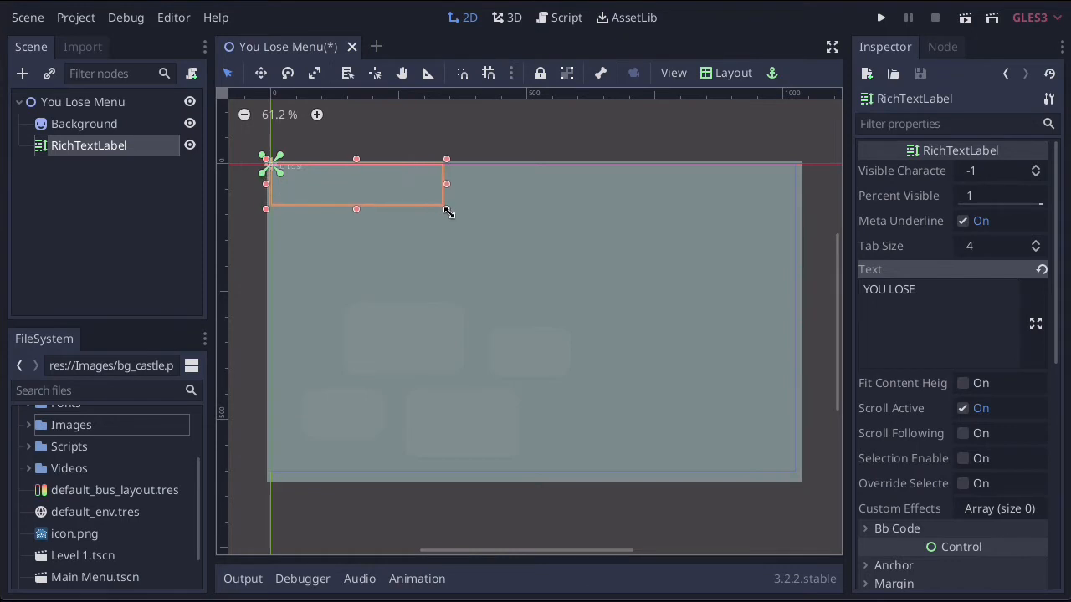
drag(294, 173, 419, 248)
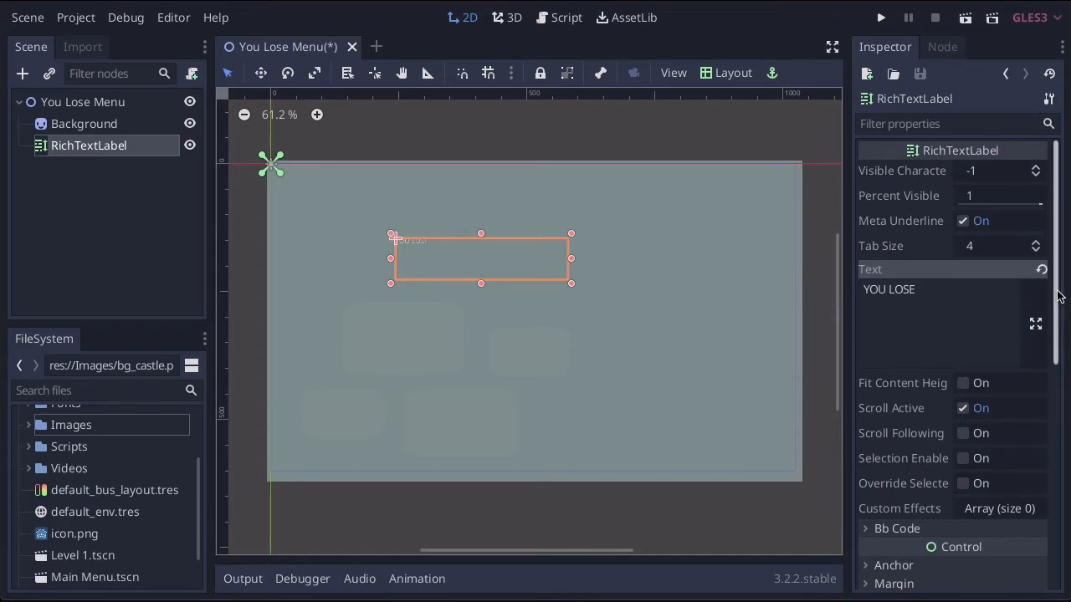
Enable the RichTextLabel's custom Normal Font and assign it a new DynamicFont
drag(1057, 295, 1065, 454)
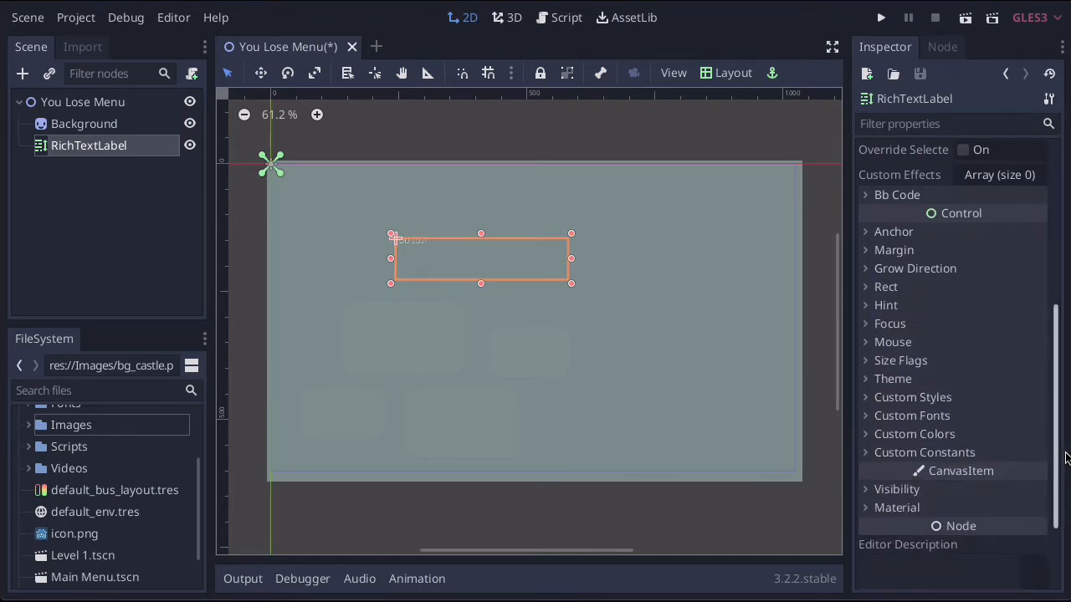
click(868, 417)
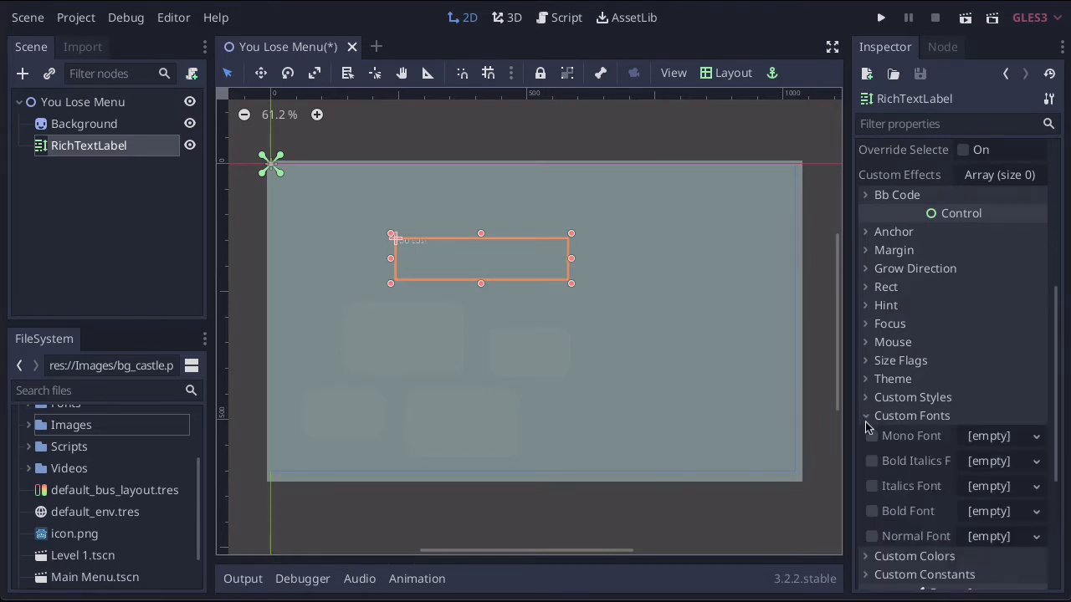
click(872, 536)
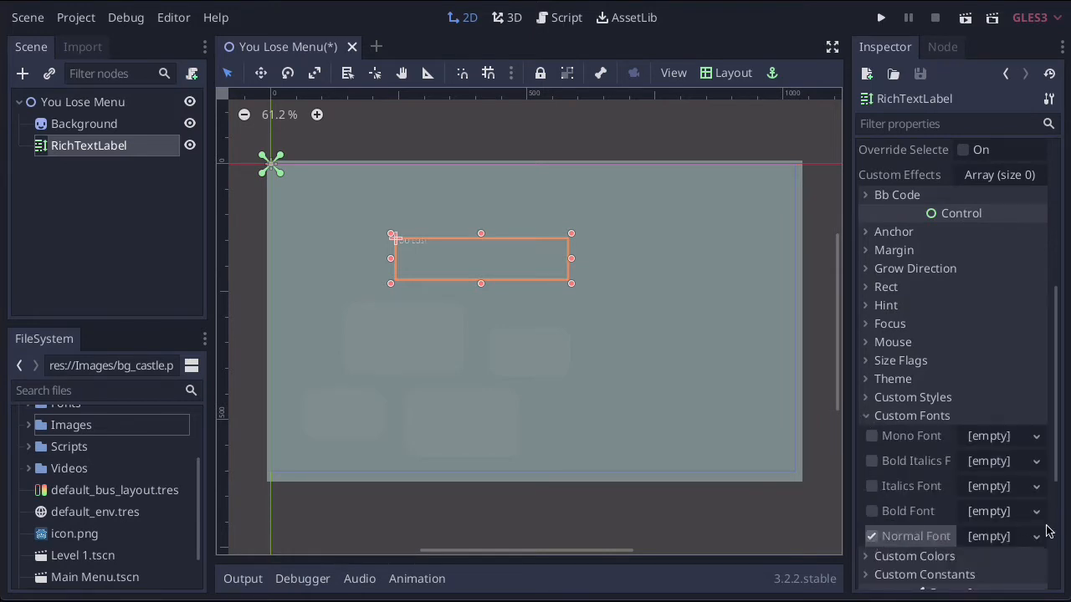
click(1036, 538)
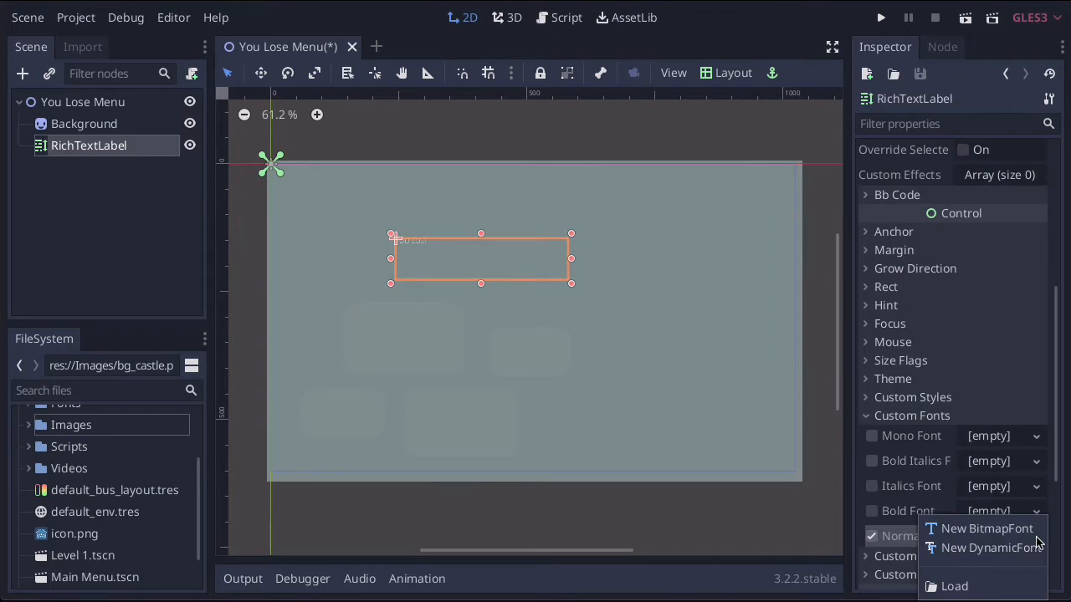
click(980, 548)
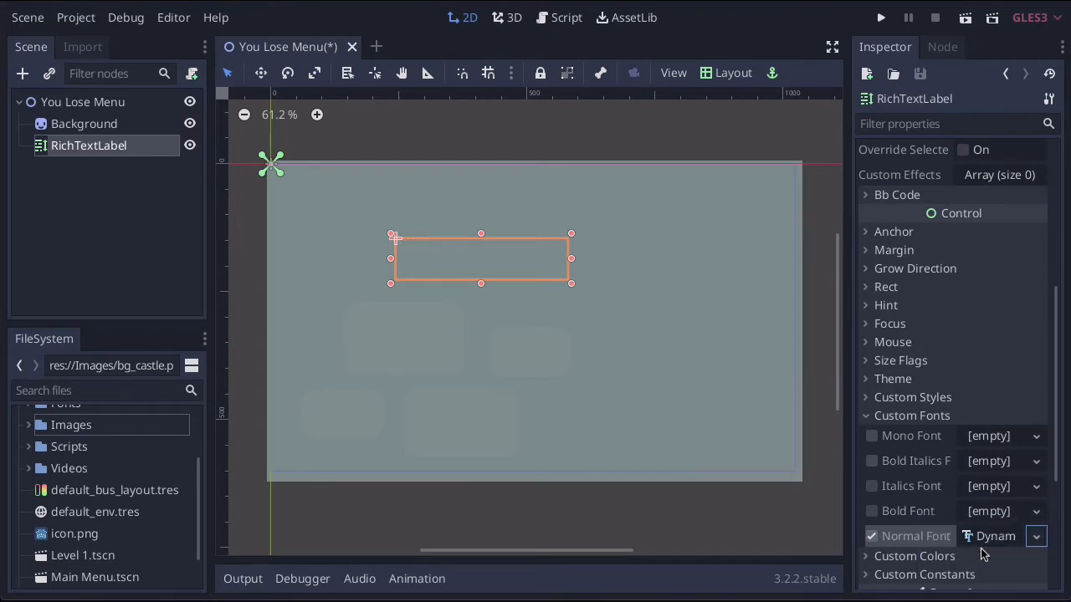
Edit the label's DynamicFont and assign Hot Sauce.ttf from the Fonts folder as its Font Data
click(1037, 541)
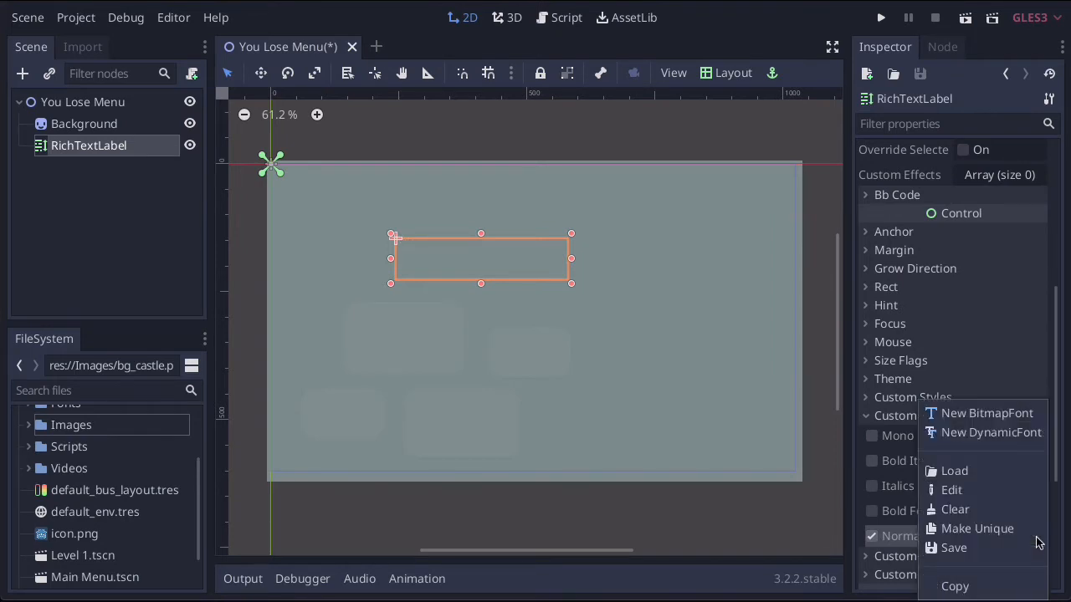
click(967, 492)
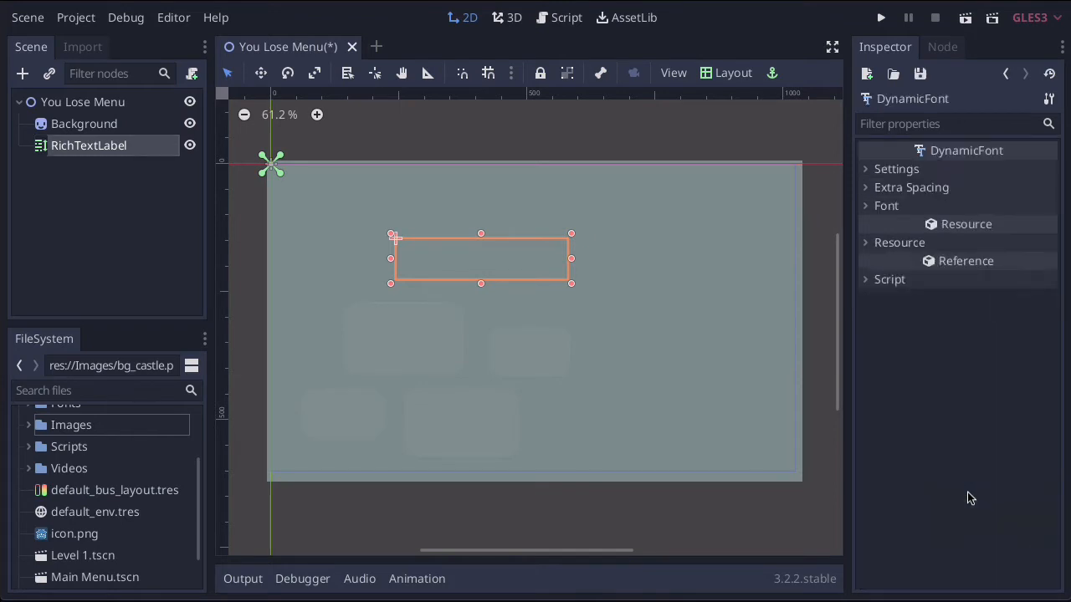
click(867, 210)
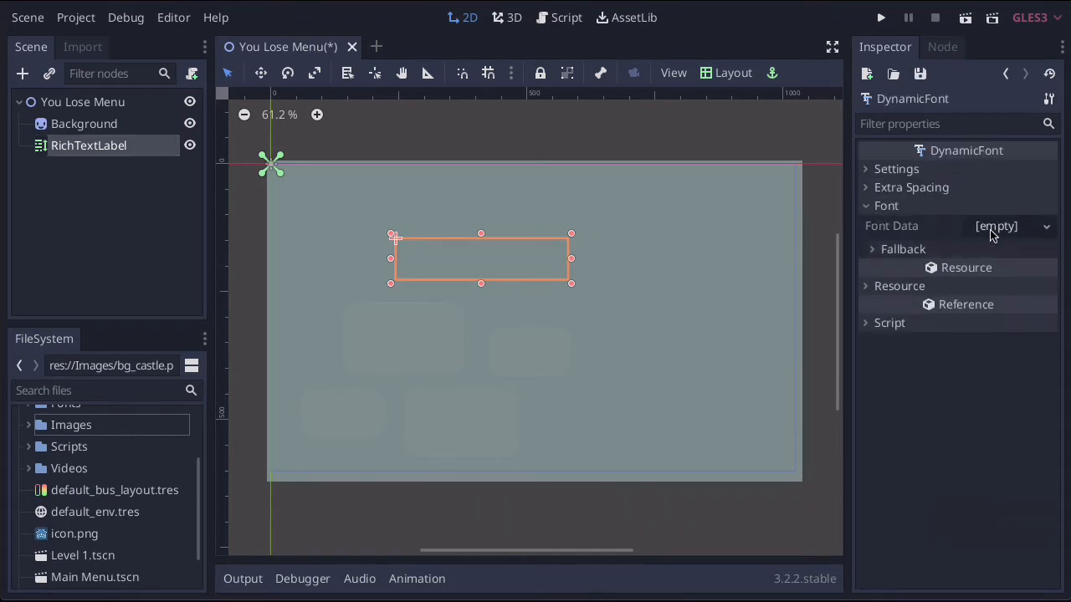
scroll(89, 466, up, 3)
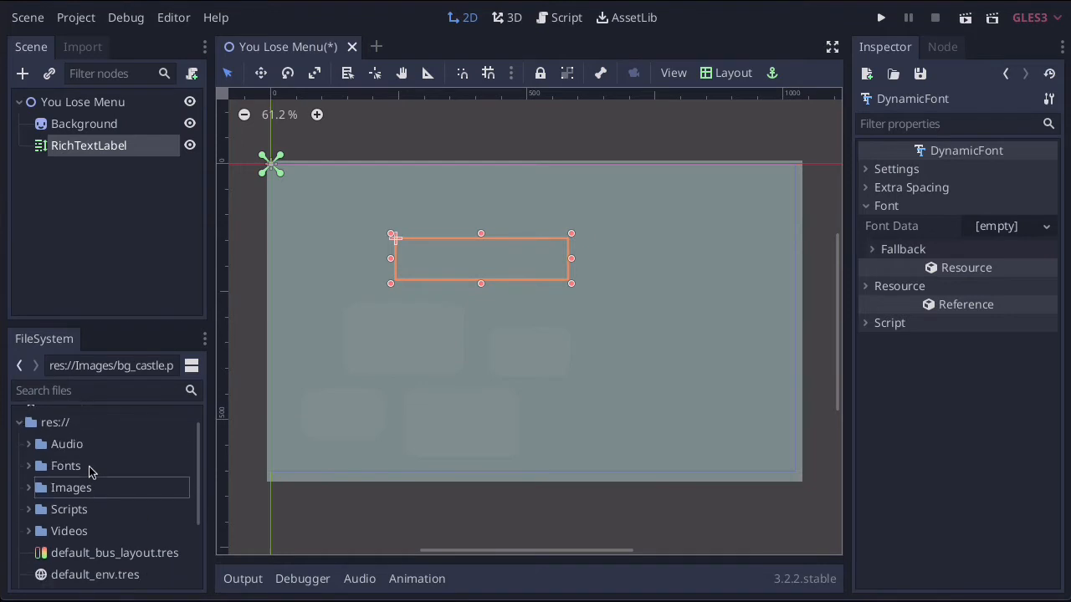
click(29, 467)
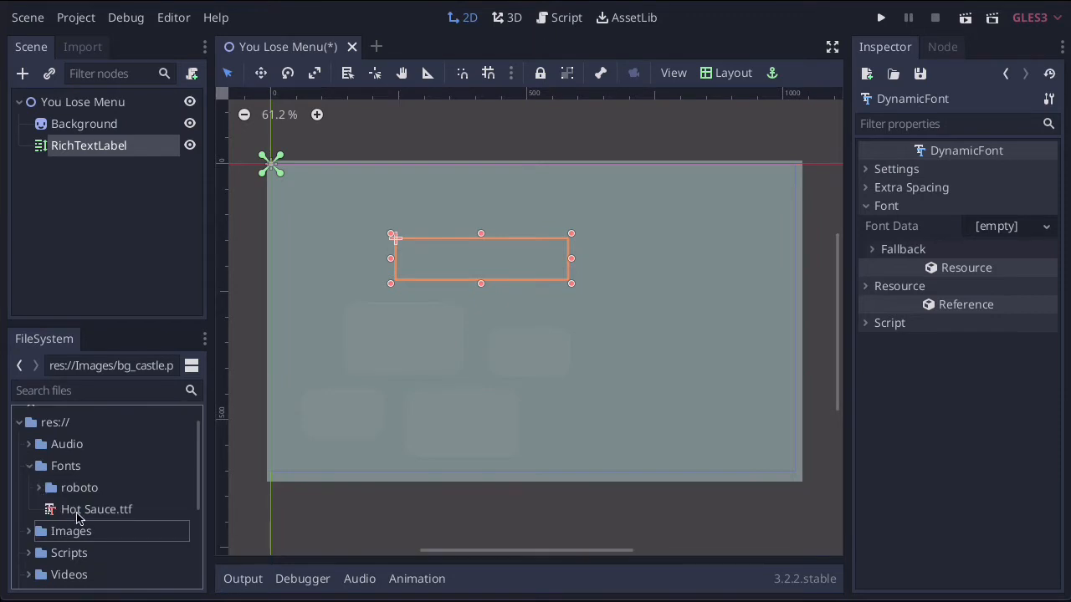
drag(77, 515, 997, 233)
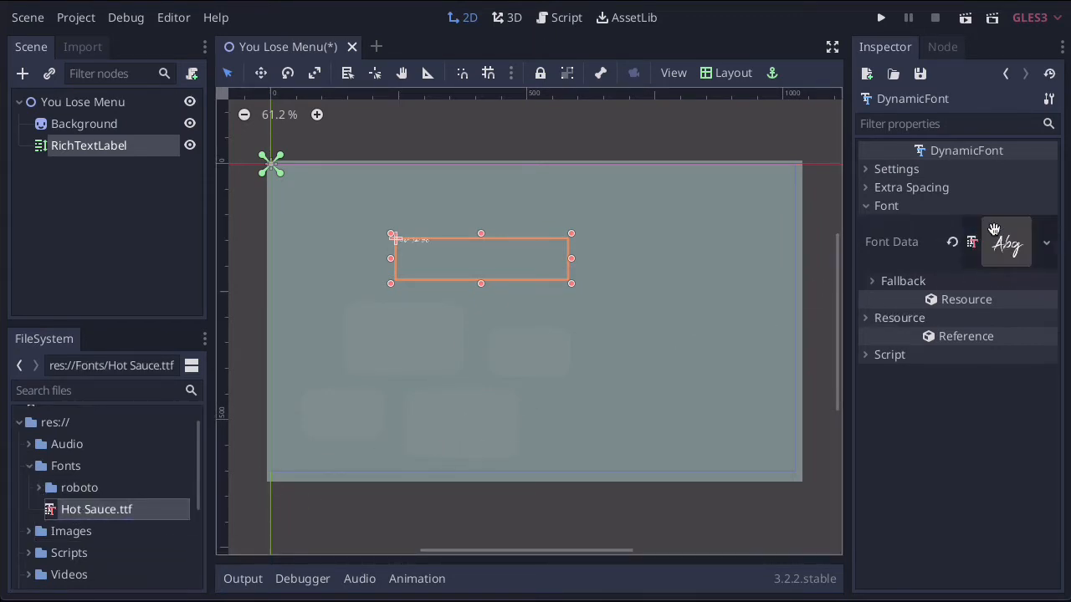
Set the DynamicFont's size to 120 and enlarge the RichTextLabel until the whole "YOU LOSE" text fits
click(871, 171)
click(984, 192)
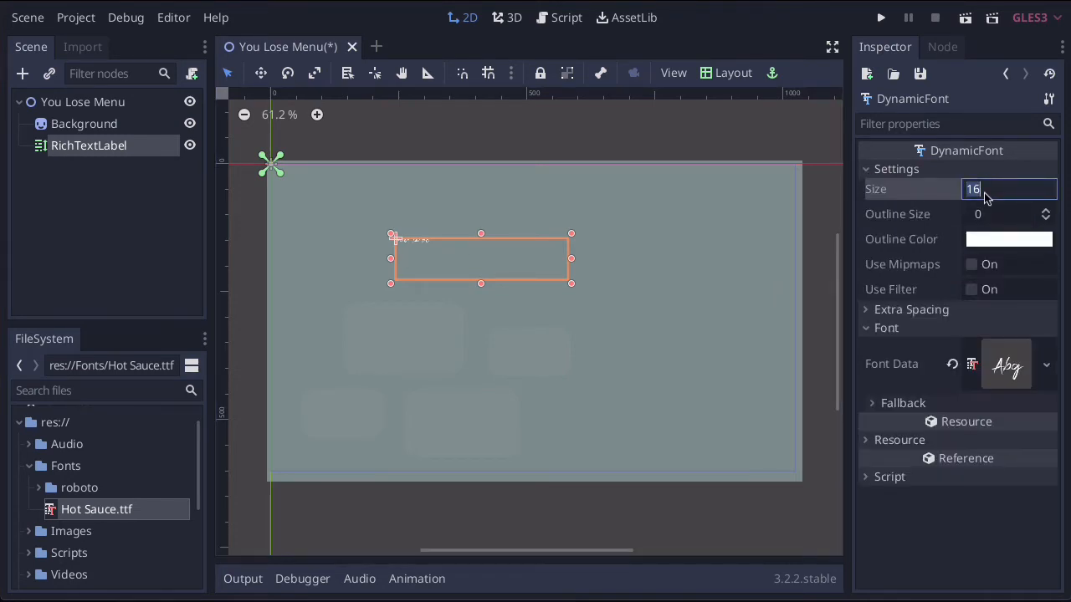
text(1)
key(Return)
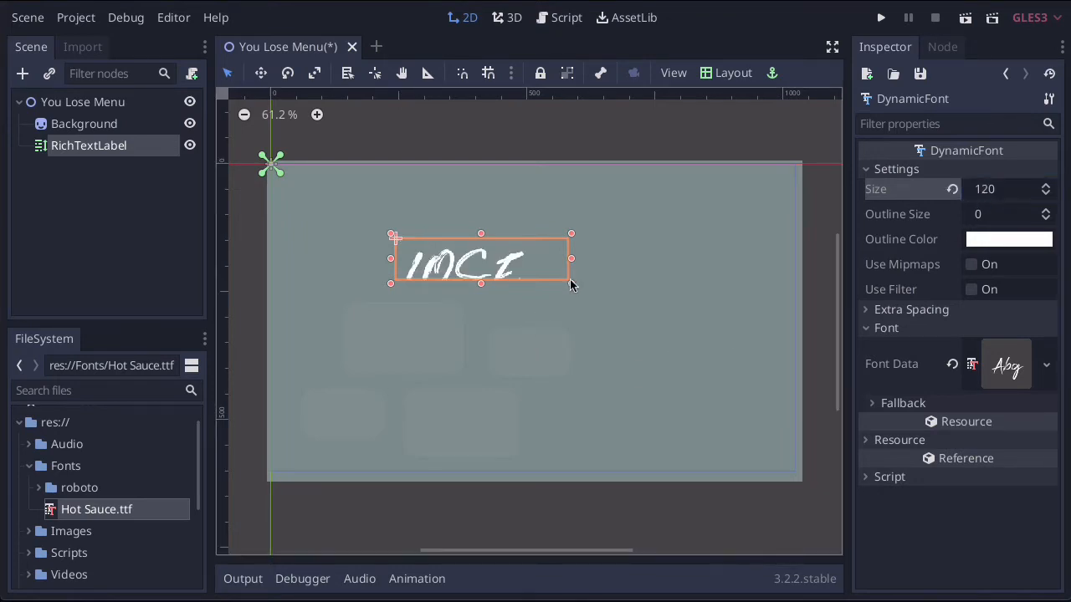
drag(571, 283, 717, 331)
drag(607, 276, 603, 281)
drag(713, 287, 599, 281)
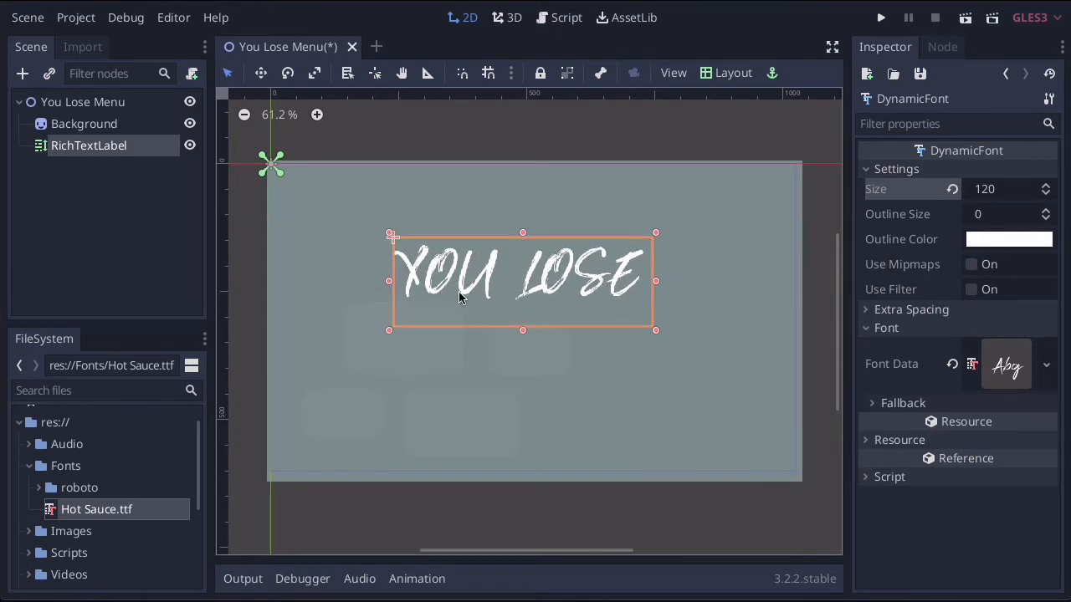
Return to the RichTextLabel's properties, enable its custom Default Color and set it to bright red (f50707)
click(1005, 75)
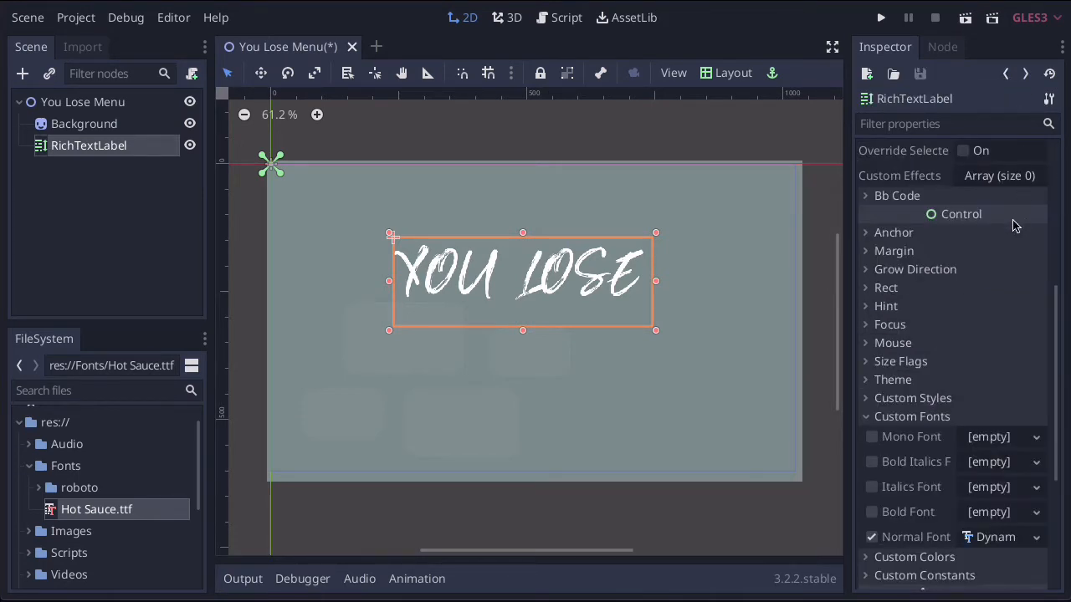
click(866, 414)
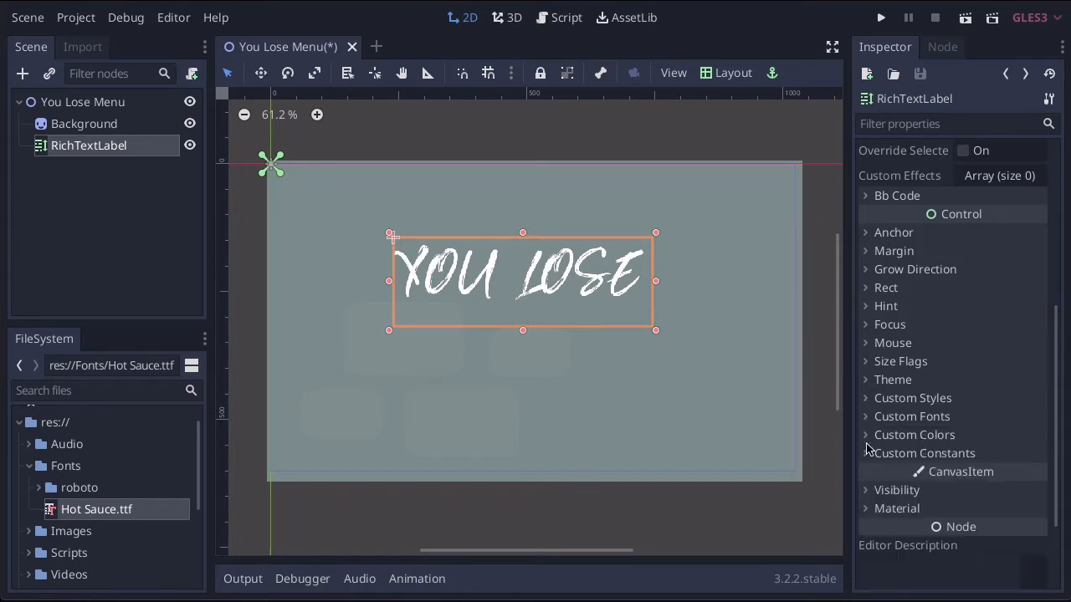
click(867, 436)
click(873, 455)
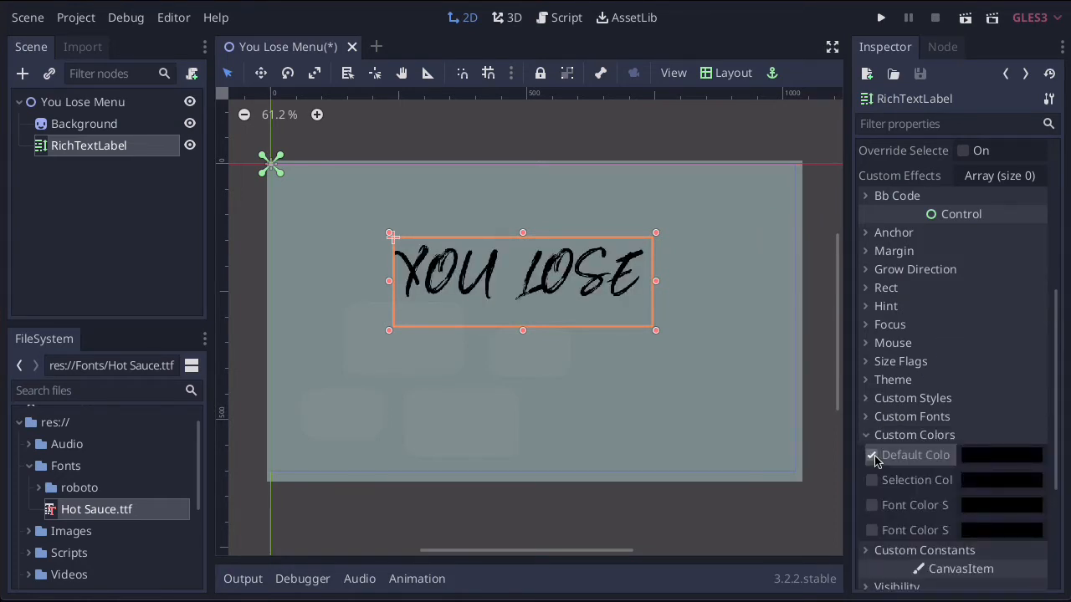
click(994, 456)
drag(888, 104, 929, 51)
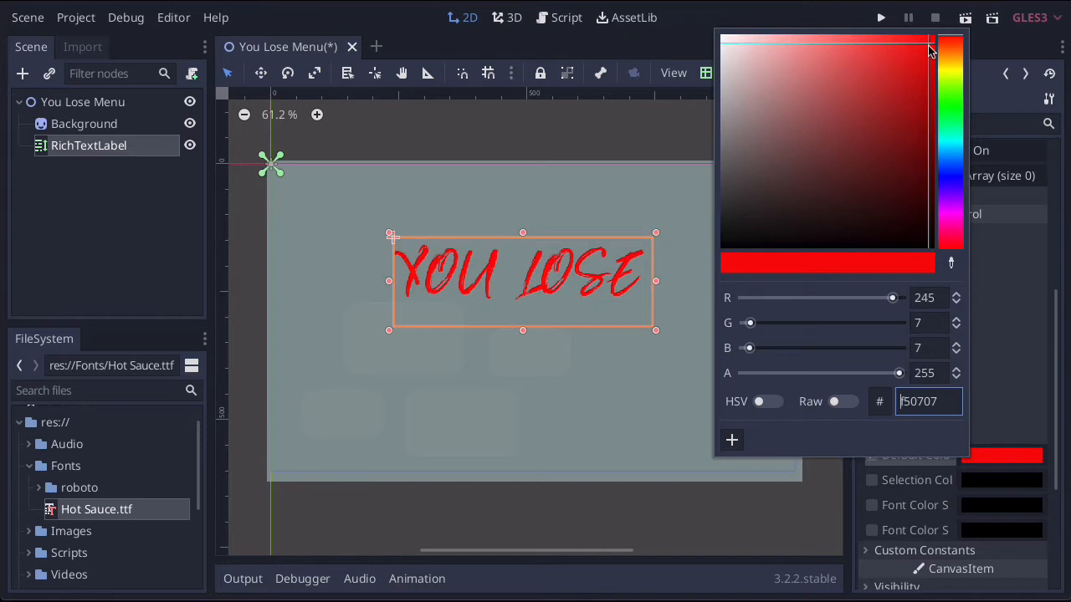
click(1017, 430)
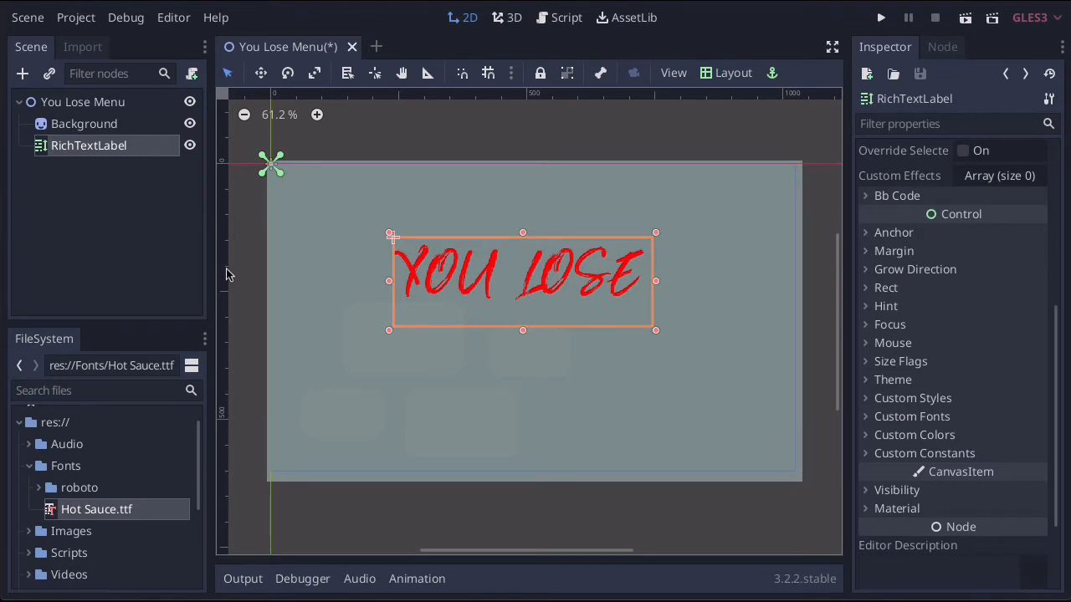
Rename the RichTextLabel node as Title
double_click(82, 147)
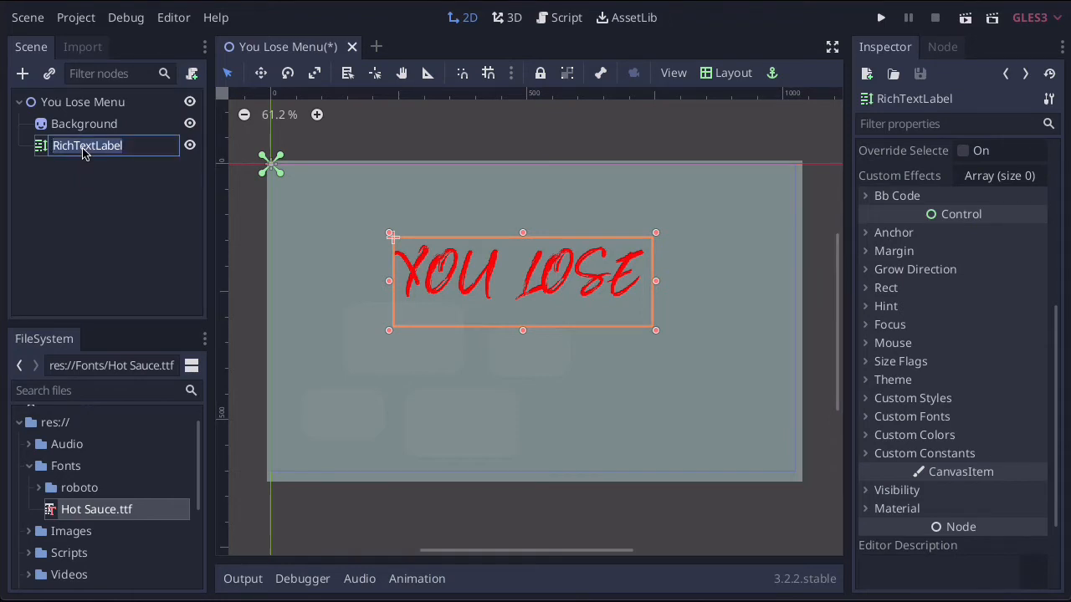
text(Title)
click(85, 201)
Add another RichTextLabel under the You Lose Menu root with the text "Click button to go back to main menu"
click(75, 102)
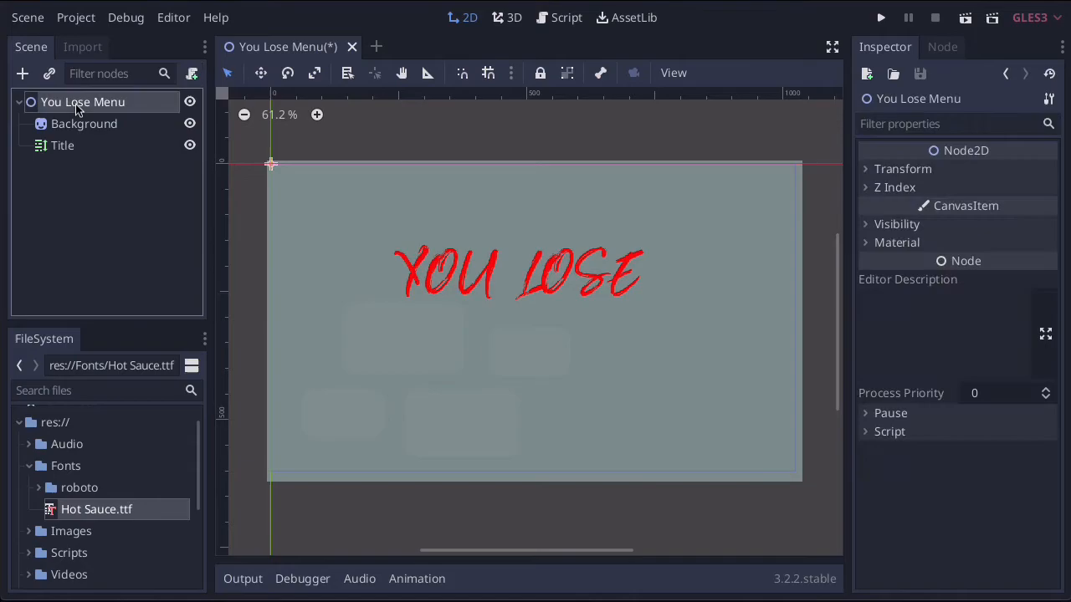
click(23, 75)
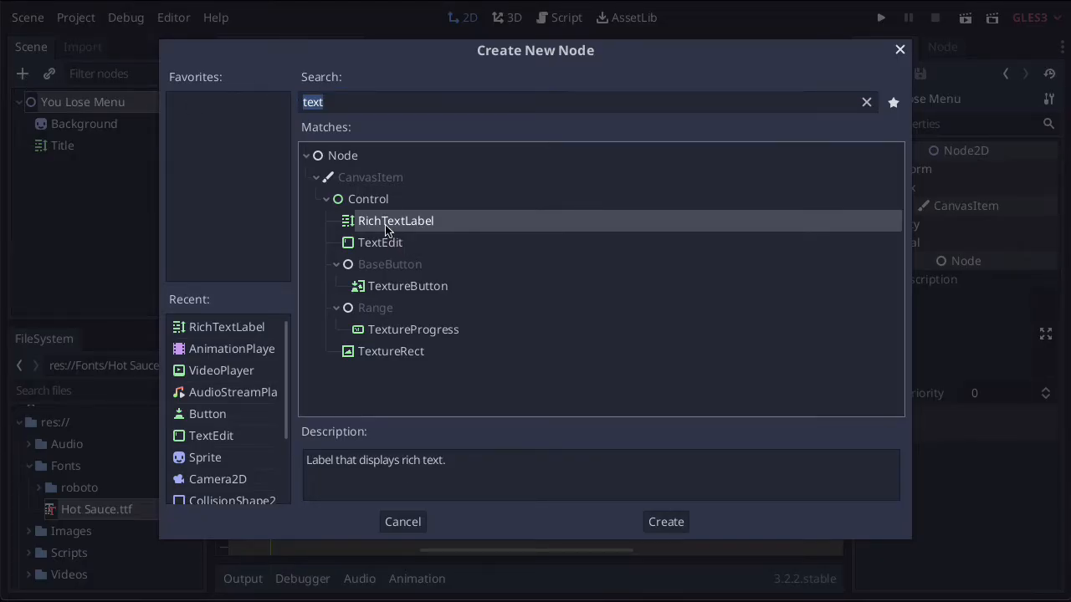
double_click(385, 224)
click(894, 292)
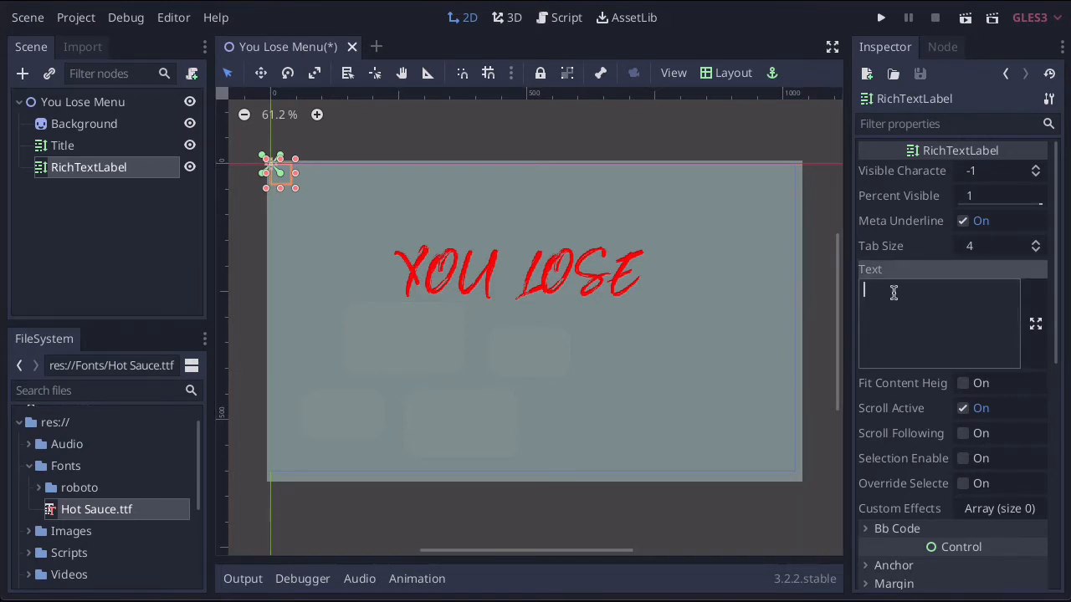
text(Click button to go back to)
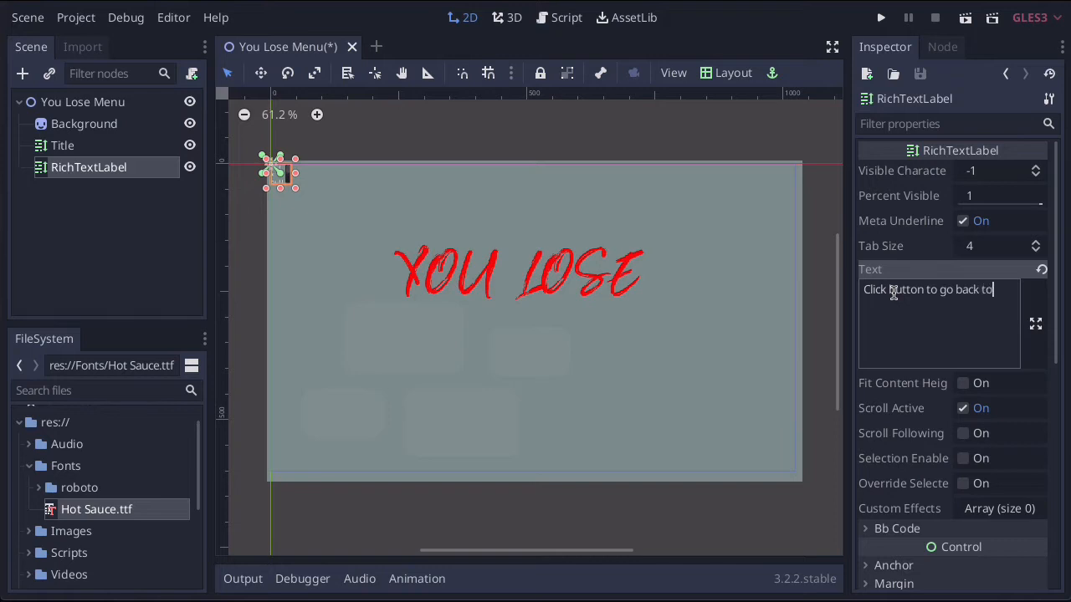
text( main menu)
Widen the new RichTextLabel and place it just below the "YOU LOSE" title
drag(294, 172, 480, 173)
drag(374, 174, 513, 324)
Enable the new label's custom Normal Font, locate Roboto-Light.ttf in the roboto folder, and assign a new DynamicFont
scroll(985, 388, down, 5)
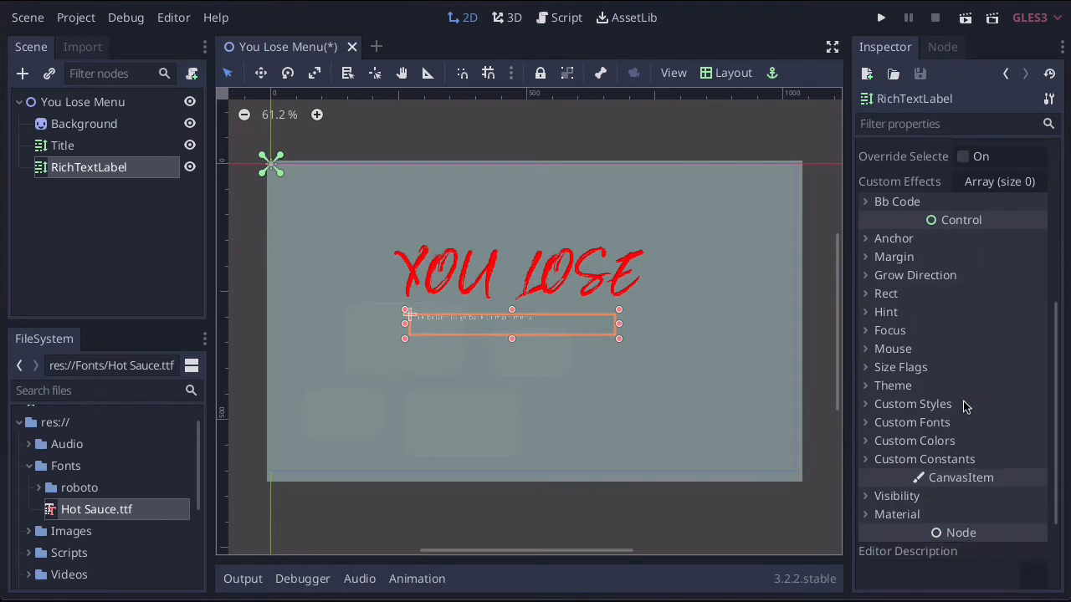
click(874, 424)
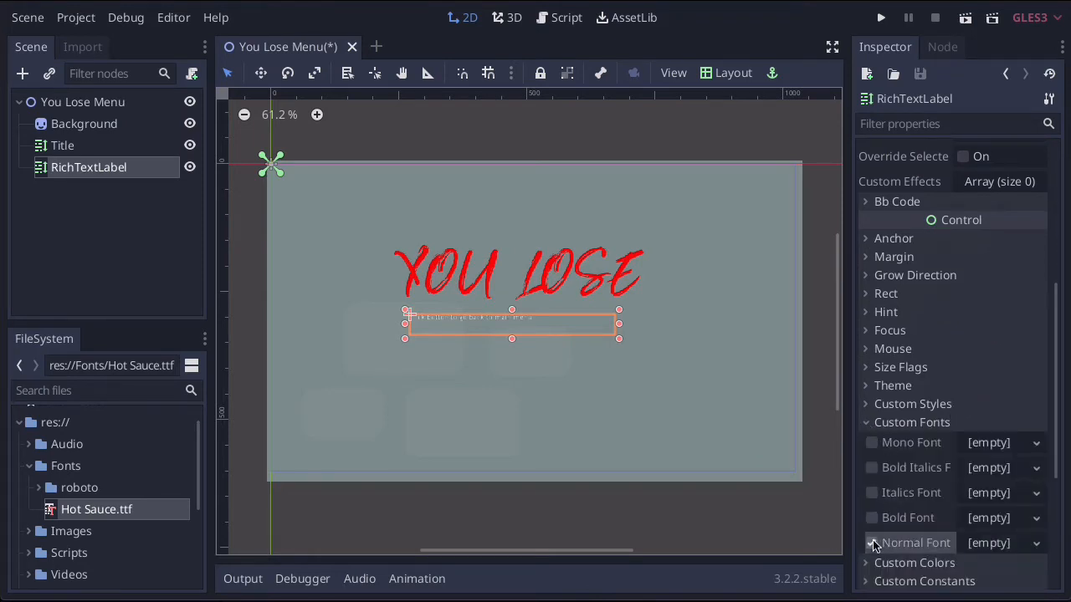
click(872, 543)
click(39, 488)
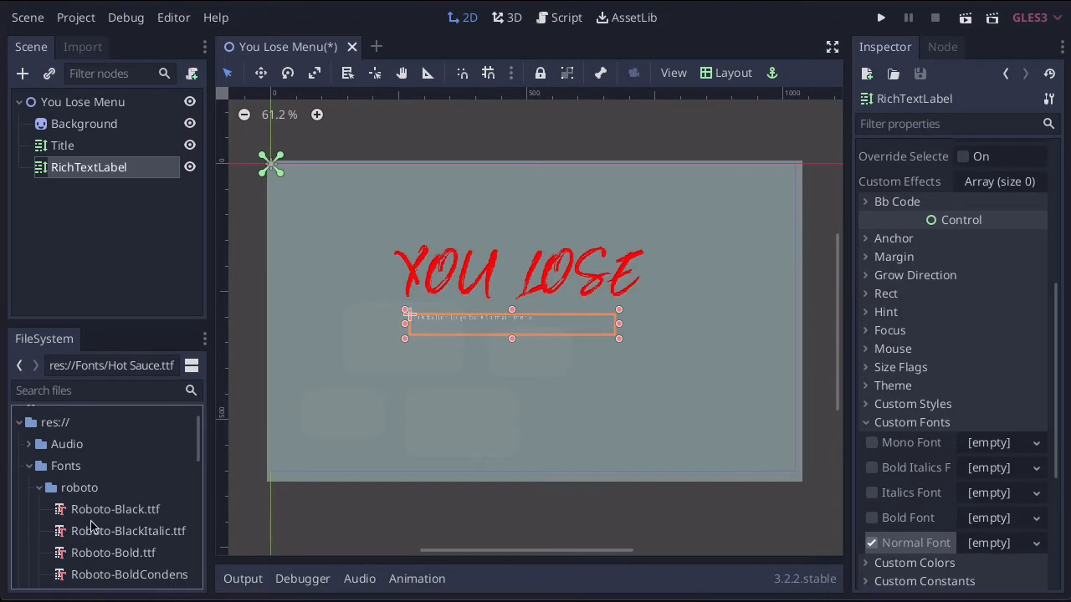
scroll(99, 545, down, 5)
scroll(99, 545, down, 1)
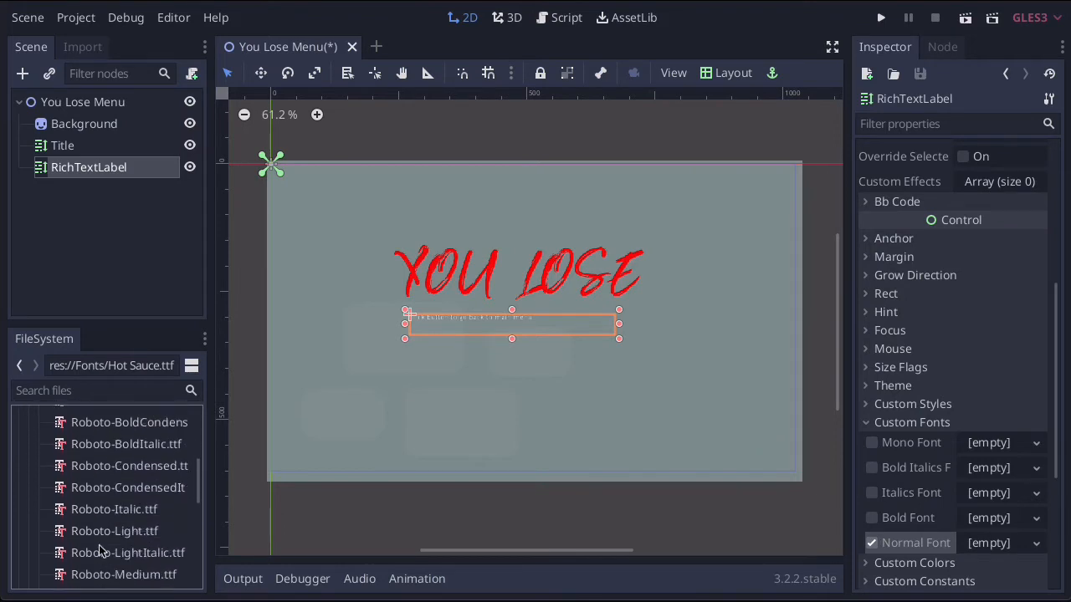
click(99, 536)
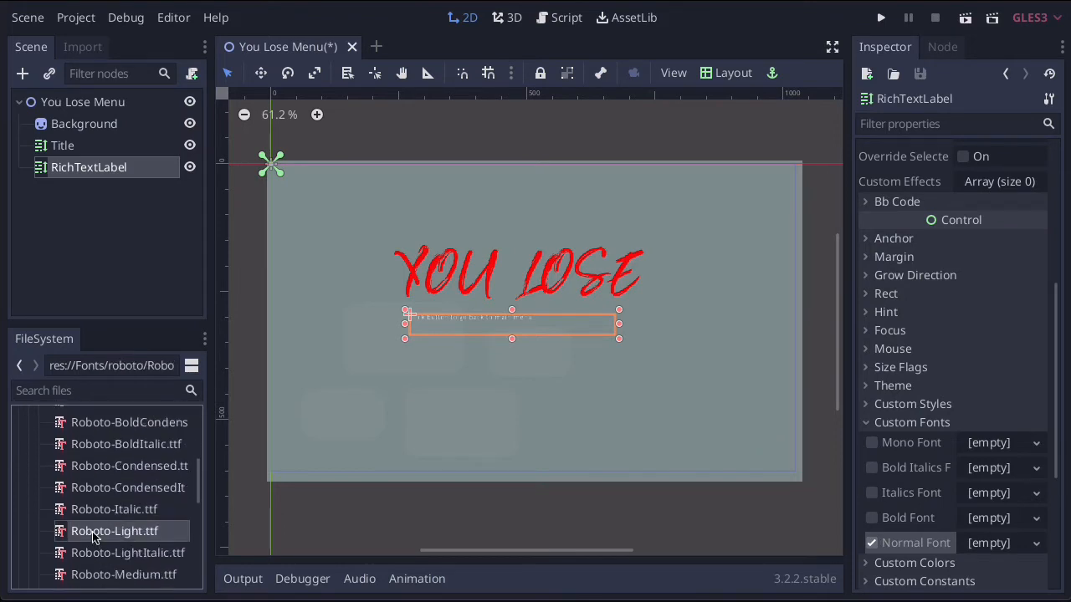
click(1036, 545)
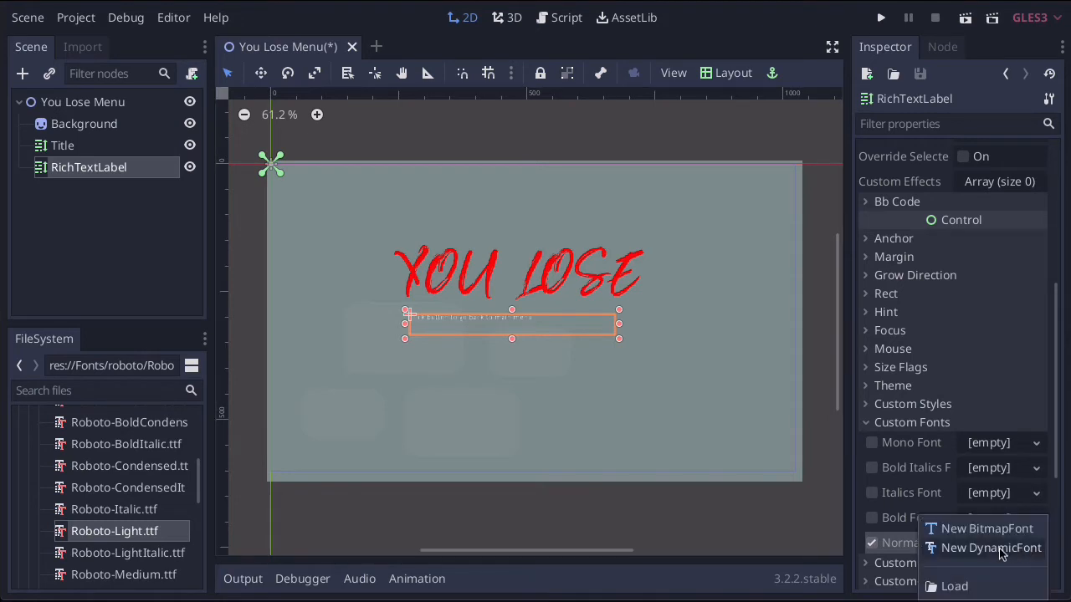
click(1004, 548)
Edit the new label's DynamicFont and assign Roboto-Light.ttf as its Font Data
click(1036, 542)
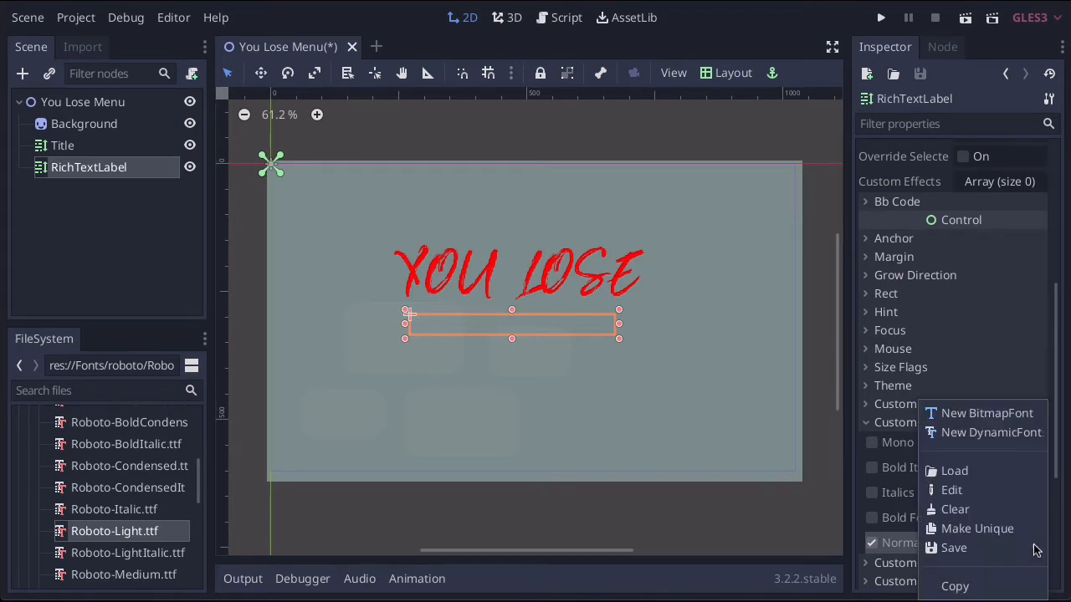
click(960, 492)
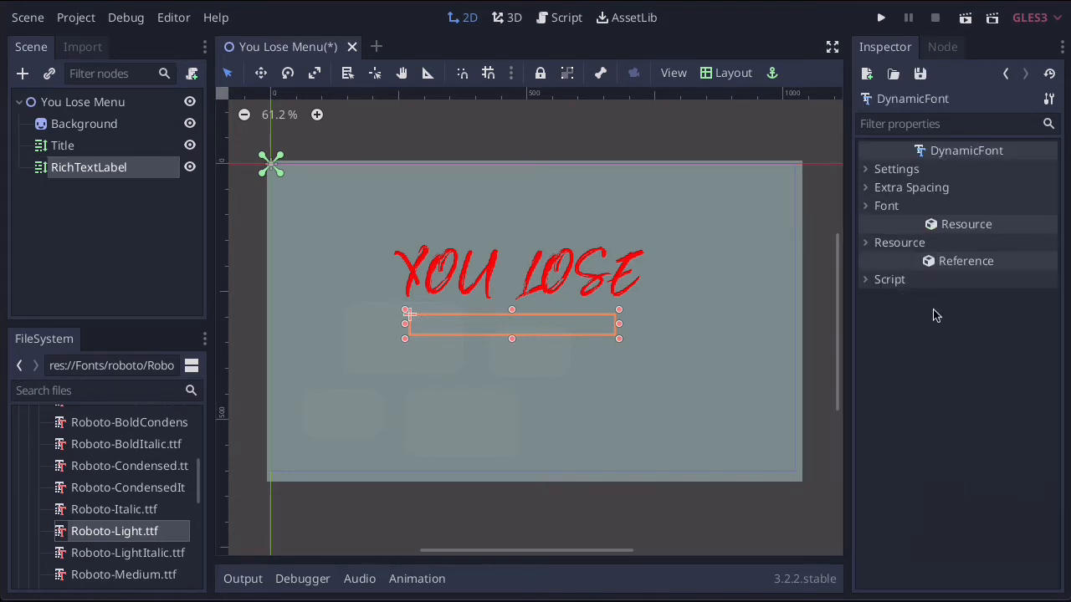
click(866, 207)
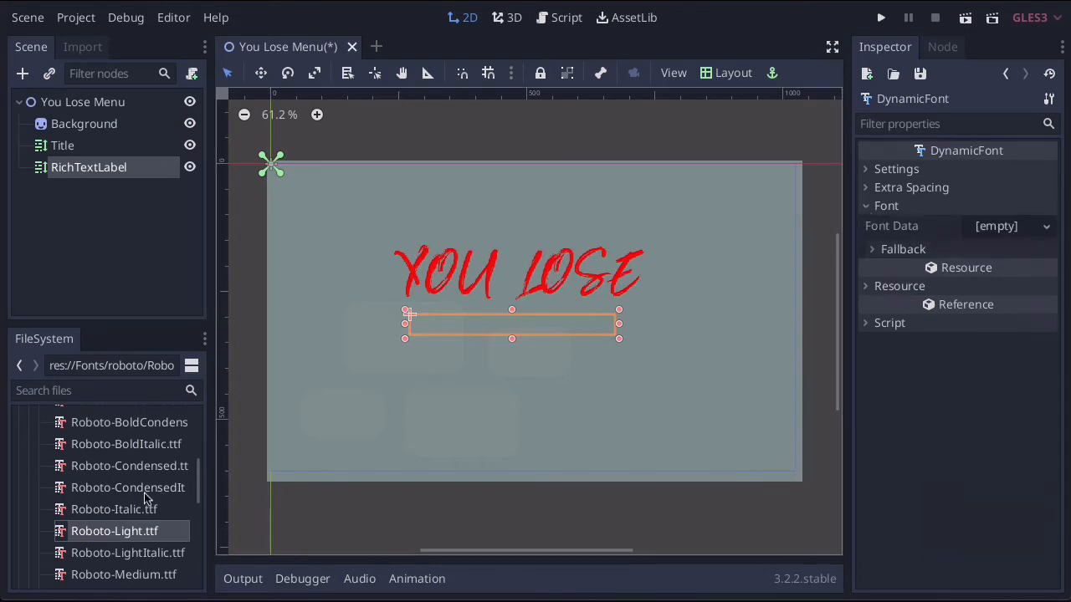
drag(77, 536, 990, 229)
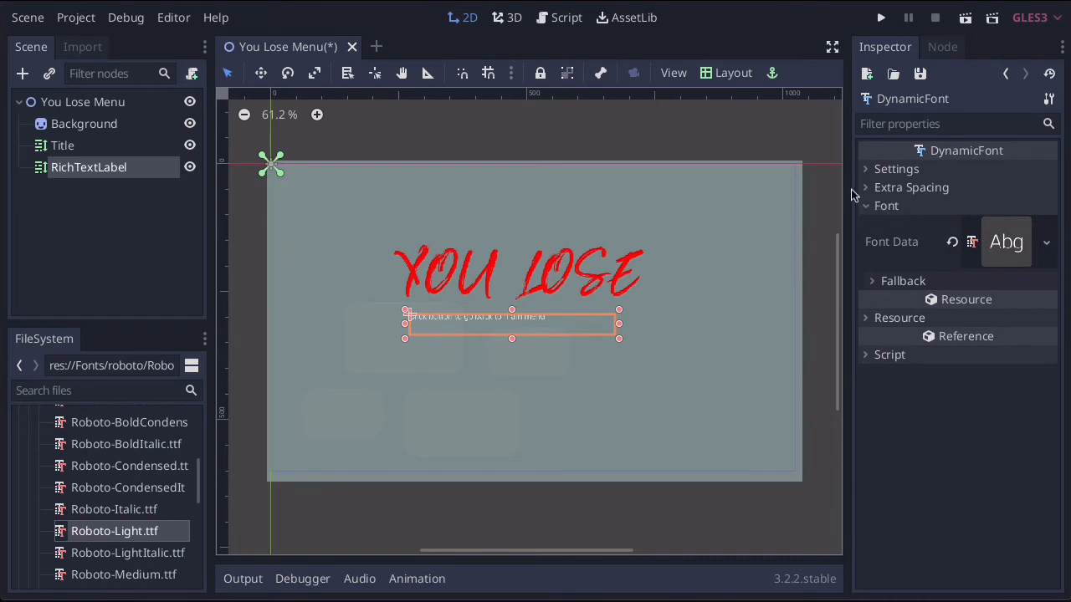
Set the new label's font size to 60 and enlarge its rectangle downward and to both sides
click(866, 171)
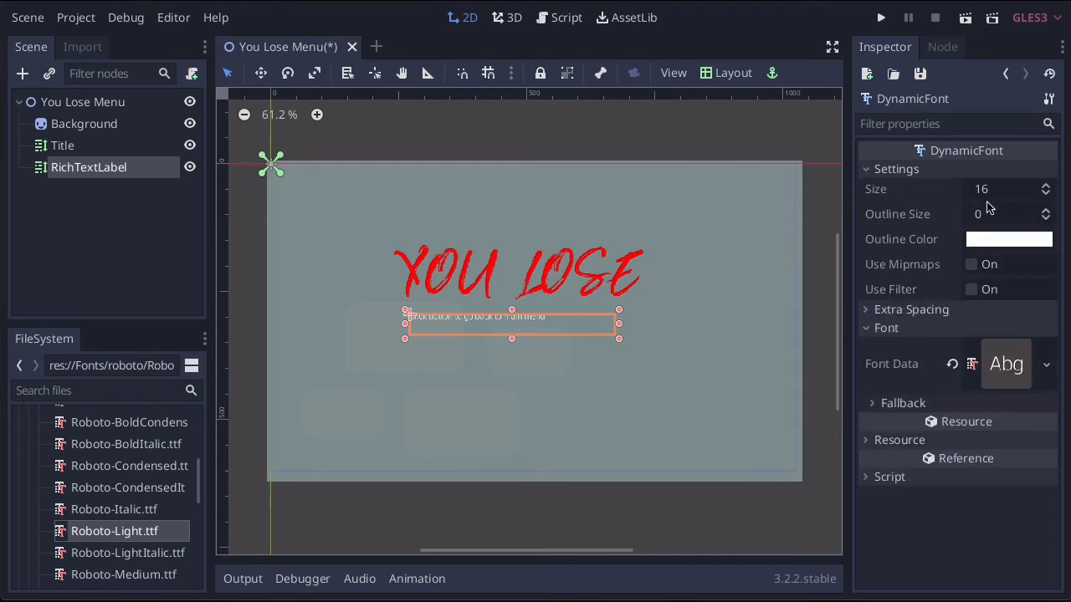
click(987, 191)
text(60)
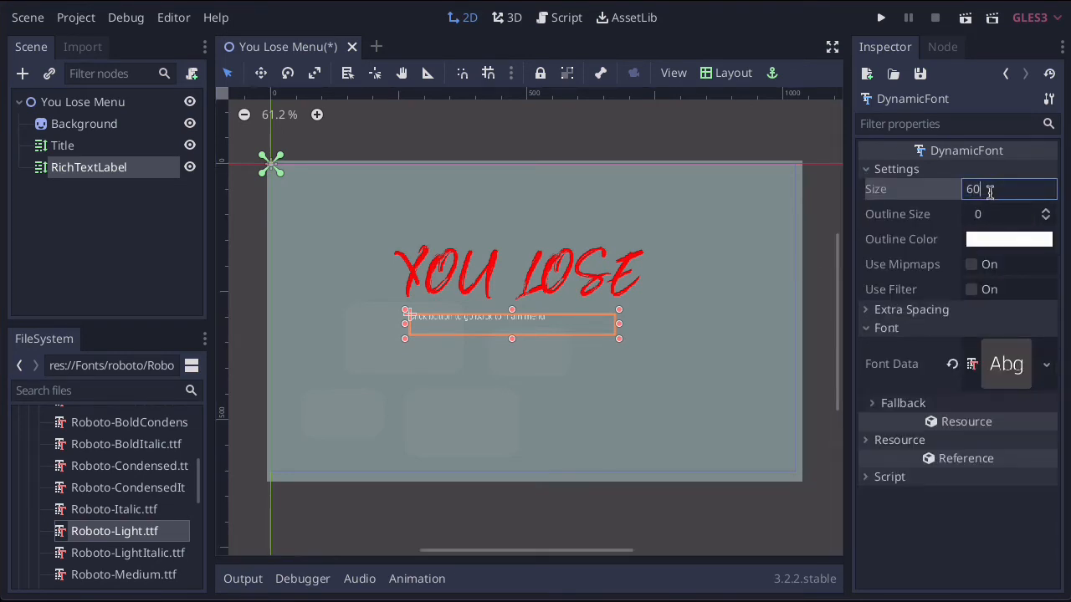
key(Return)
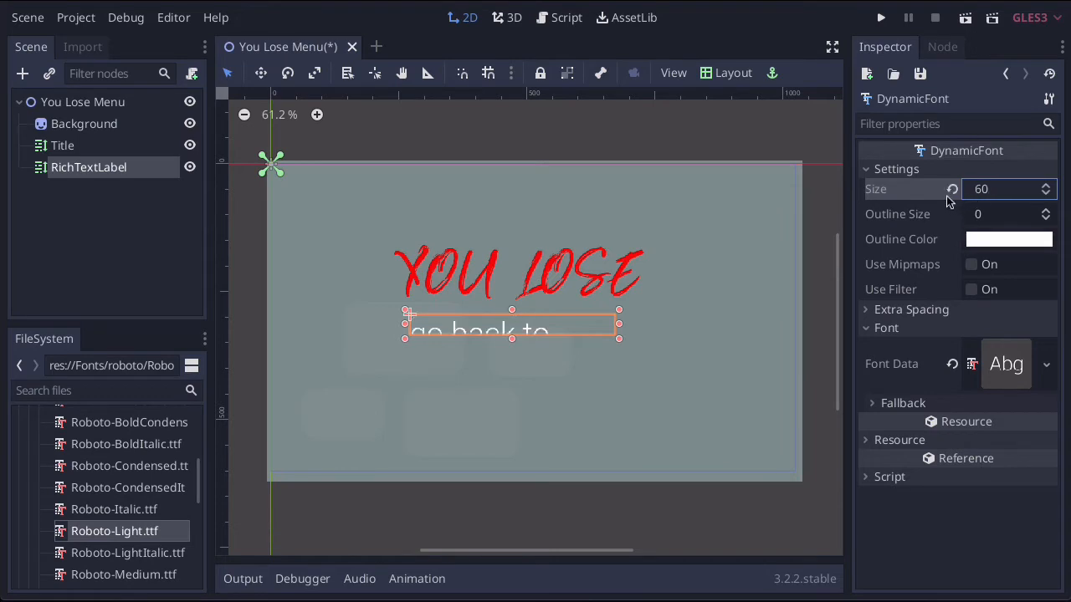
drag(618, 338, 770, 398)
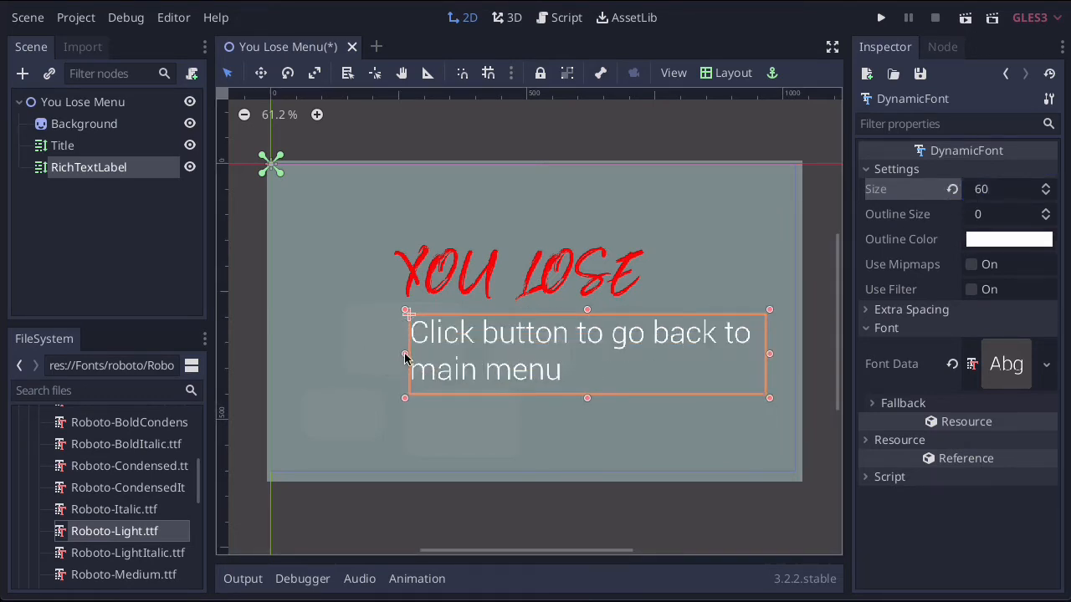
drag(405, 353, 316, 353)
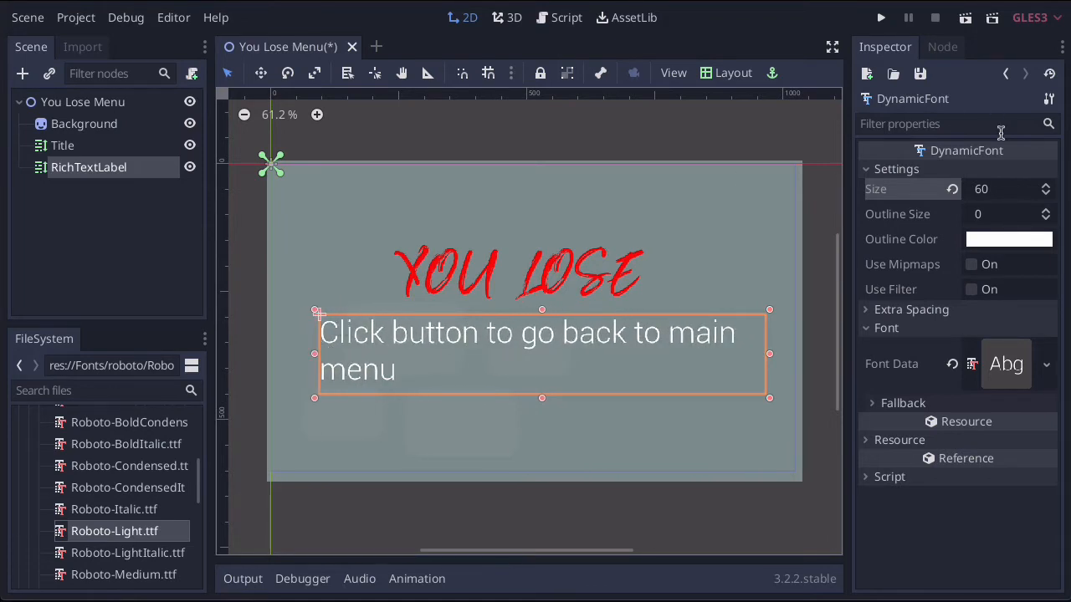
Set the return-to-main-menu prompt's font size to 40 and deselect the label
click(984, 194)
double_click(985, 189)
text(40)
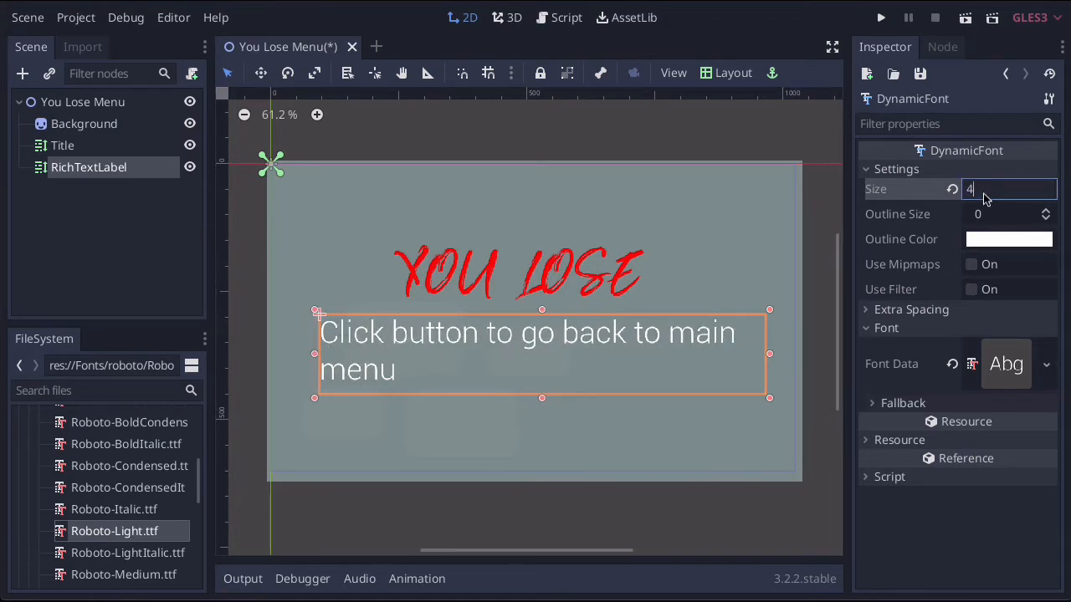
key(Return)
click(606, 491)
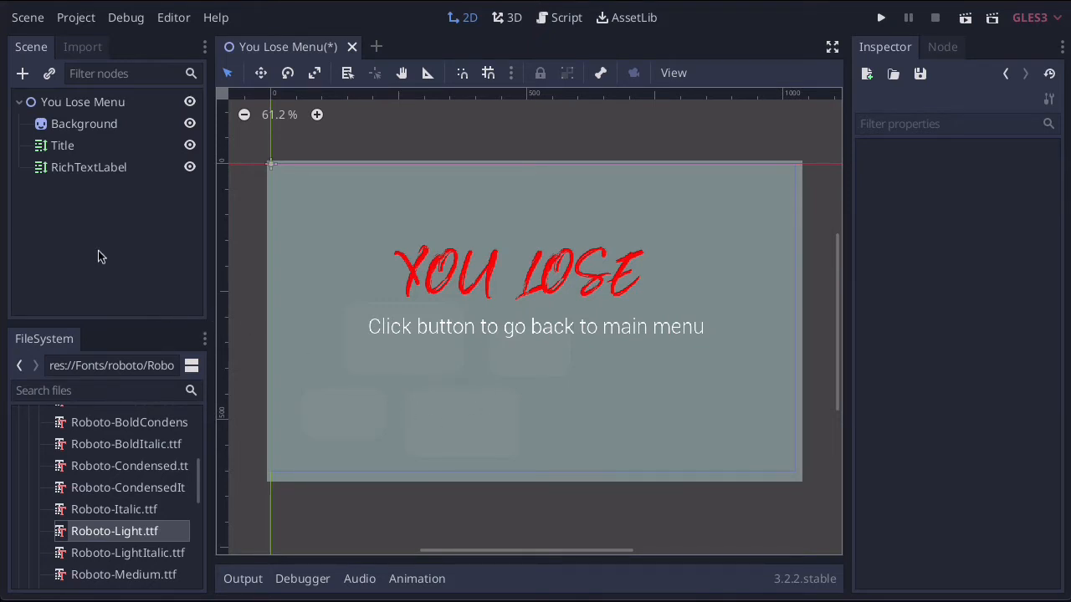
Add blockerMad.png from the Images folder as a sprite below the prompt's left end, and enlarge it to about twice its size
click(79, 103)
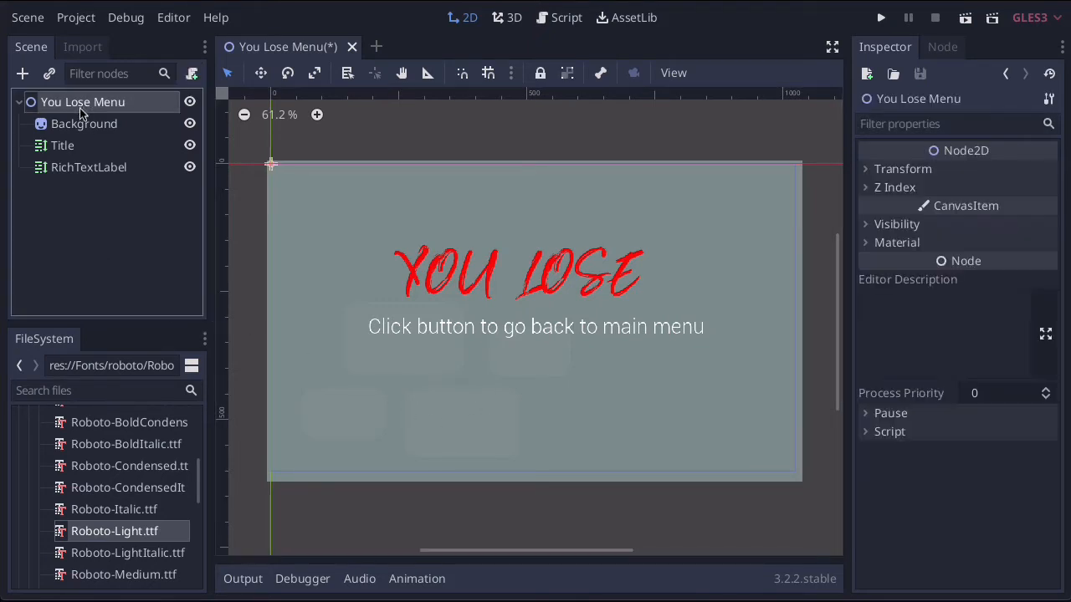
scroll(99, 469, up, 5)
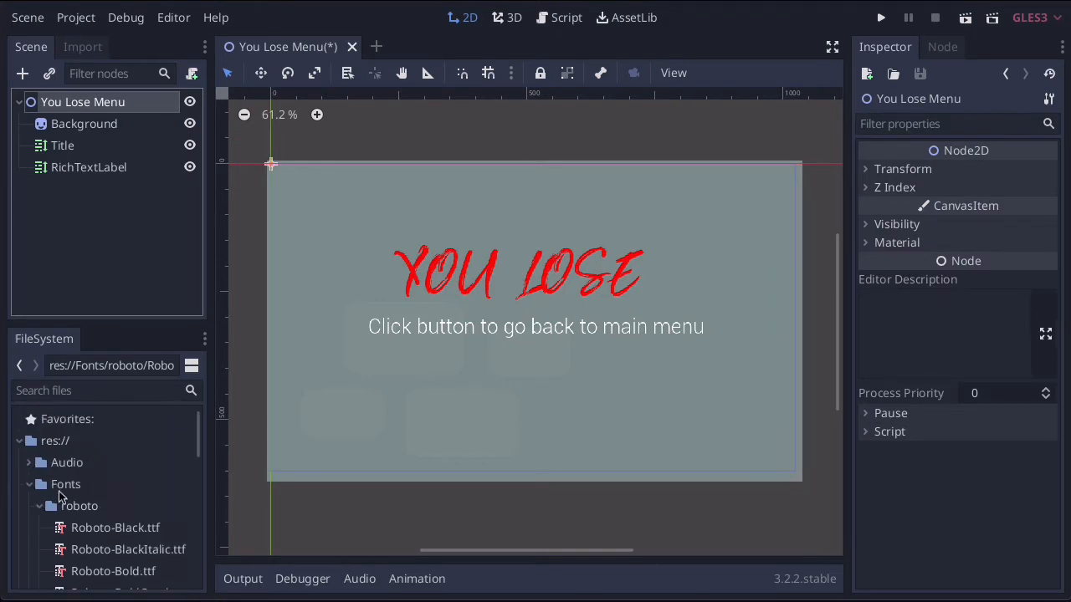
click(37, 504)
click(29, 485)
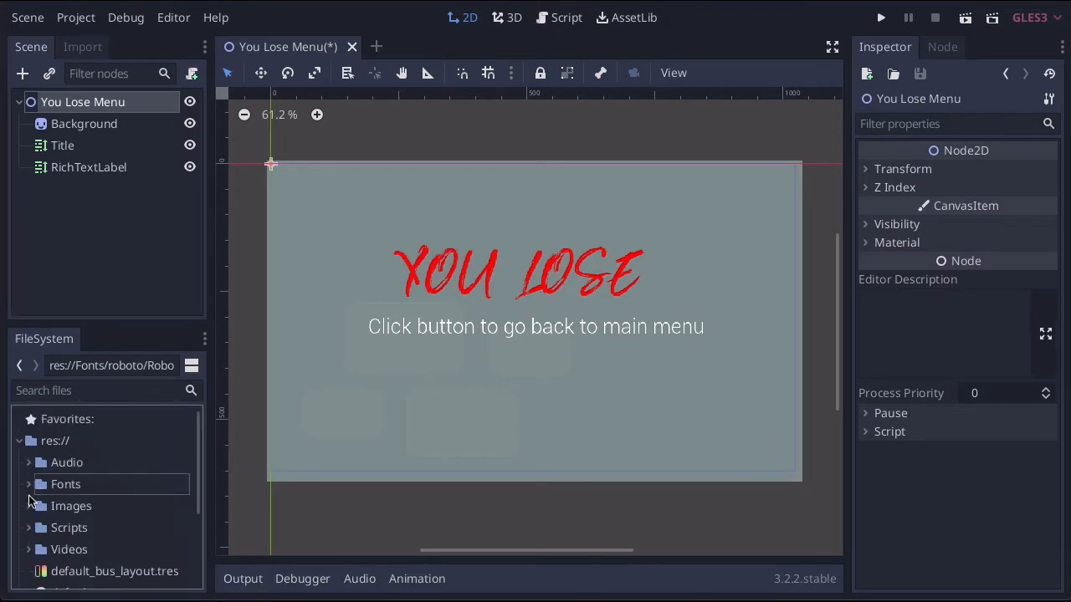
click(29, 505)
scroll(97, 520, down, 3)
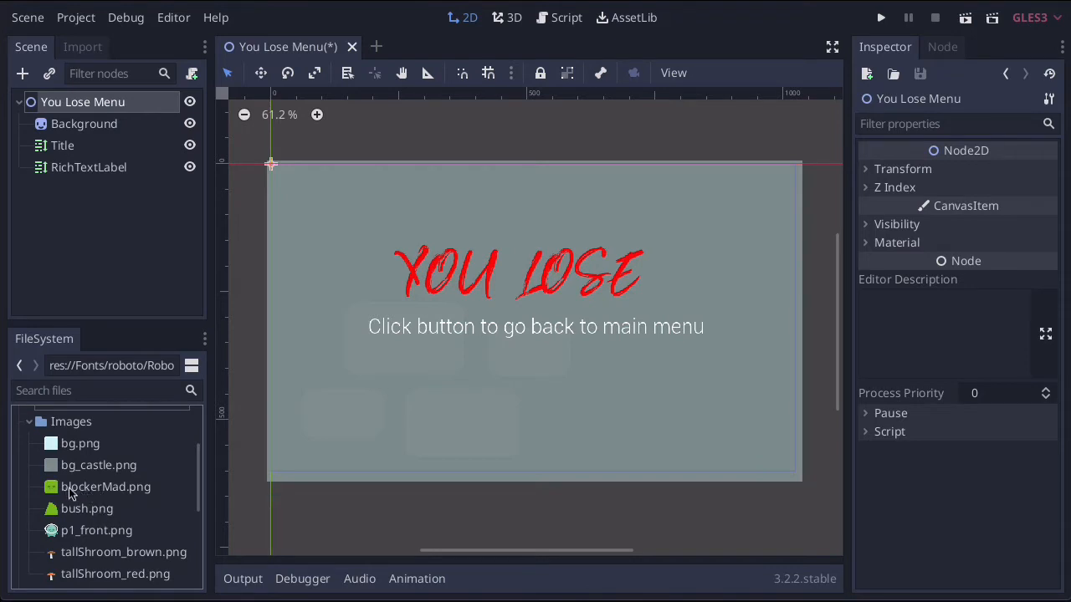
scroll(105, 493, down, 3)
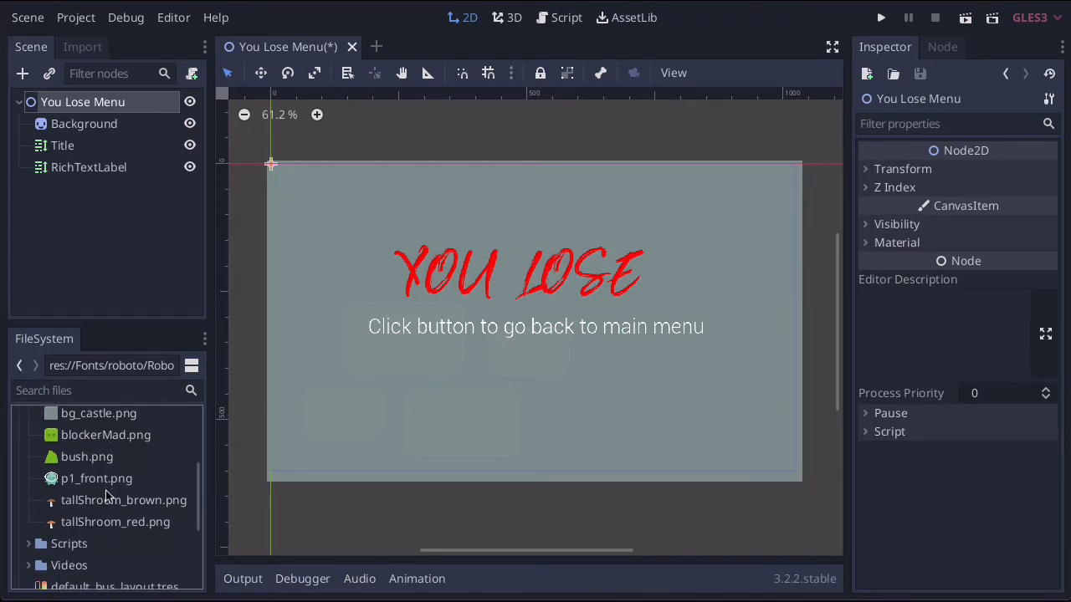
scroll(105, 490, up, 3)
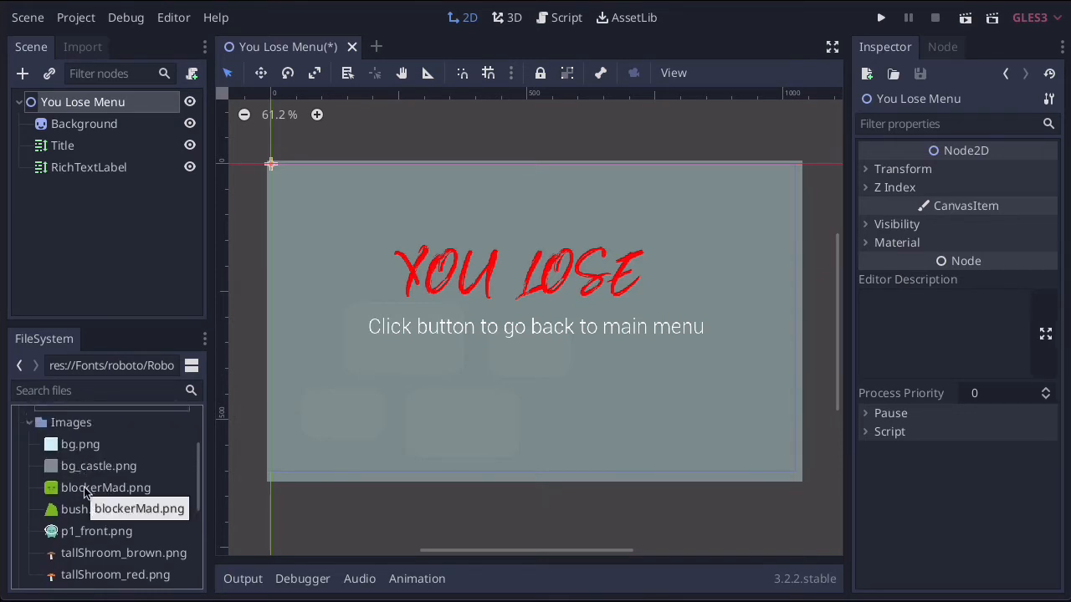
drag(83, 487, 373, 405)
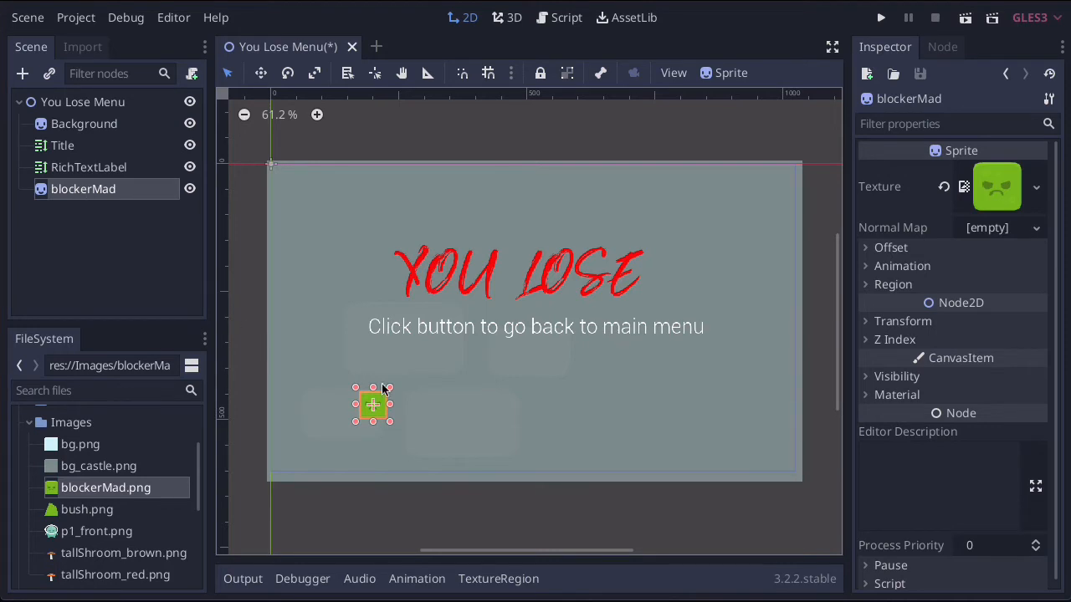
mouse_move(378, 418)
mouse_down()
mouse_move(354, 400)
mouse_move(391, 417)
mouse_move(407, 441)
mouse_move(384, 418)
mouse_up()
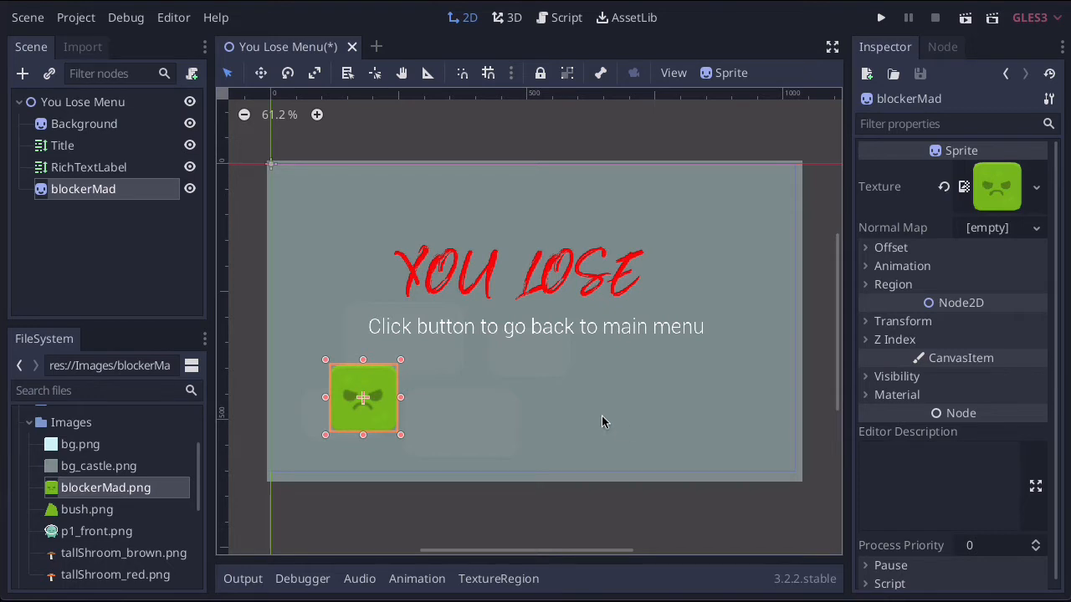
Add a Button node under the You Lose Menu root and enlarge it into a wide rectangle
click(92, 106)
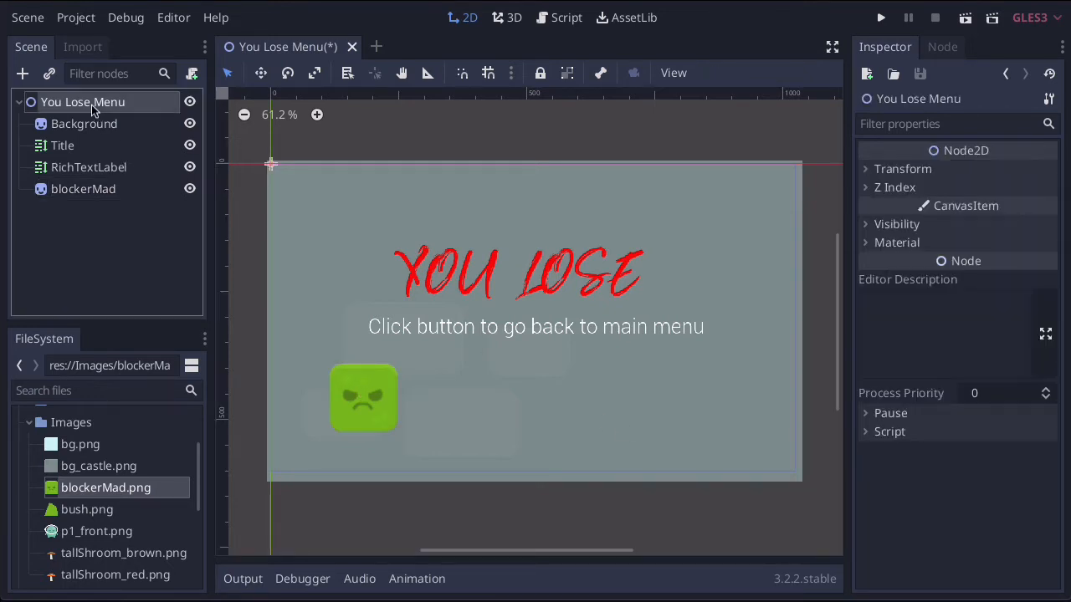
click(23, 74)
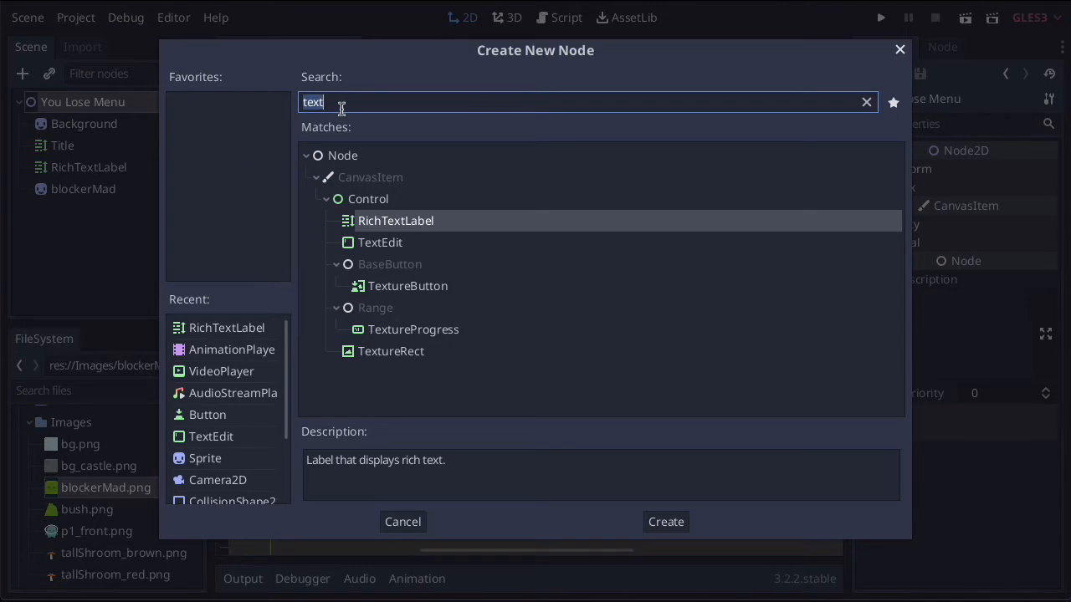
text(button)
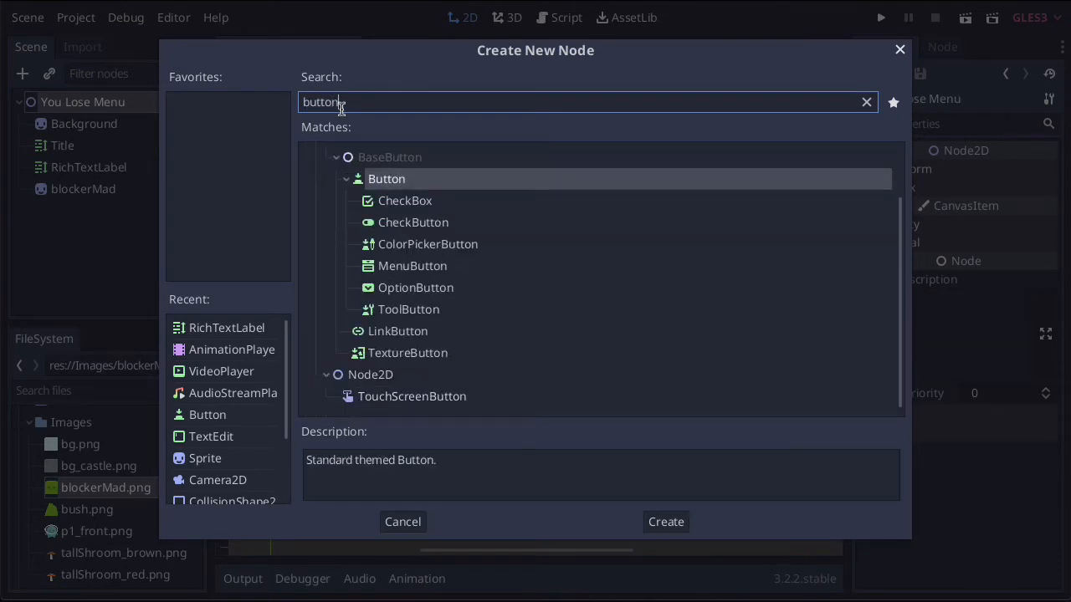
double_click(379, 180)
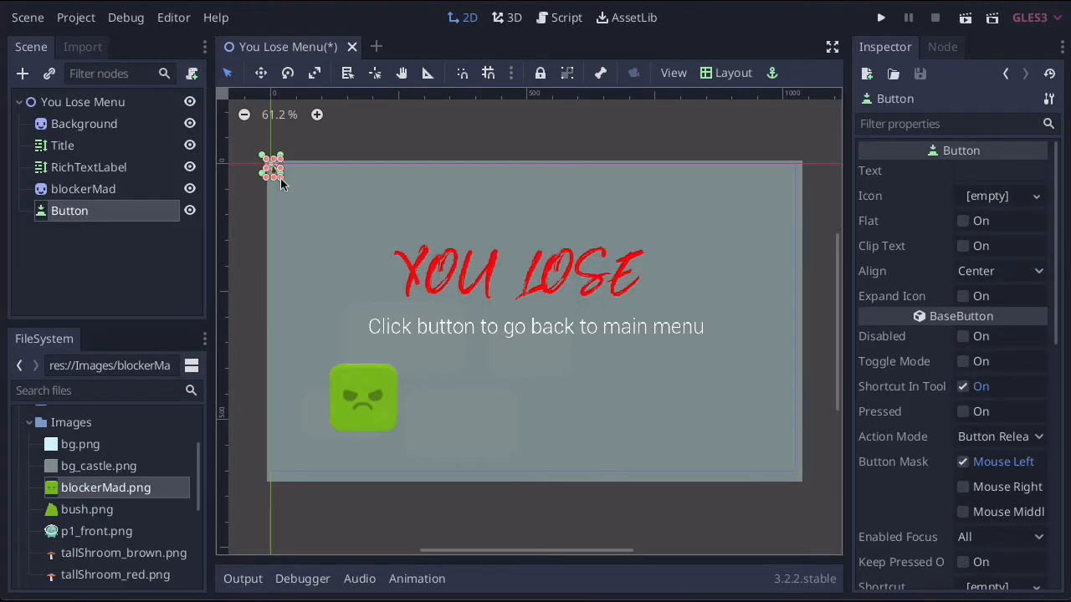
drag(280, 177, 422, 219)
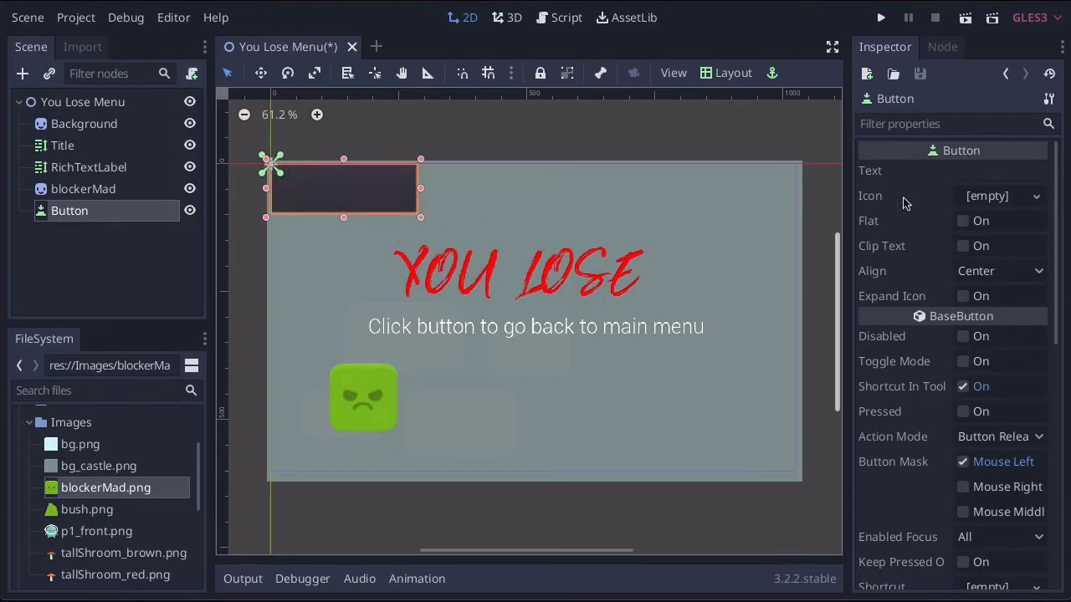
Set the button's text to "MAIN MENU" and move it below the prompt, beside the green block sprite
click(1000, 172)
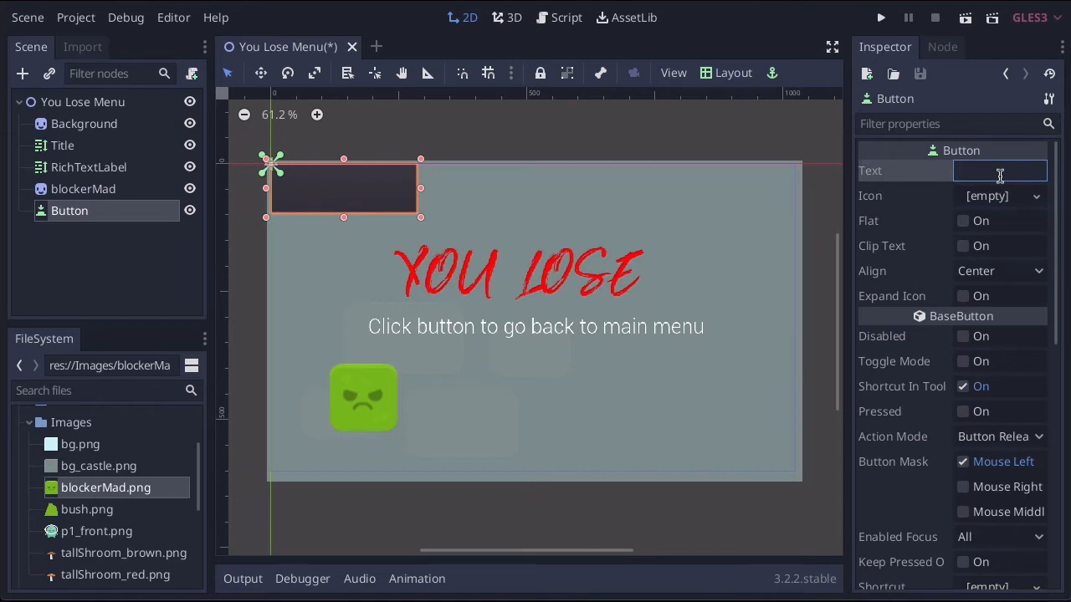
text(MAIN MENU)
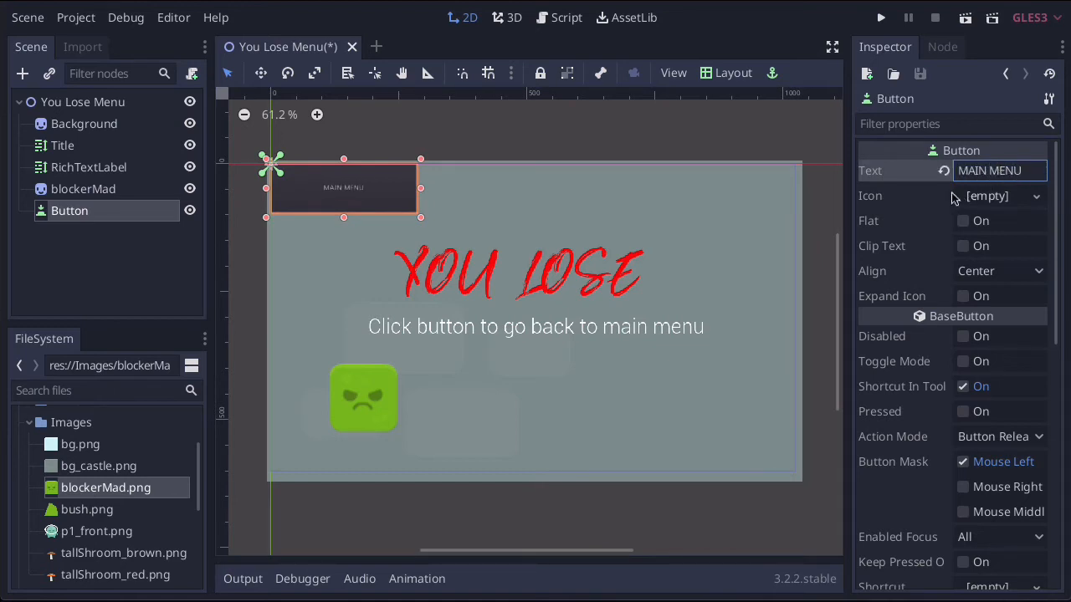
drag(352, 198, 530, 394)
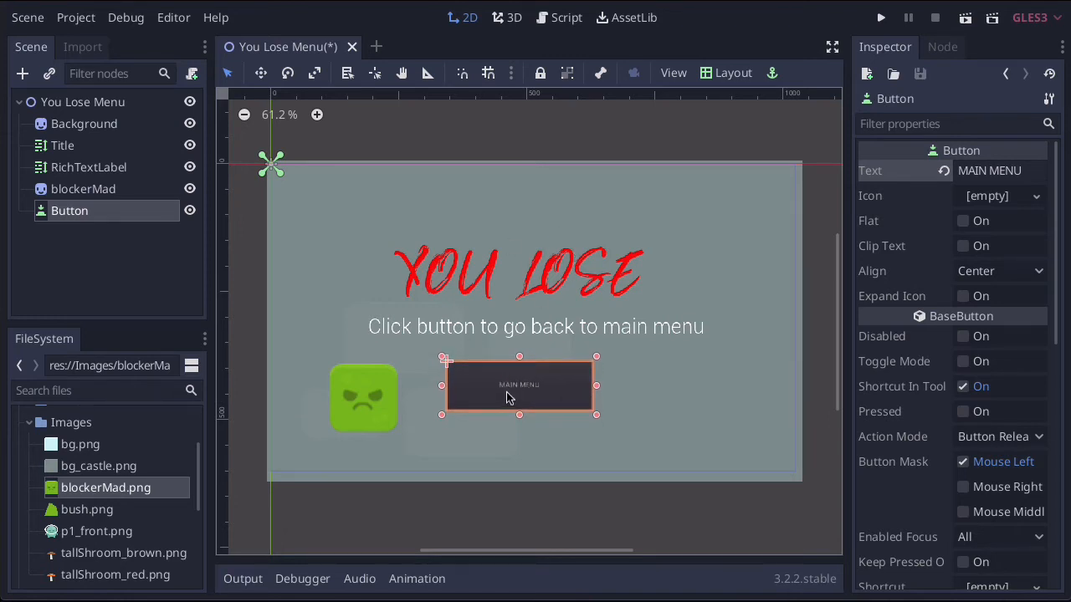
Enable the button's custom Font override and assign a new DynamicFont to it
scroll(966, 443, down, 5)
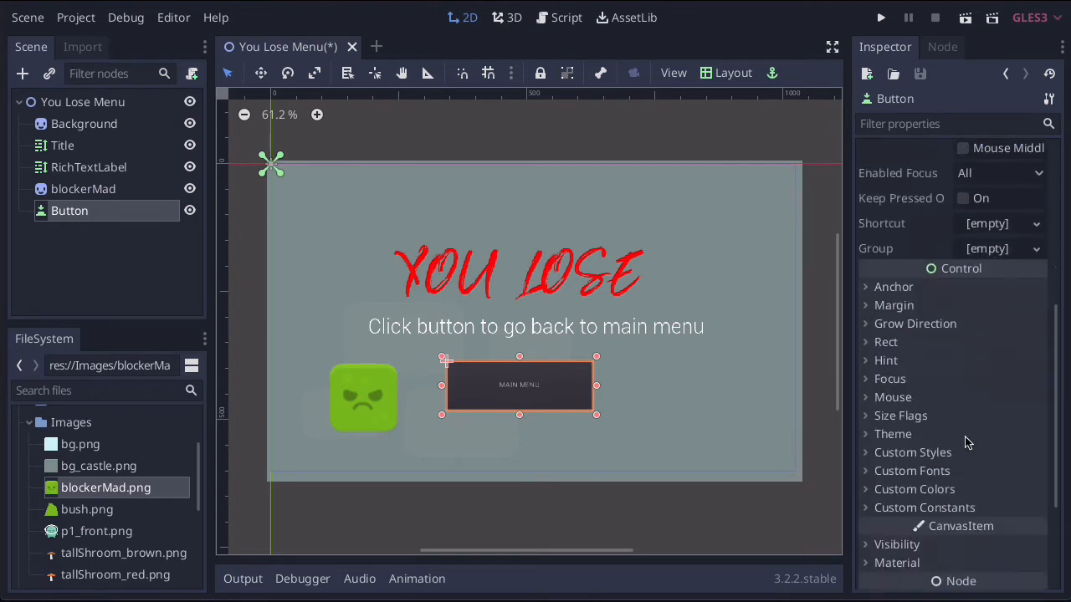
scroll(967, 443, down, 2)
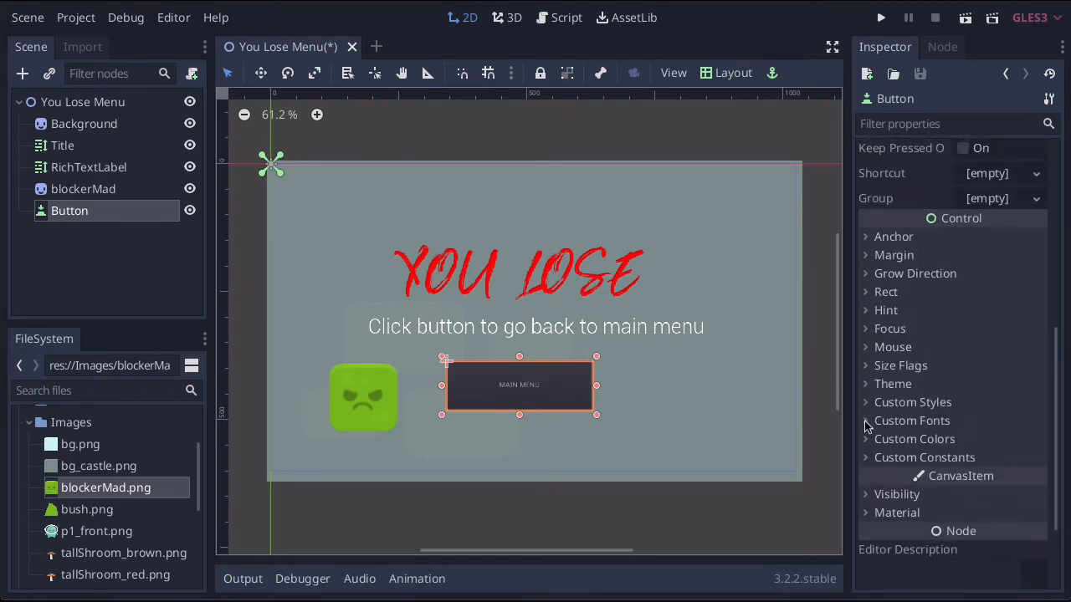
click(866, 423)
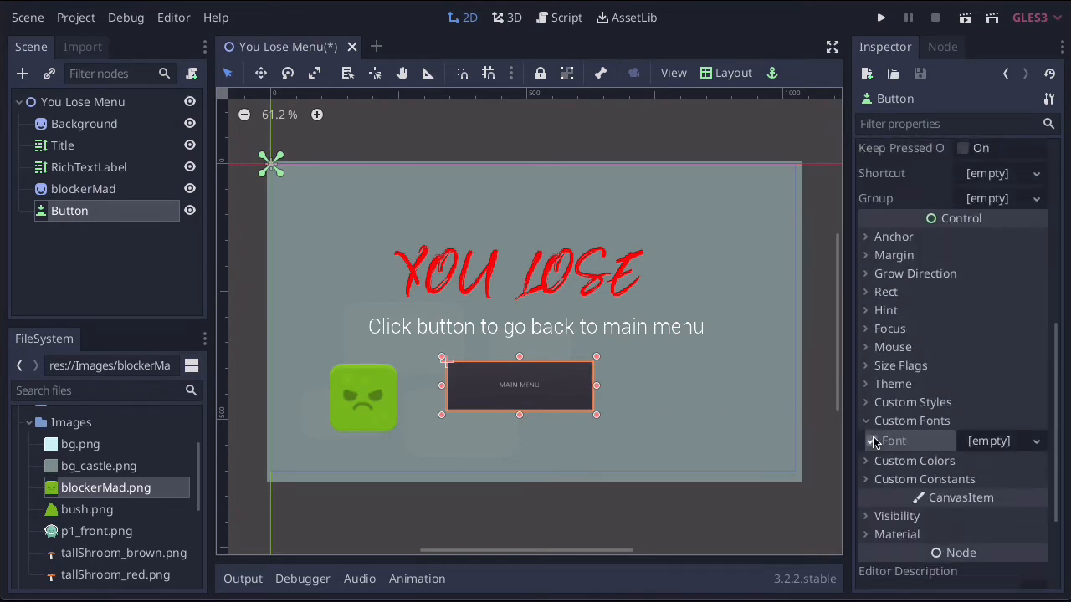
click(873, 440)
click(1037, 441)
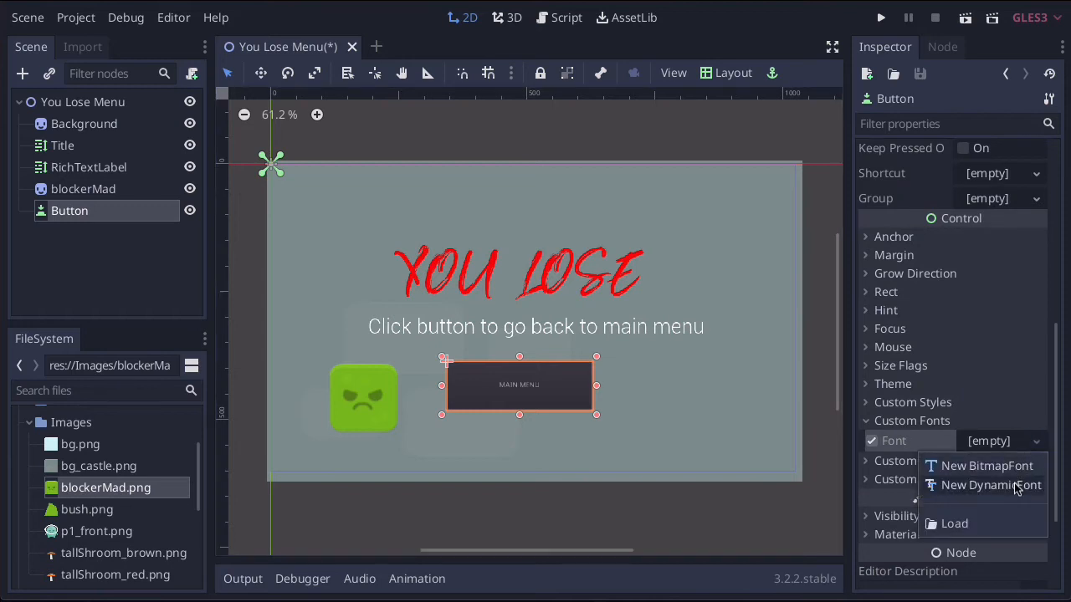
click(1016, 487)
Edit the button's DynamicFont and assign Hot Sauce.ttf from the Fonts folder as its Font Data
click(1037, 441)
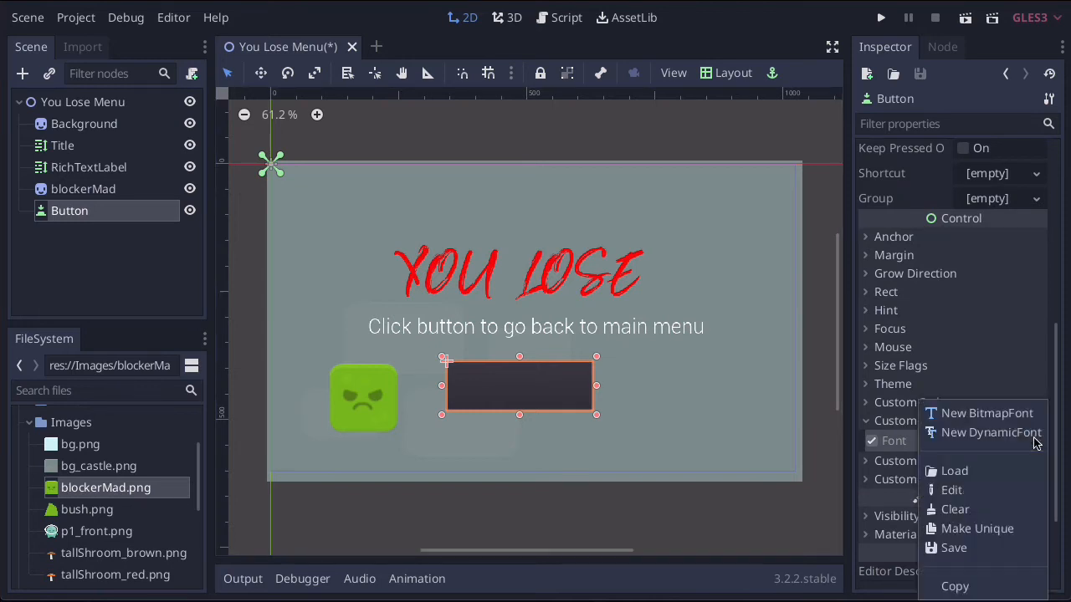
click(982, 491)
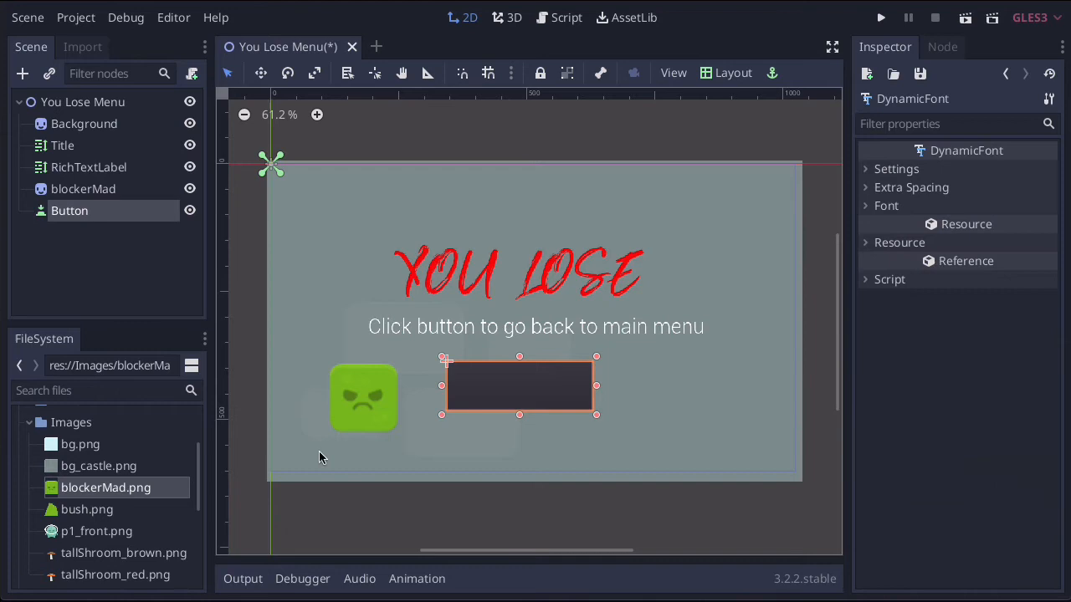
click(30, 424)
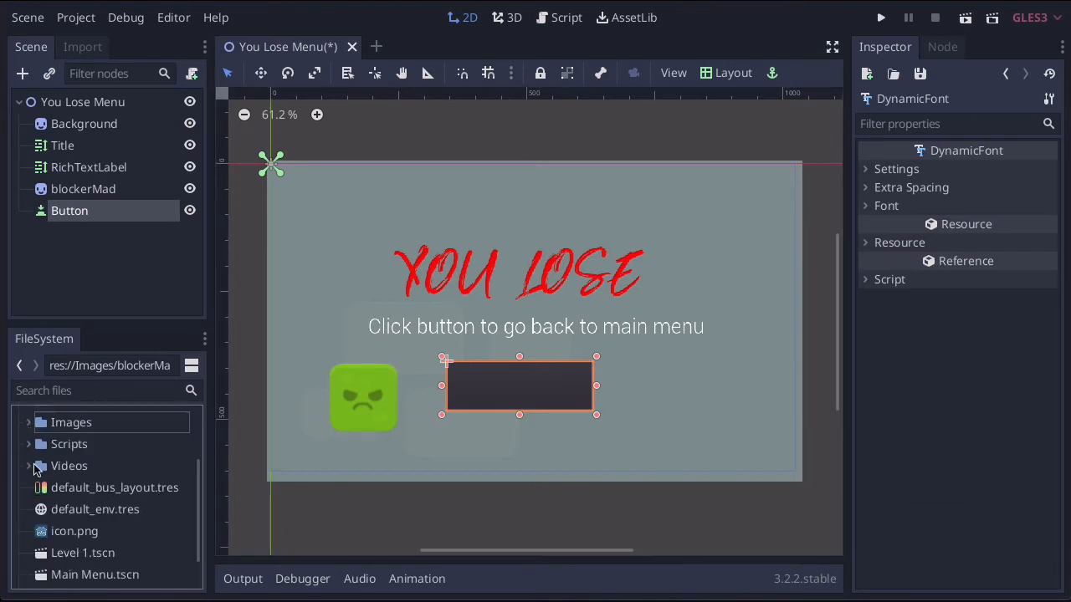
scroll(36, 470, up, 3)
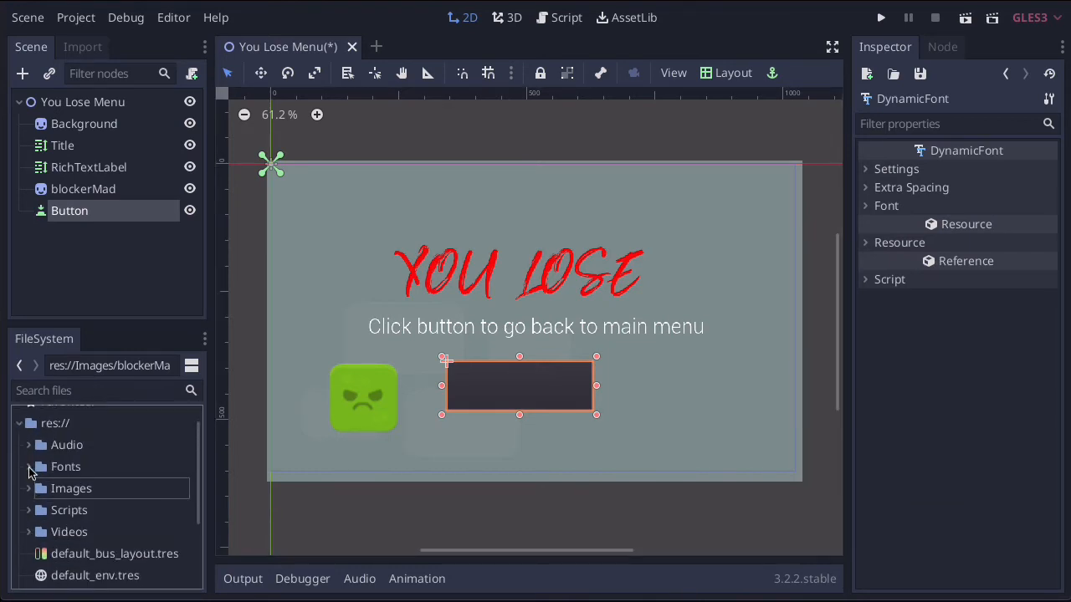
click(29, 469)
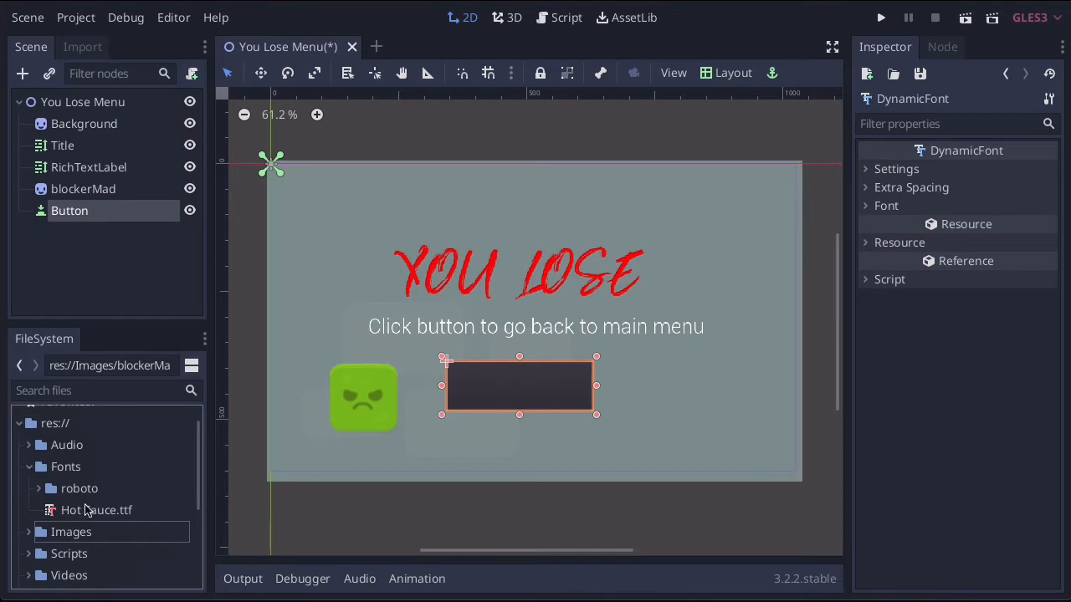
click(890, 208)
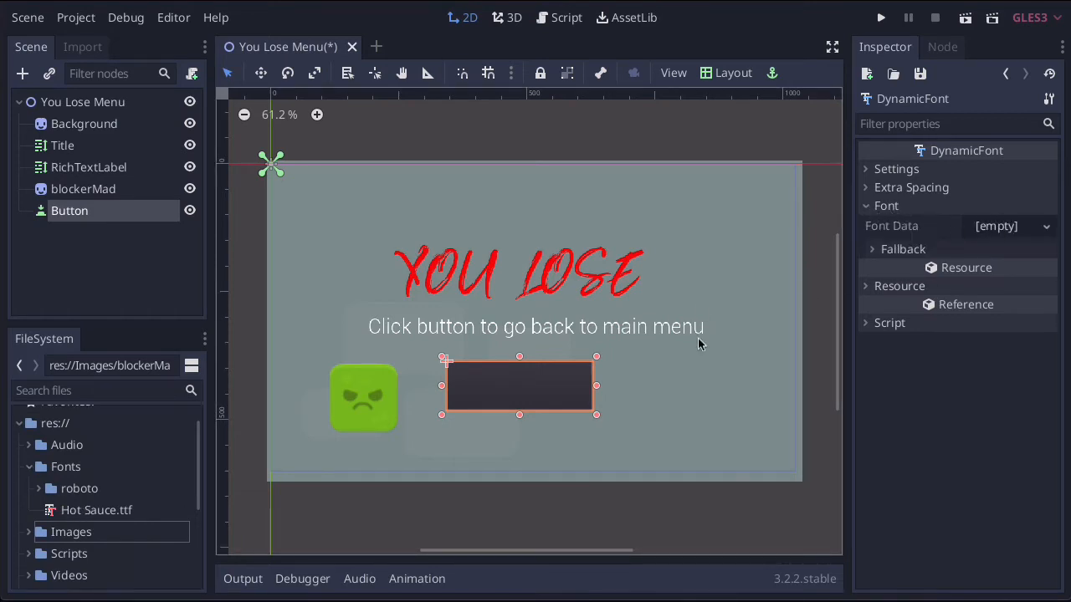
drag(92, 517, 995, 227)
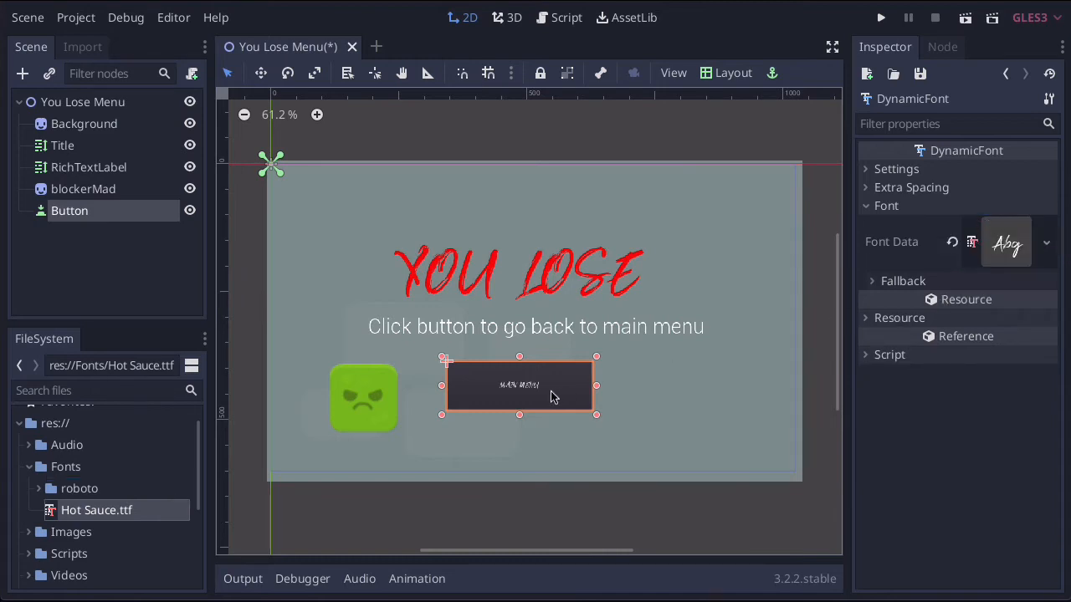
Try a font size of 30 for the MAIN MENU button, and set it to 40
click(870, 170)
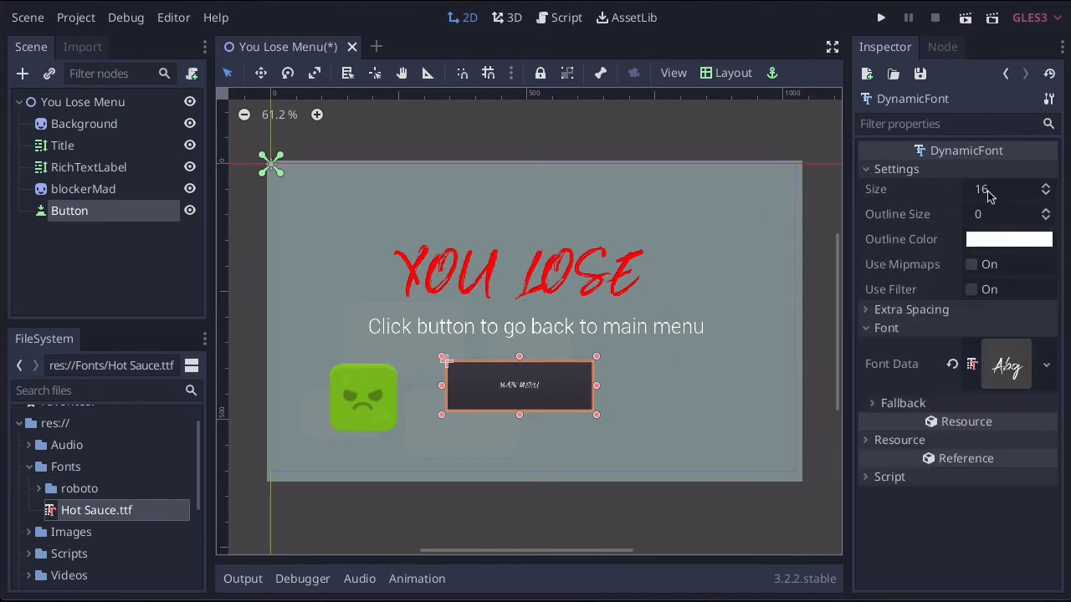
click(988, 192)
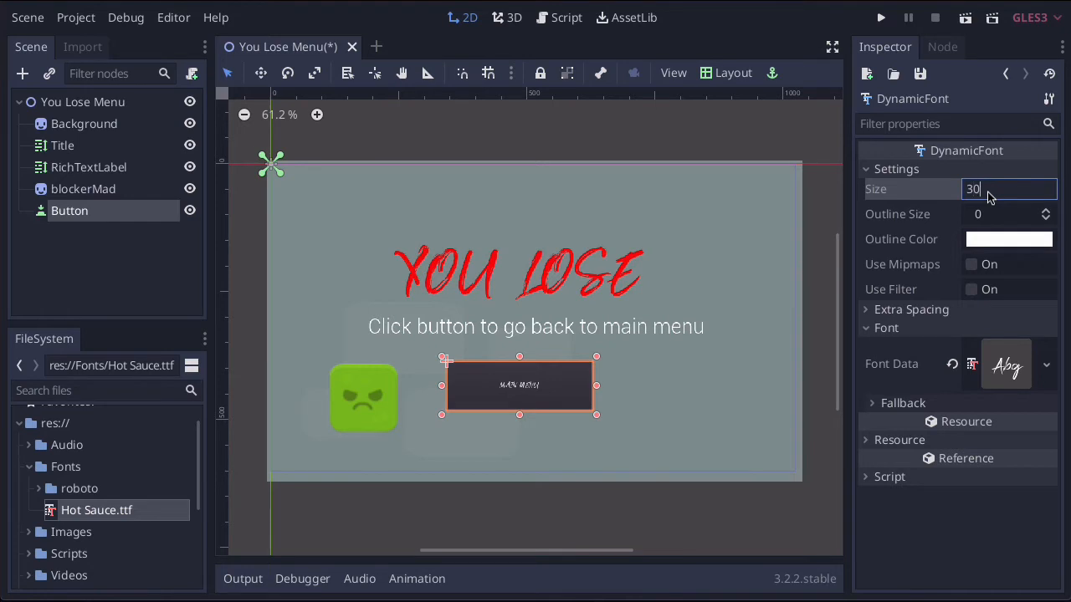
key(Return)
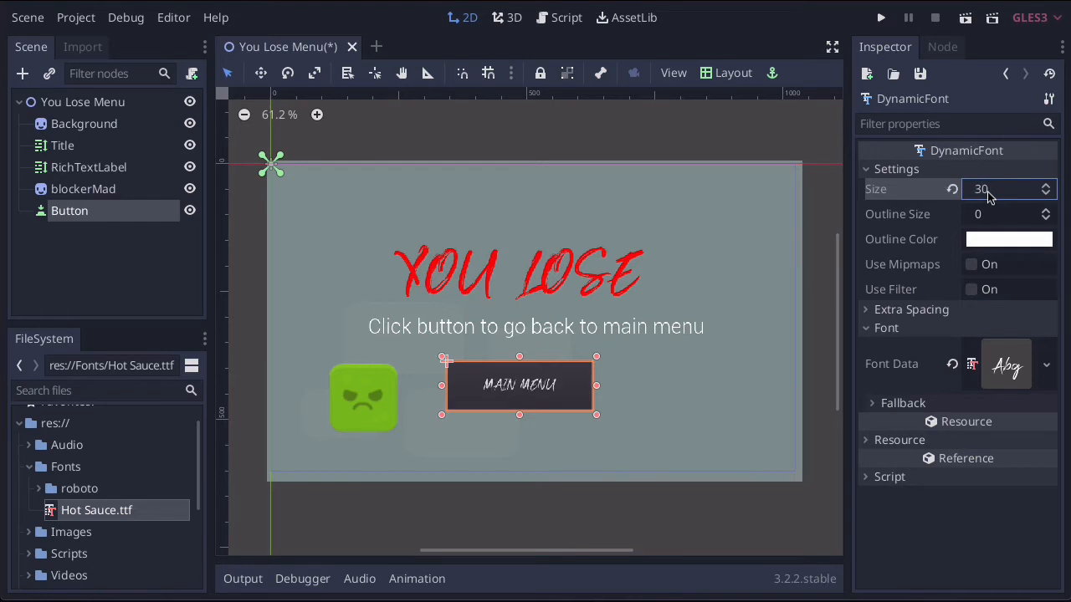
click(986, 195)
text(40)
key(Return)
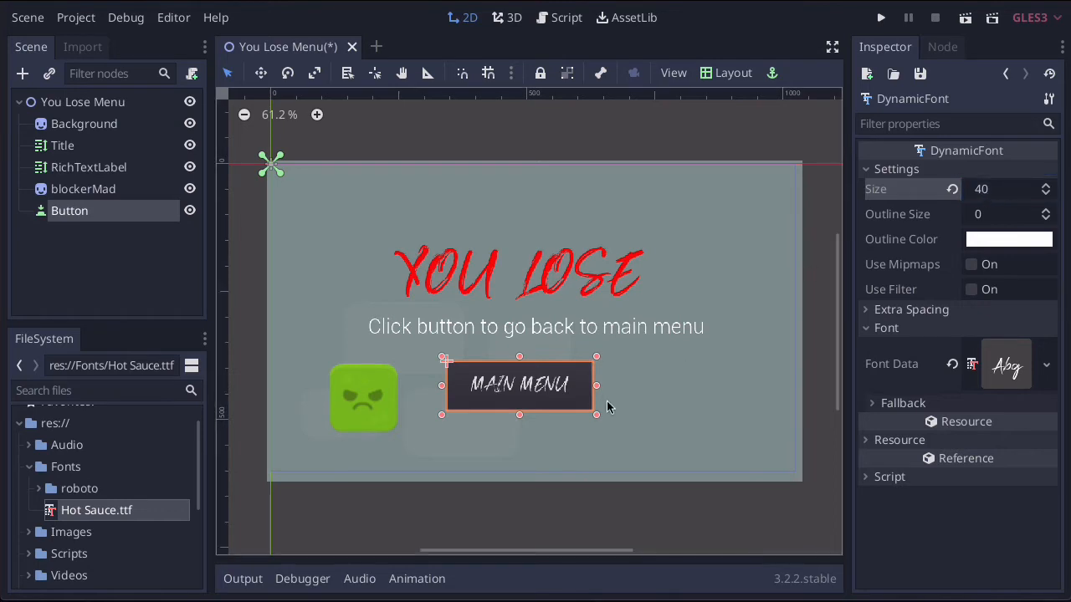
Enlarge the MAIN MENU button slightly and center it under the prompt, ending back in the Button node's properties
drag(595, 415, 611, 422)
drag(562, 398, 573, 395)
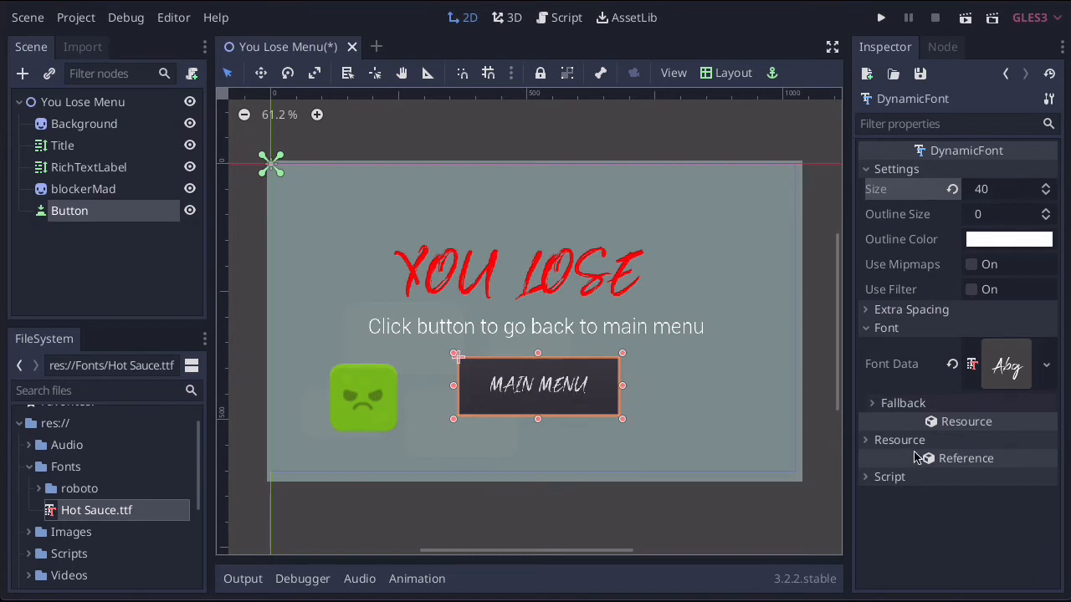
click(1005, 75)
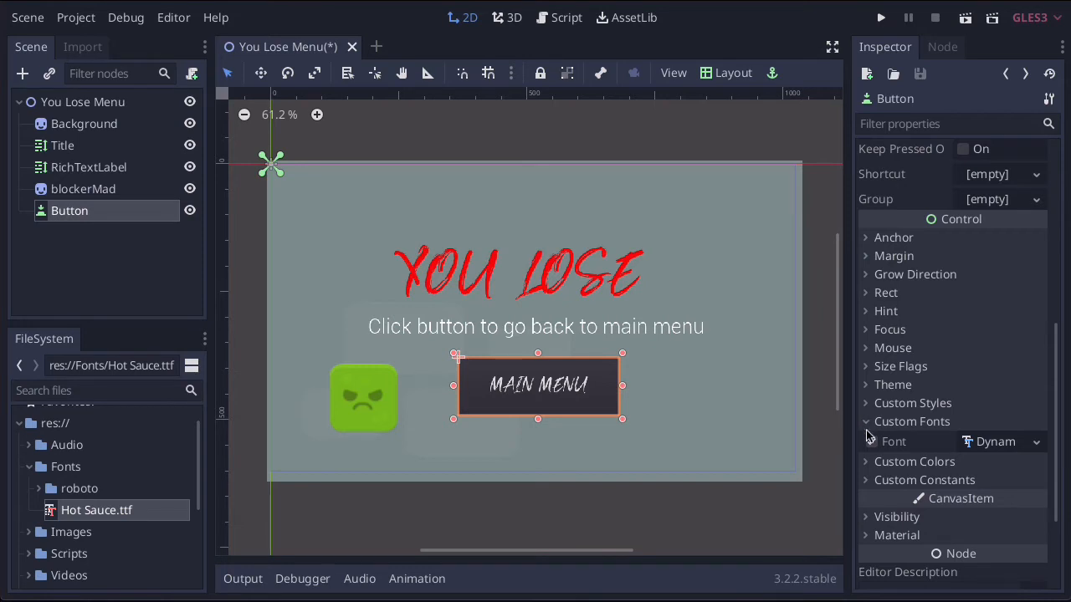
Enable the MAIN MENU button's custom Font Color override and set it to yellow, d3d41c
click(869, 462)
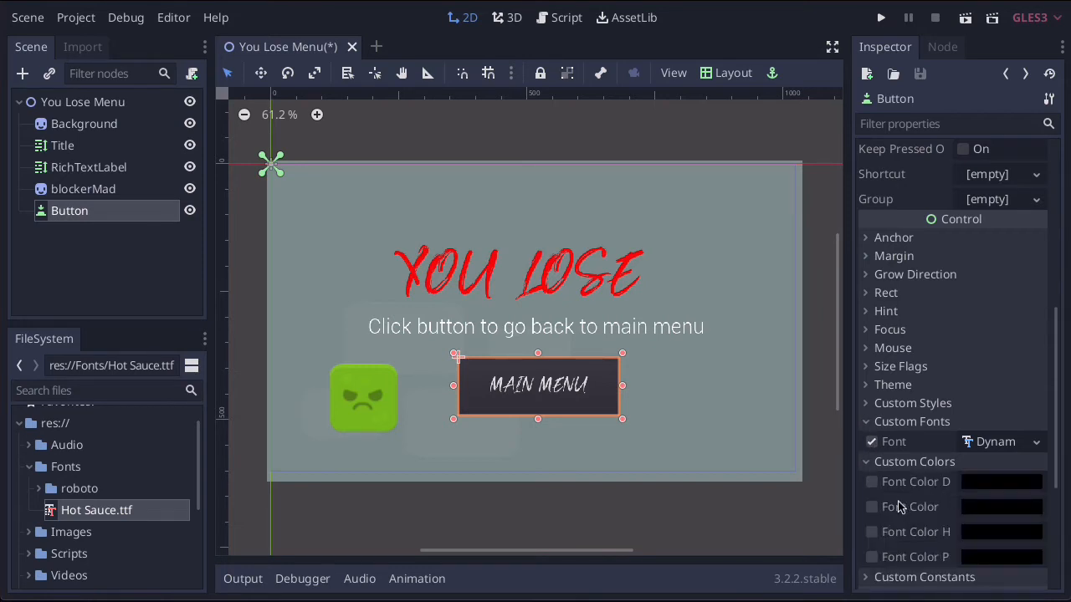
click(871, 507)
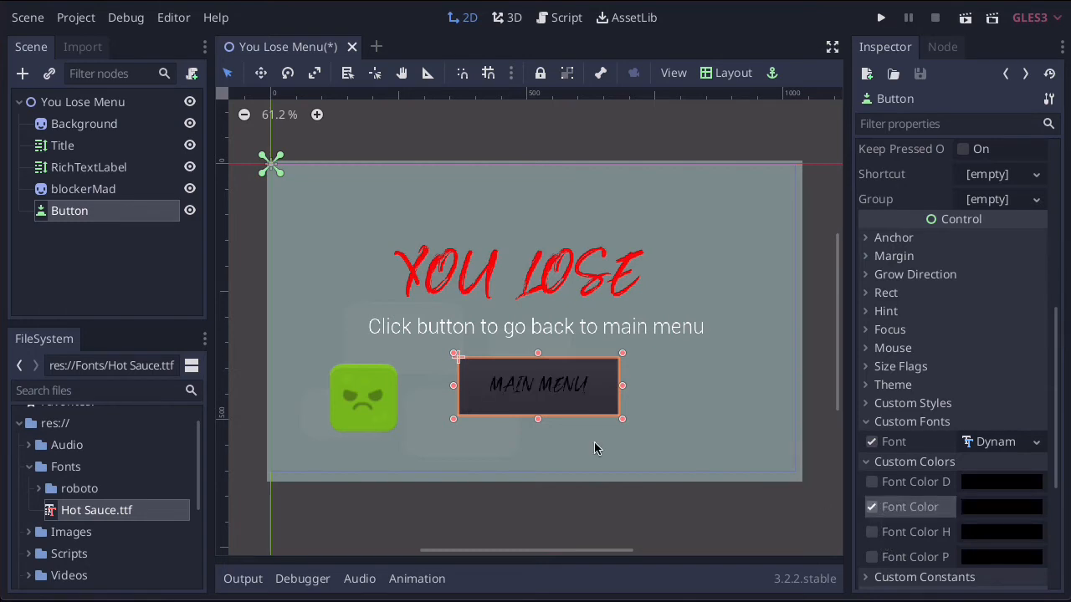
click(1014, 507)
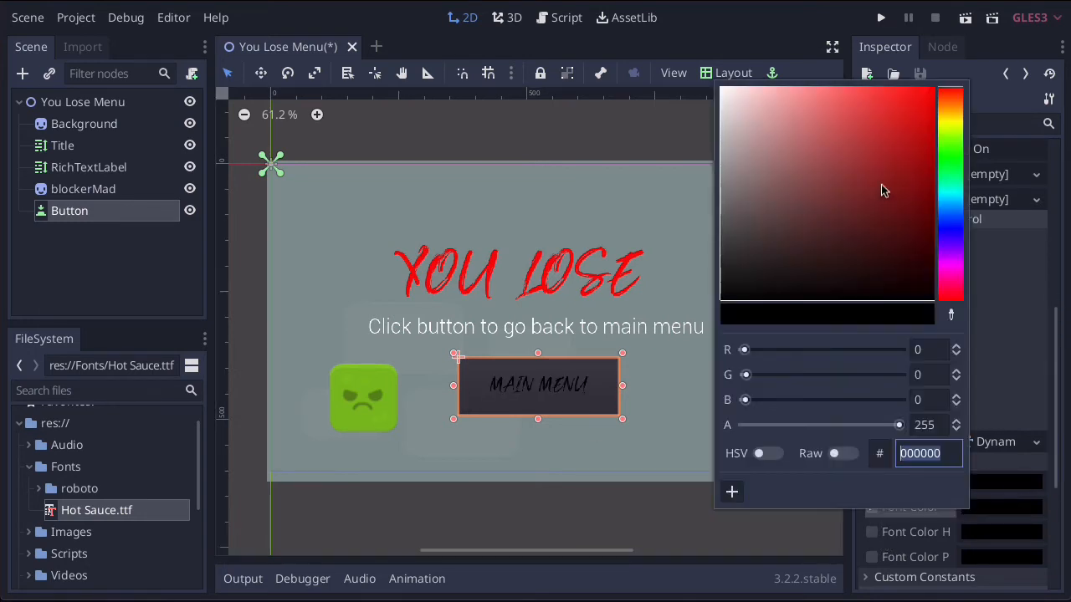
click(951, 145)
click(901, 155)
drag(901, 154, 906, 124)
click(951, 130)
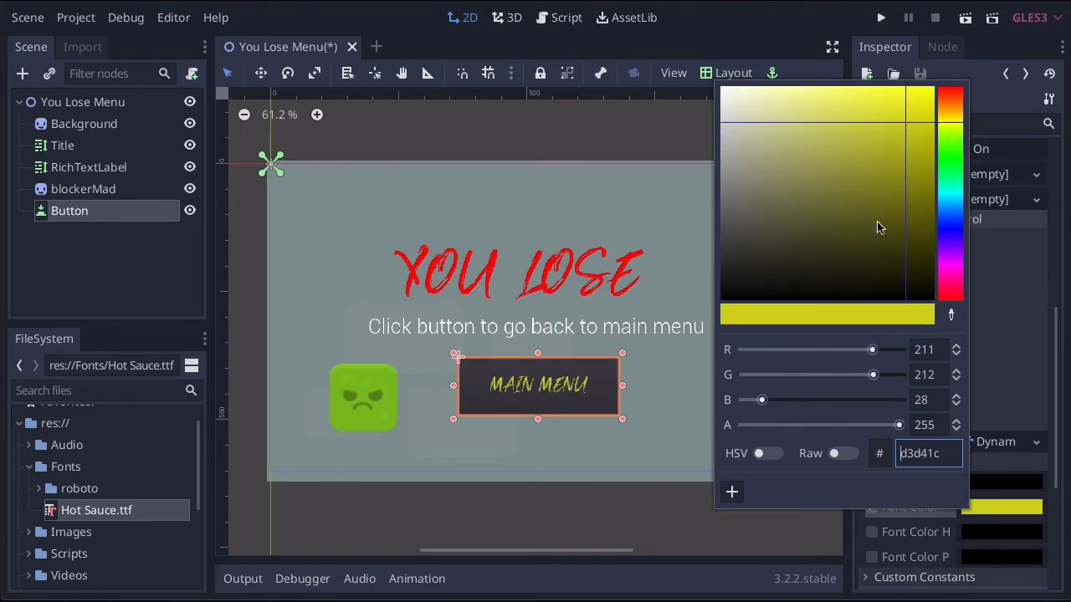
click(1001, 370)
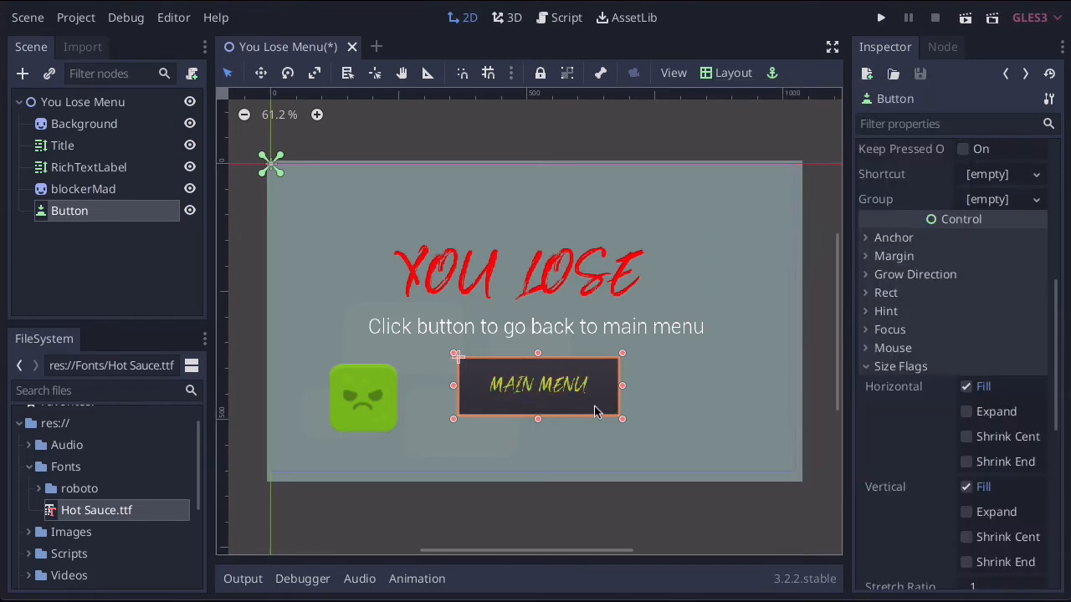
click(865, 369)
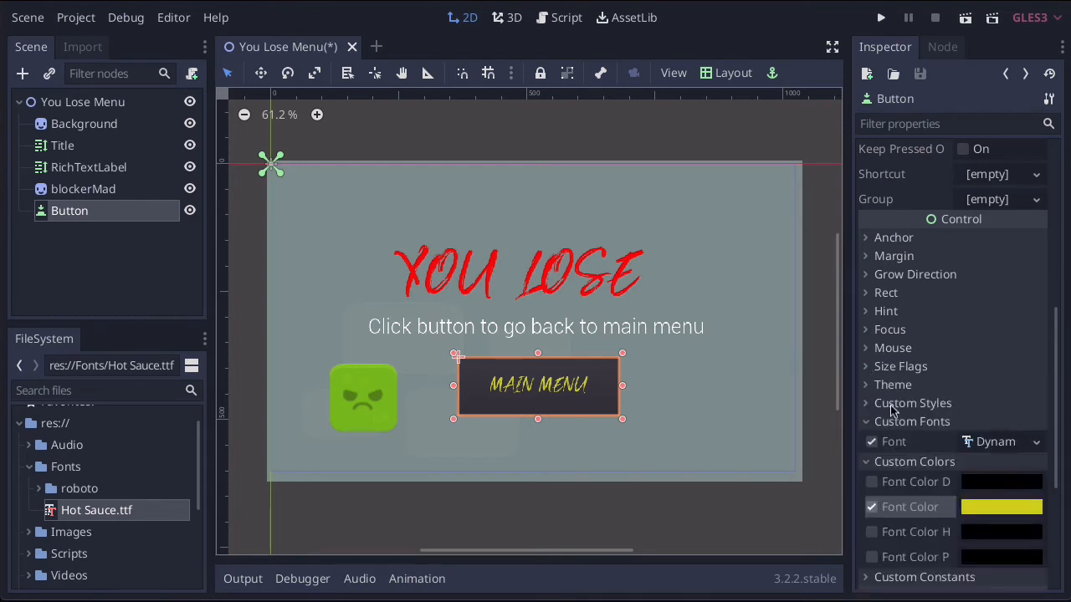
Enable the button's Normal custom style and assign a new StyleBoxFlat to it
click(867, 423)
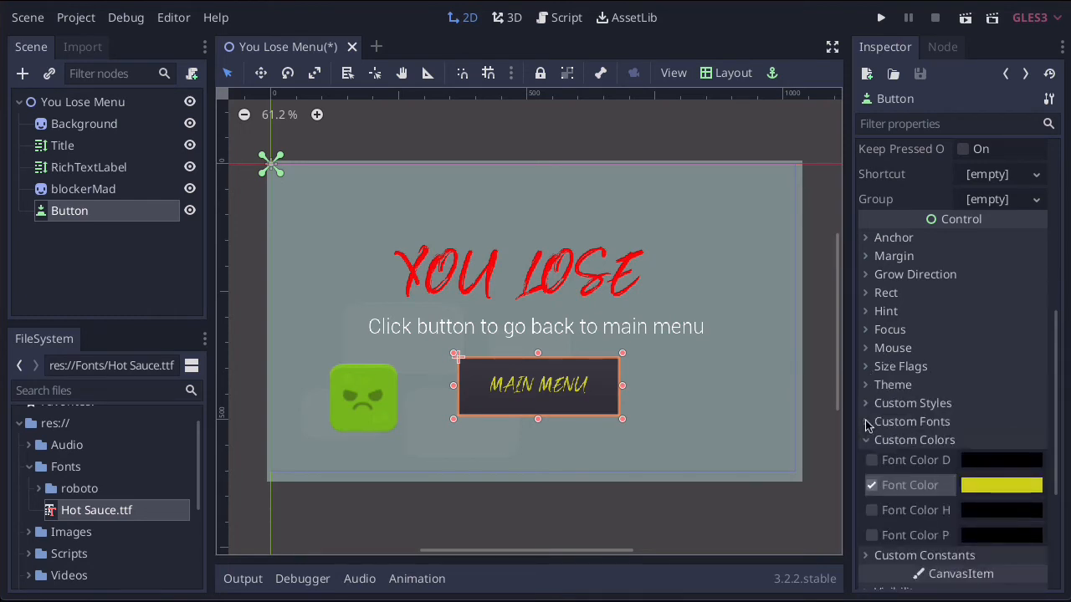
click(865, 404)
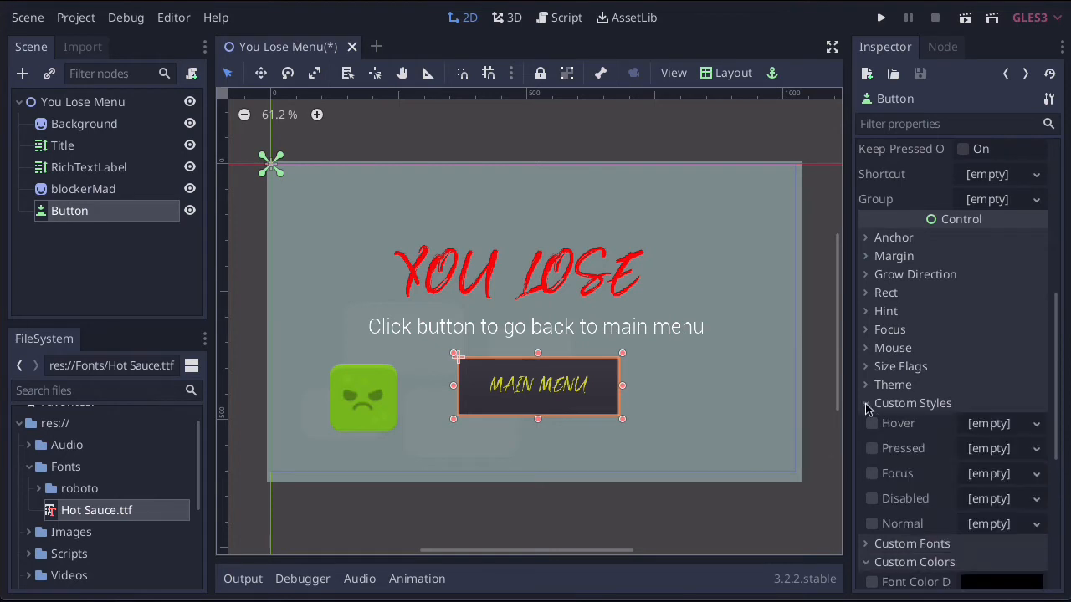
click(871, 524)
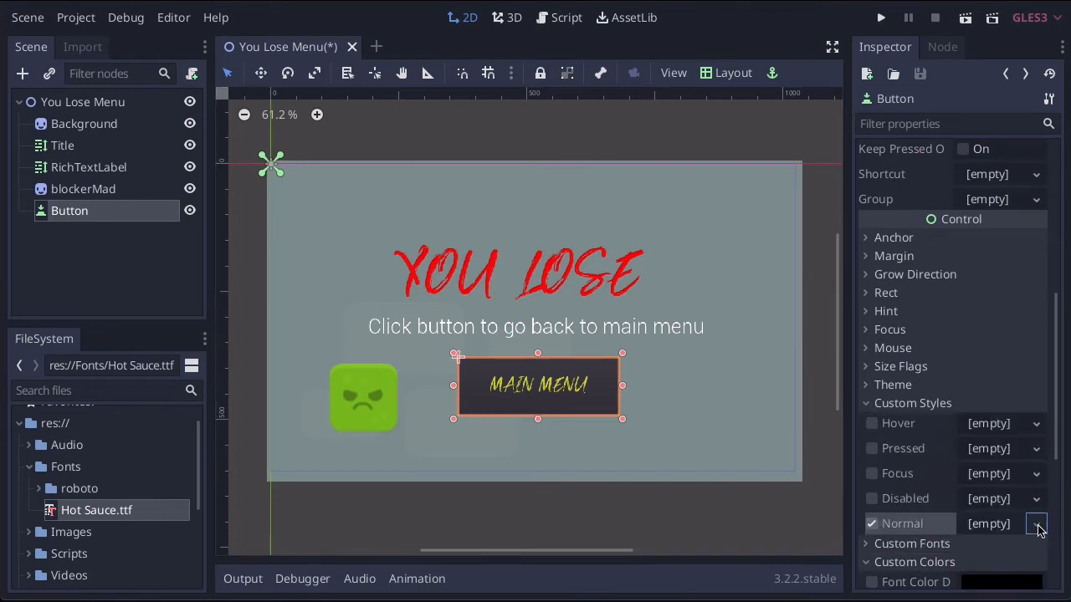
click(1036, 525)
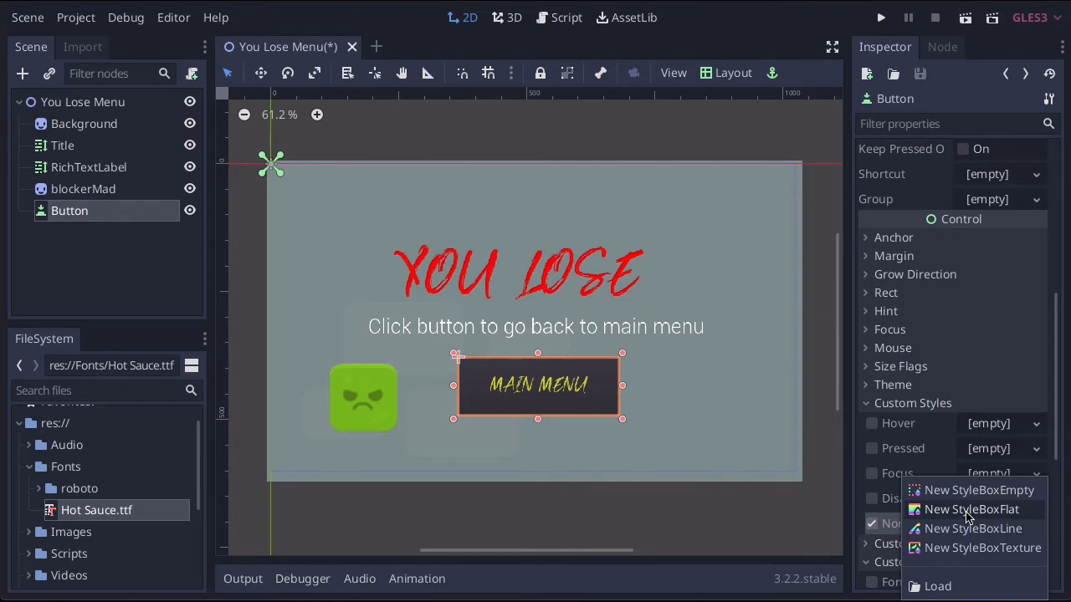
click(968, 511)
Edit the Normal StyleBoxFlat, set its background color to dark blue, 2e2593, and return to the Button node's properties
click(1036, 523)
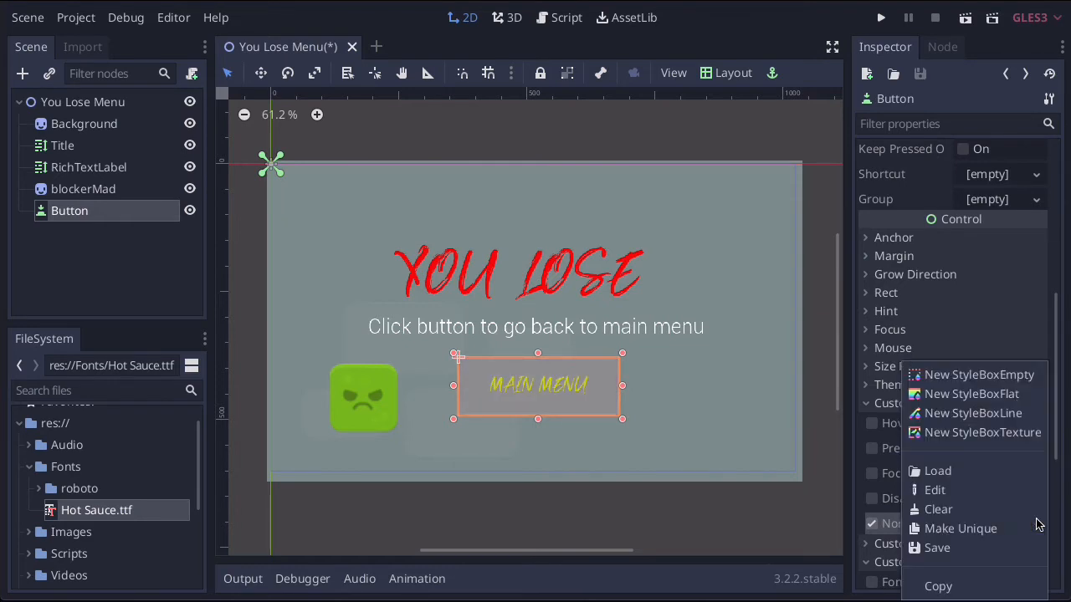
click(972, 499)
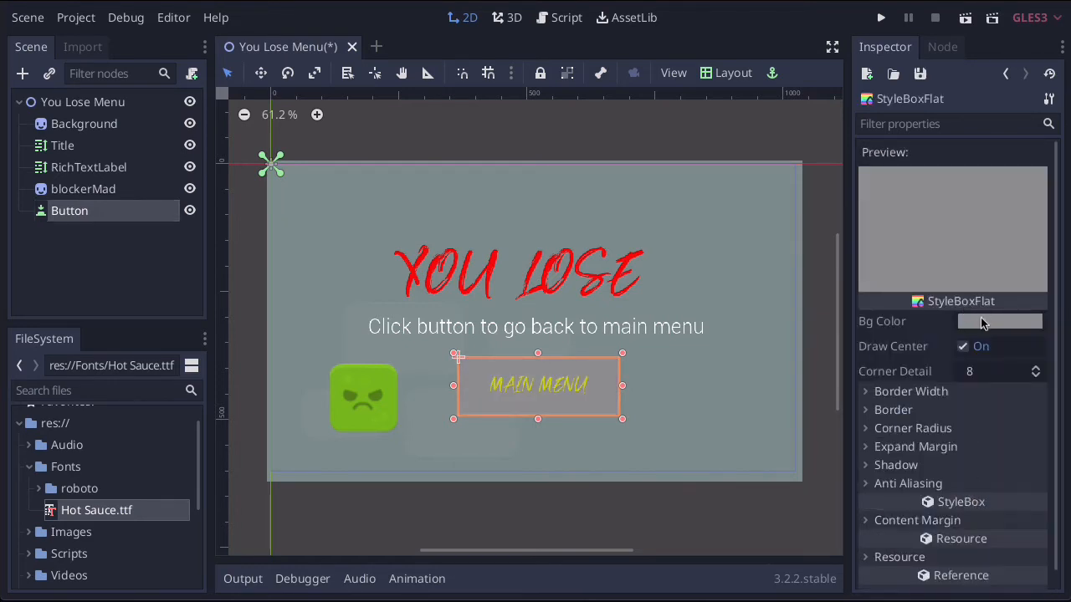
click(982, 321)
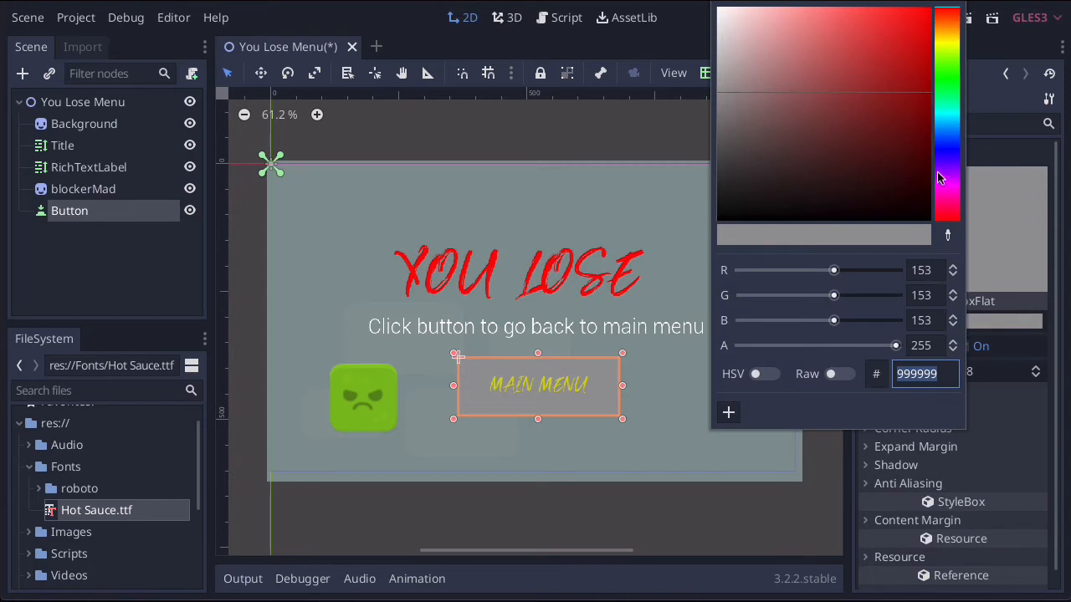
click(955, 154)
click(877, 99)
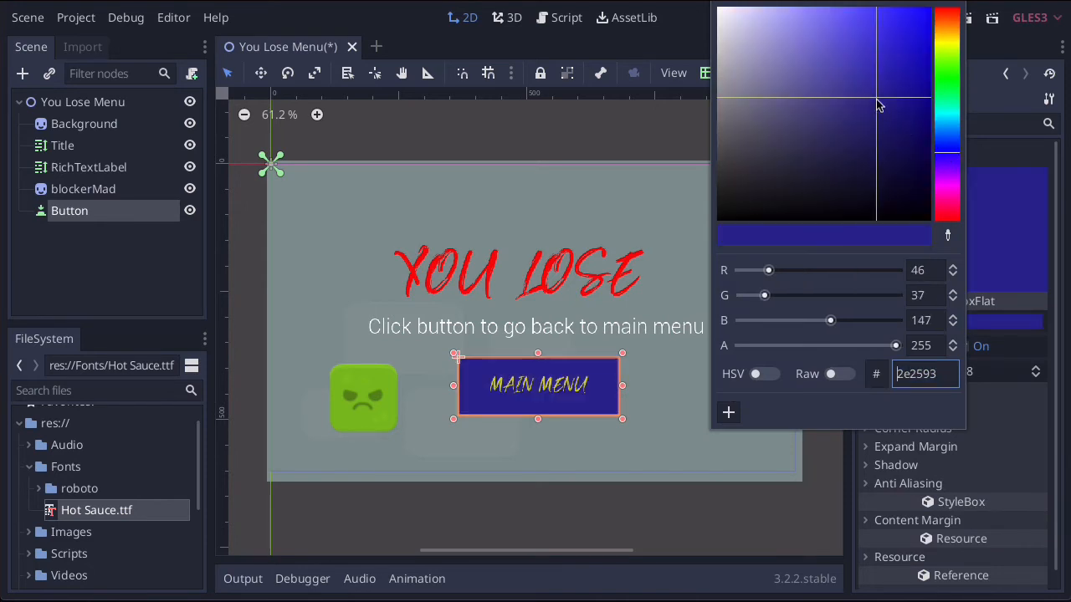
click(1005, 285)
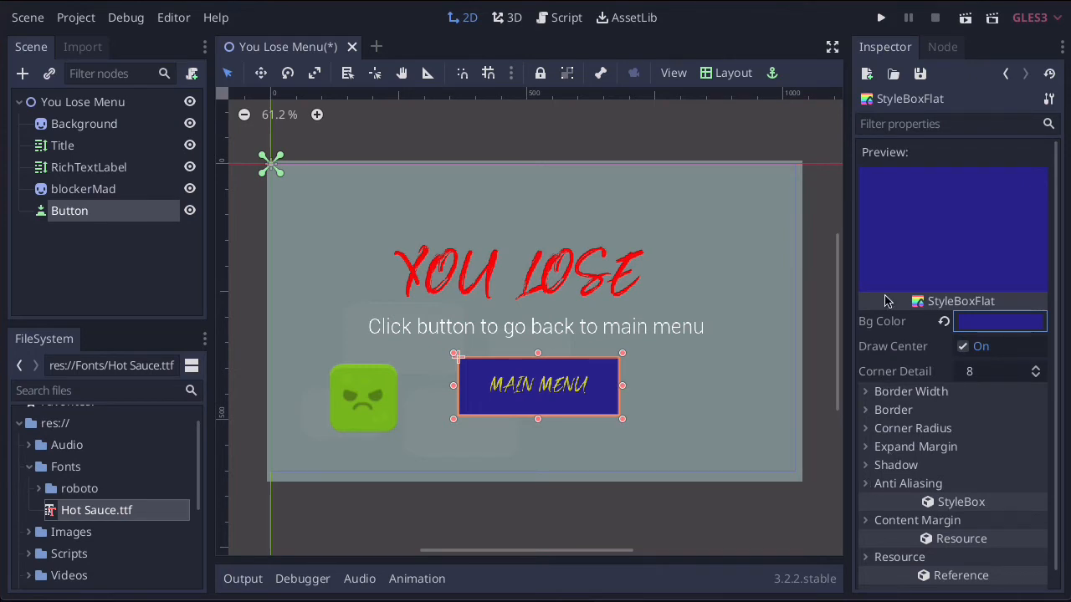
click(1005, 76)
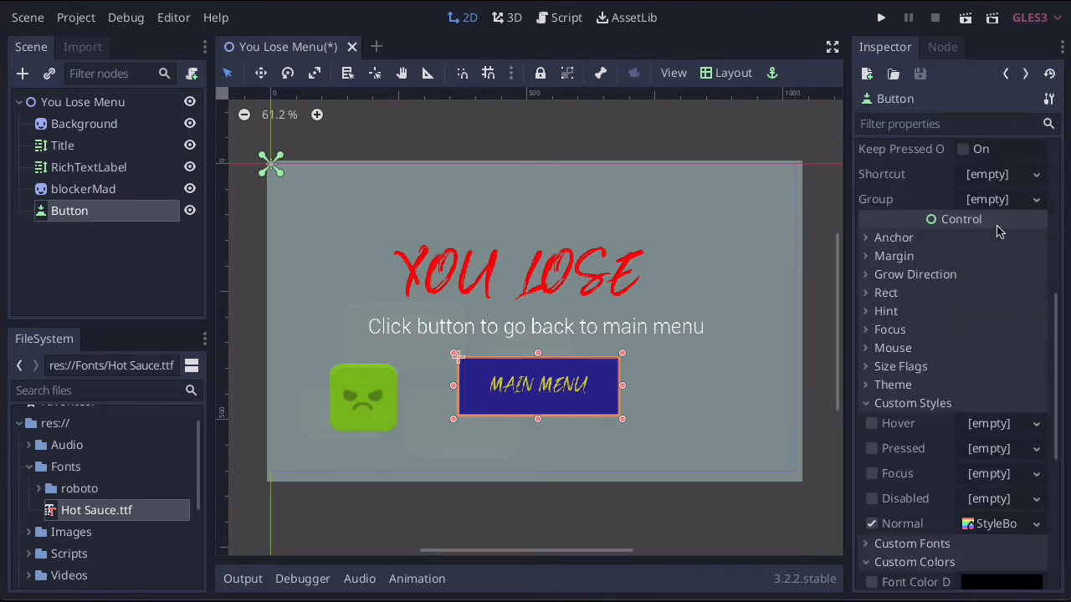
click(866, 402)
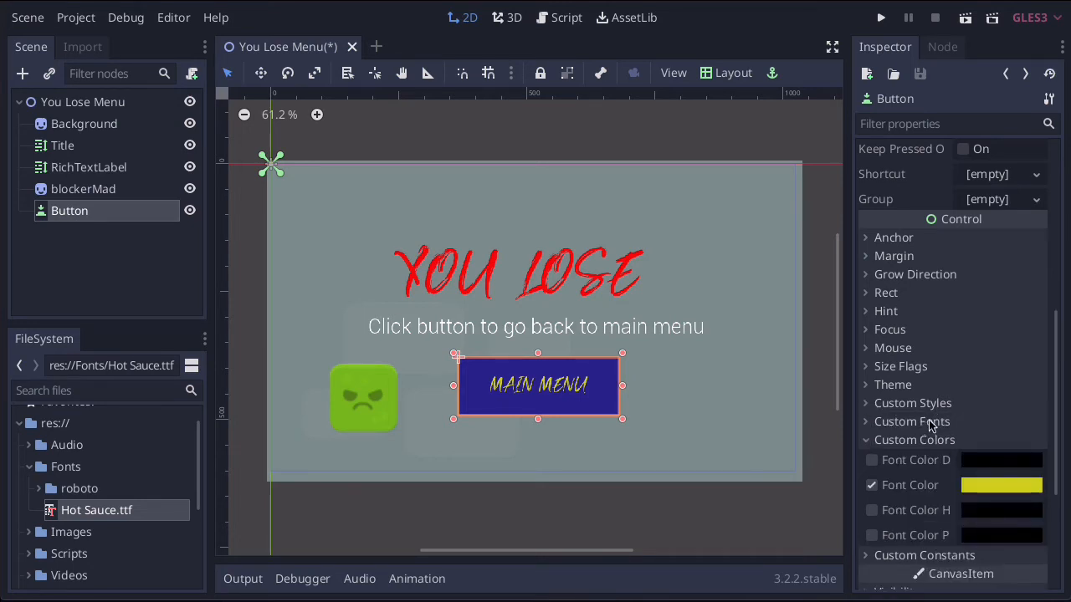
scroll(956, 389, down, 5)
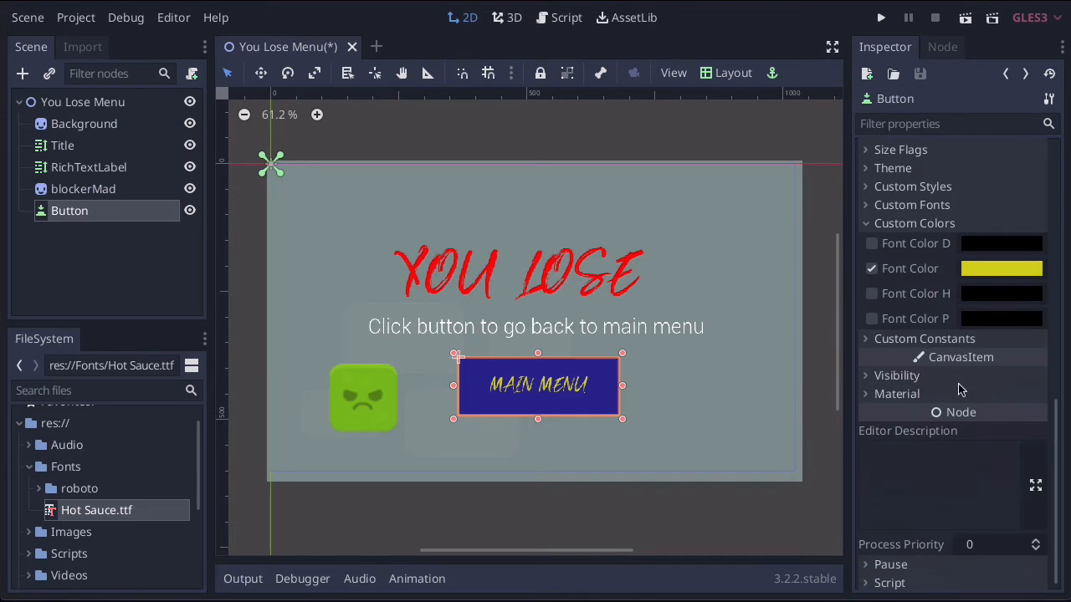
click(866, 225)
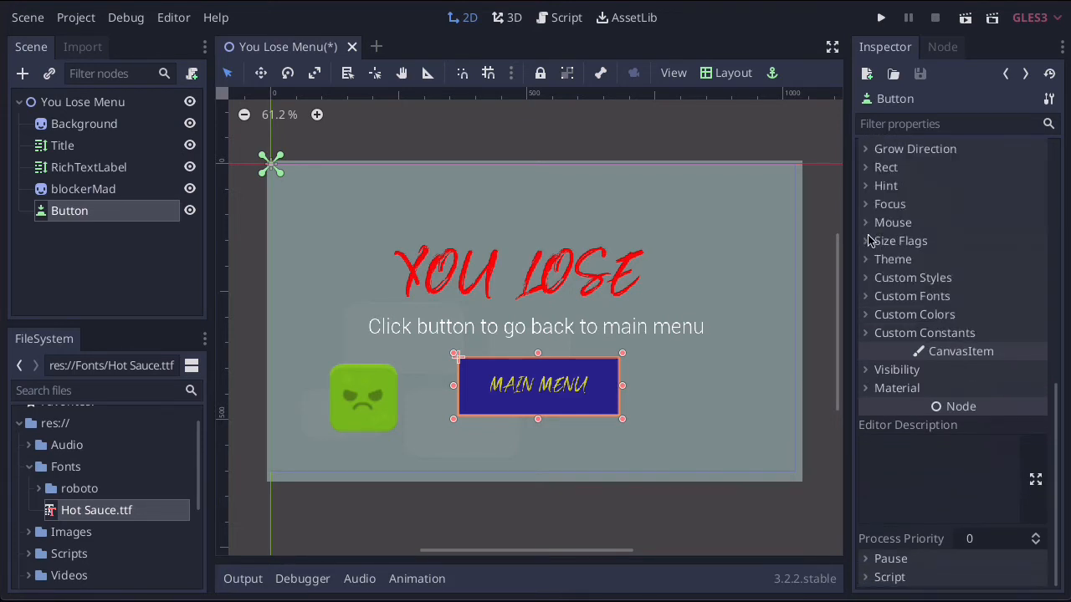
Set the Top Left corner radius of the button's Normal StyleBoxFlat to 30, and go back to the Button node's properties
click(866, 281)
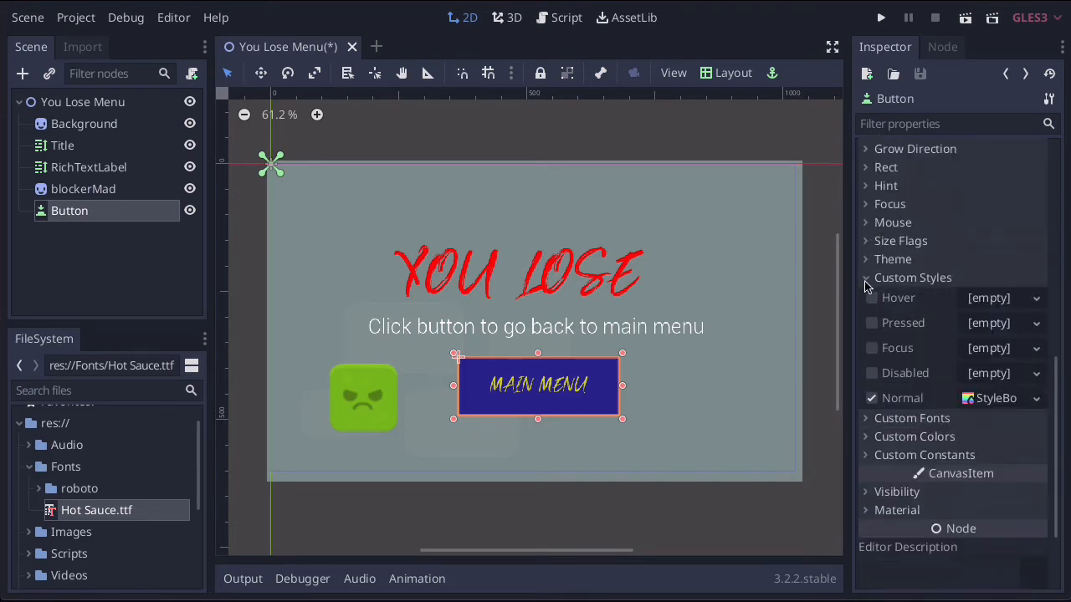
click(1037, 398)
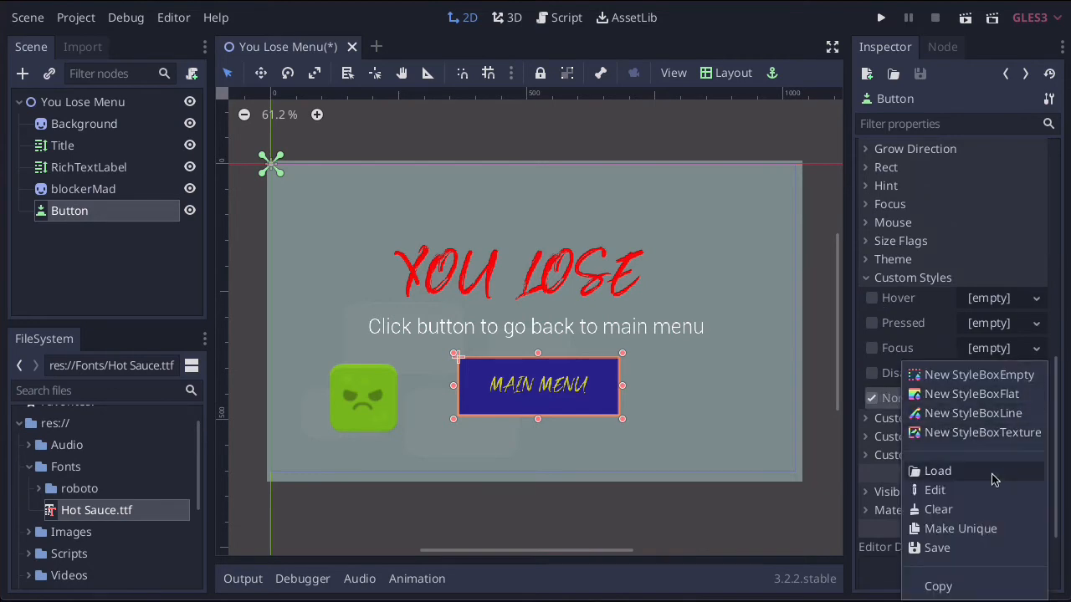
click(983, 500)
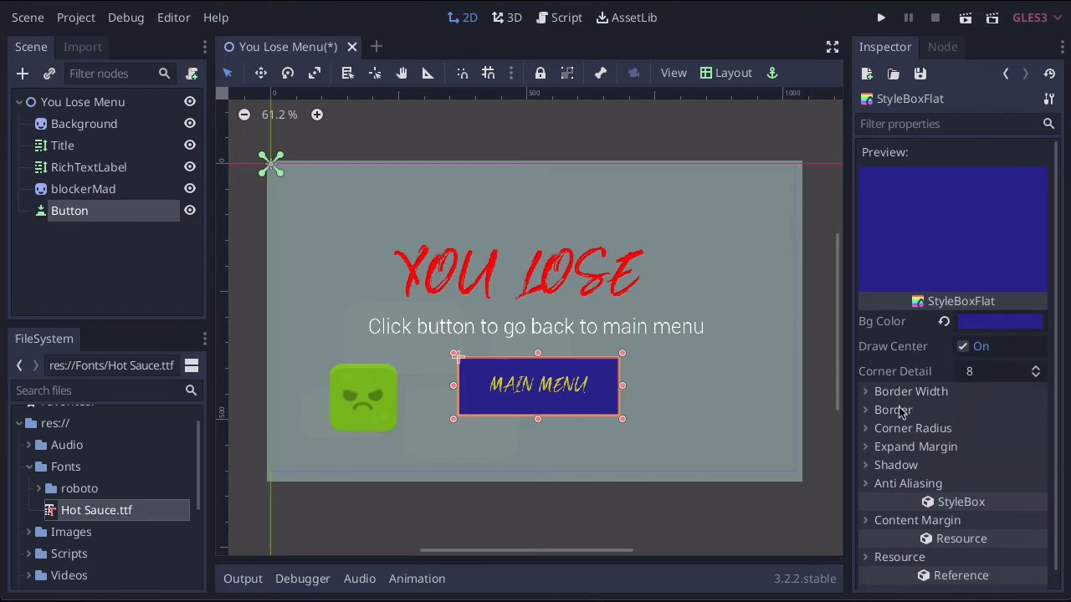
click(866, 432)
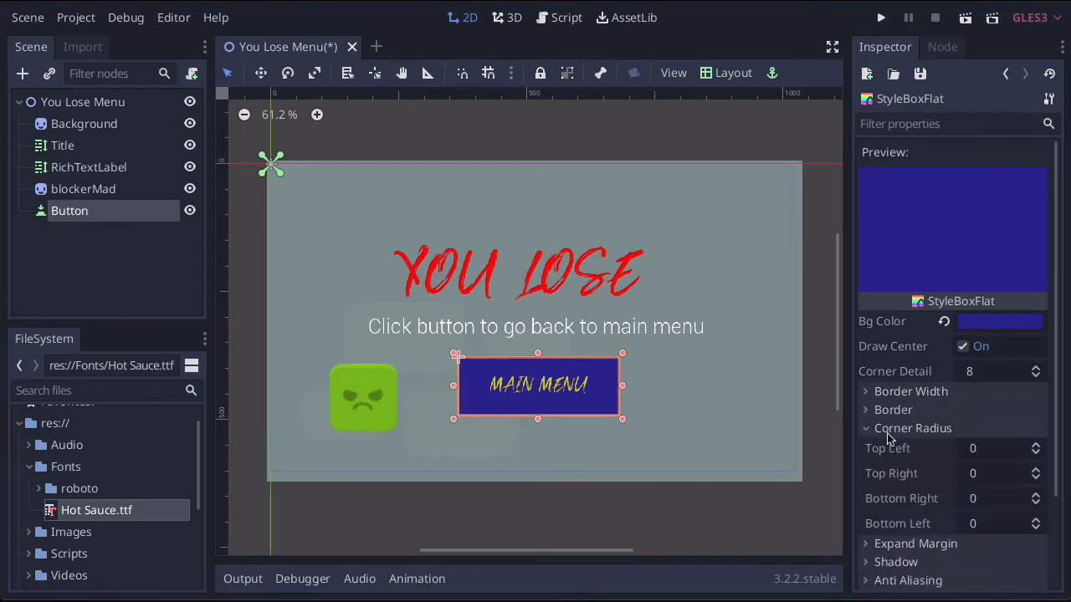
click(1036, 444)
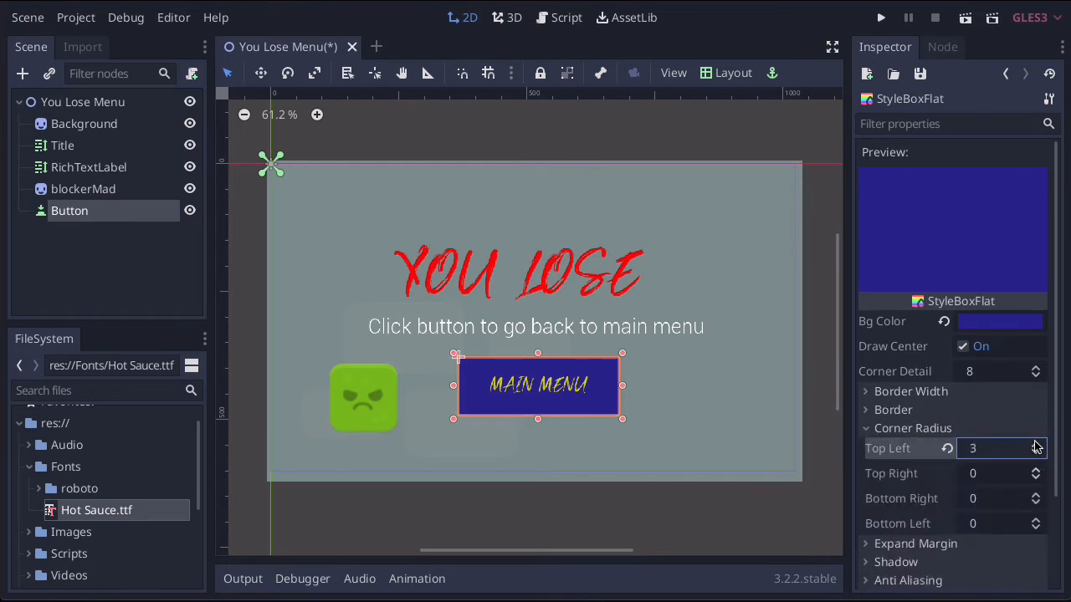
click(1036, 446)
click(1035, 446)
click(1035, 446)
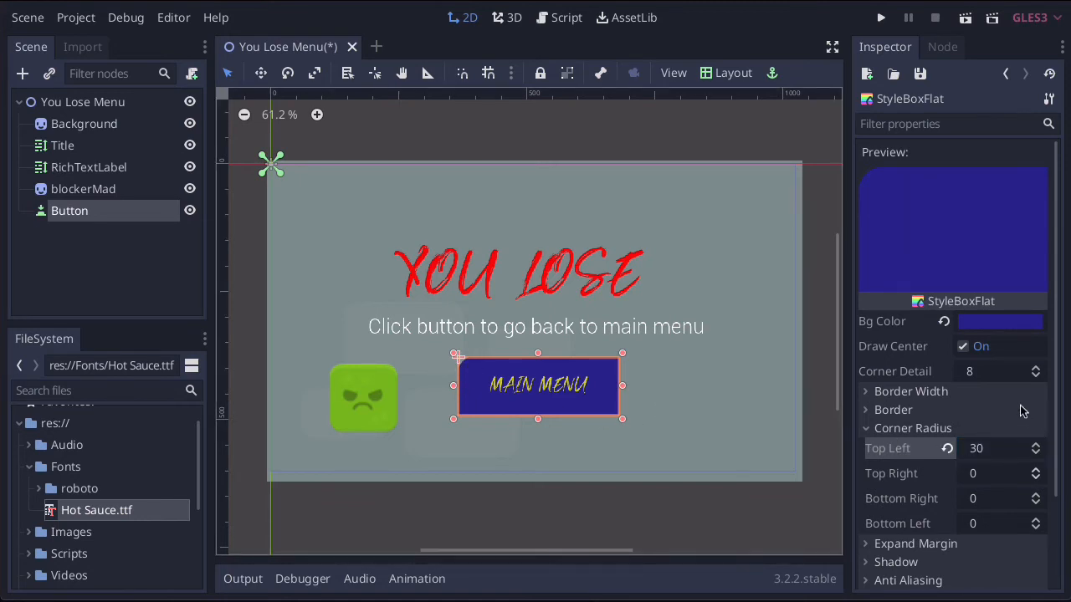
scroll(1021, 413, down, 3)
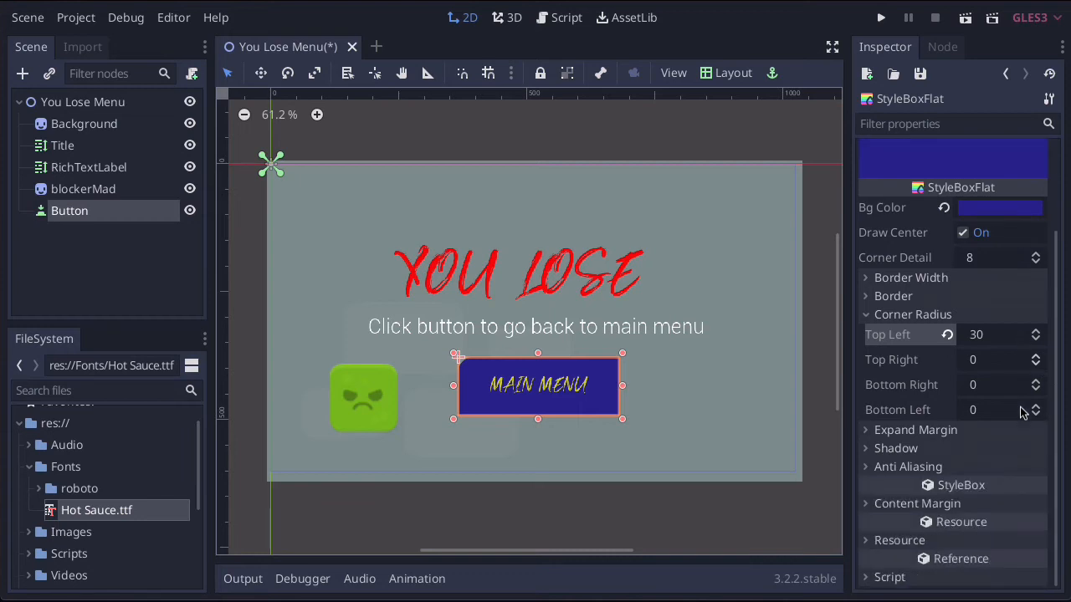
scroll(1020, 413, up, 3)
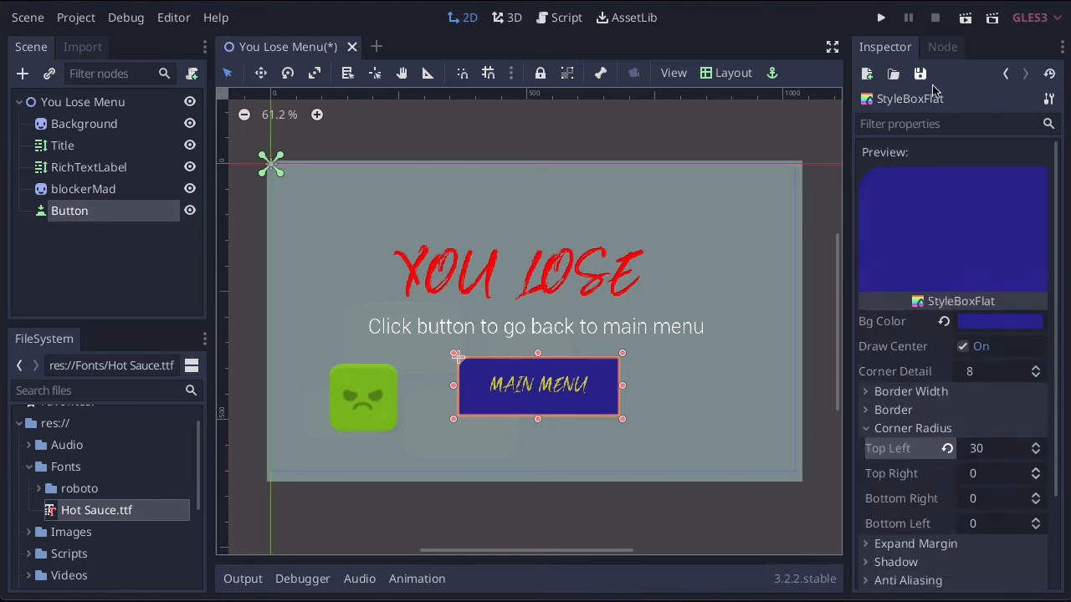
click(1005, 73)
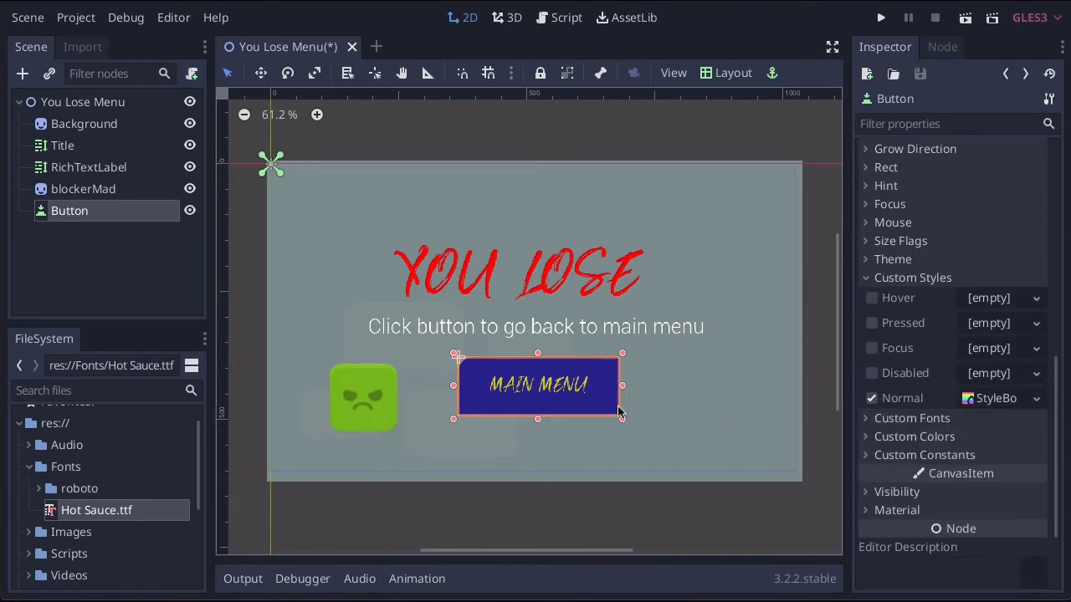
click(872, 298)
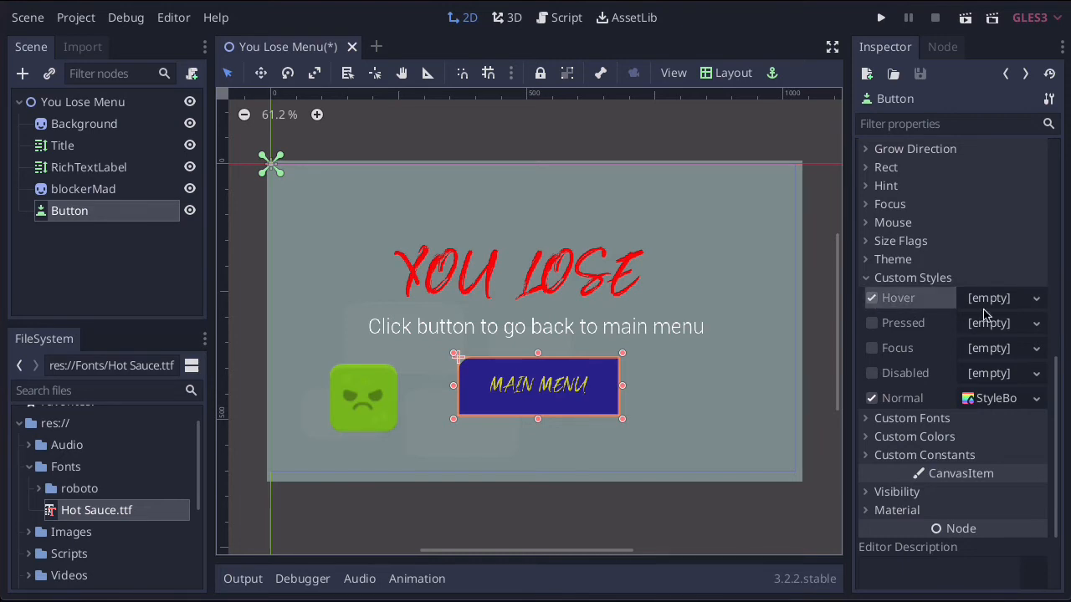
click(1036, 299)
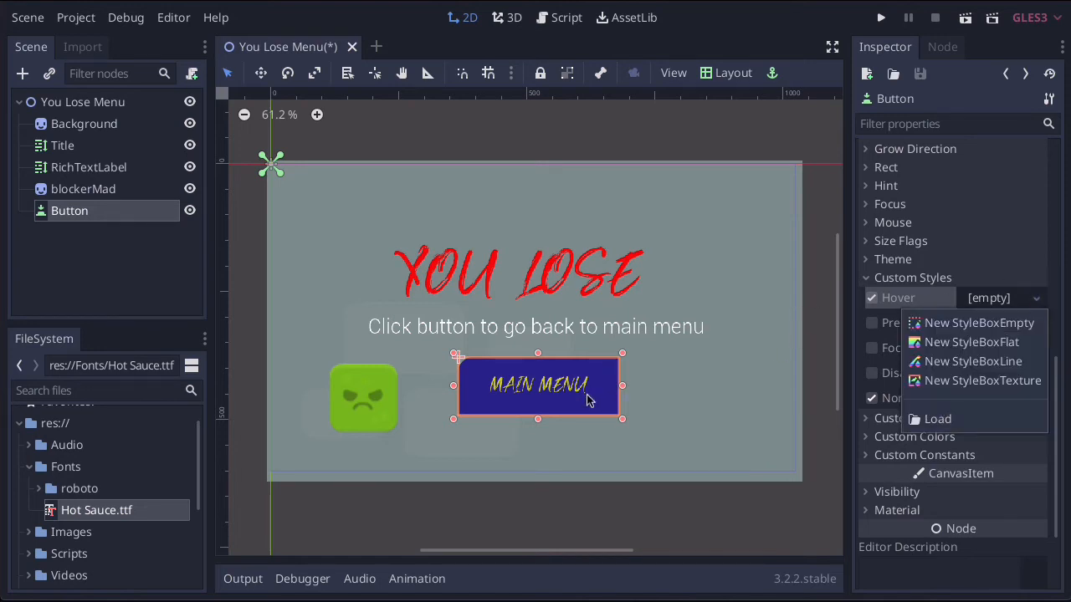
click(676, 401)
click(598, 389)
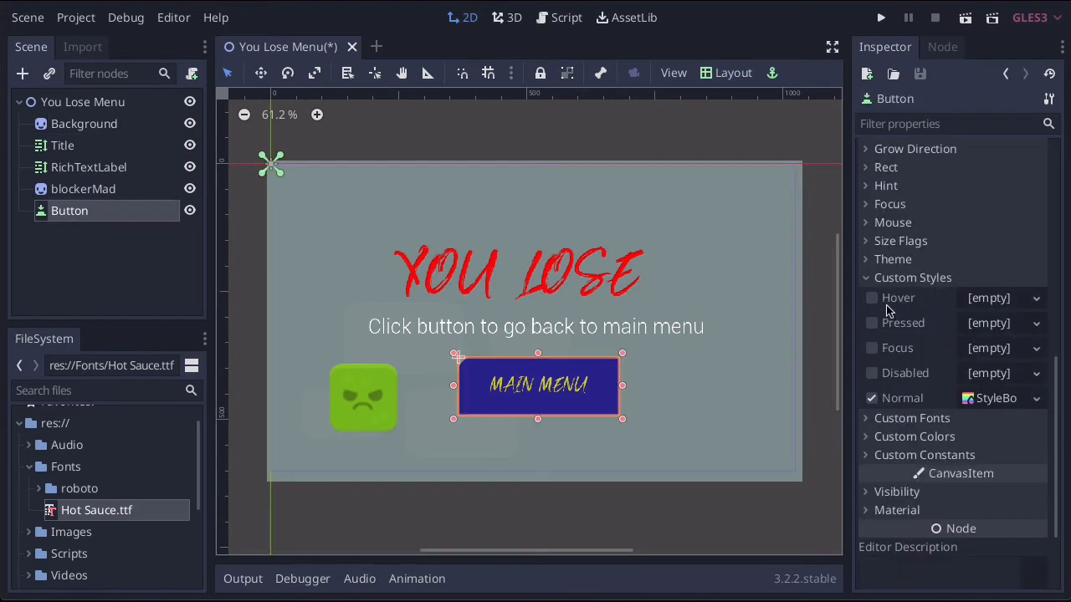
click(692, 395)
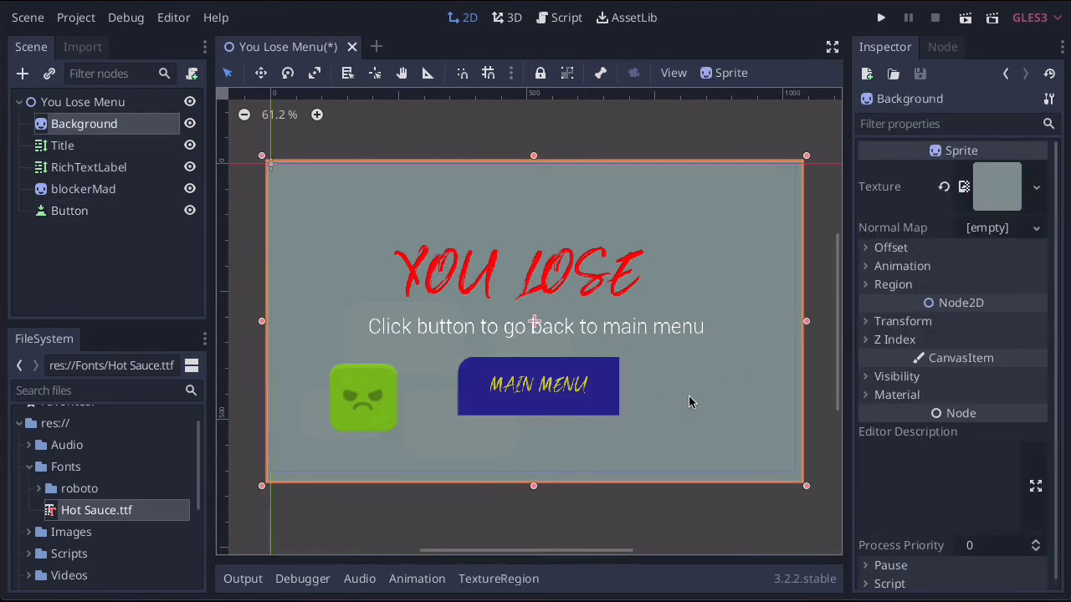
click(565, 392)
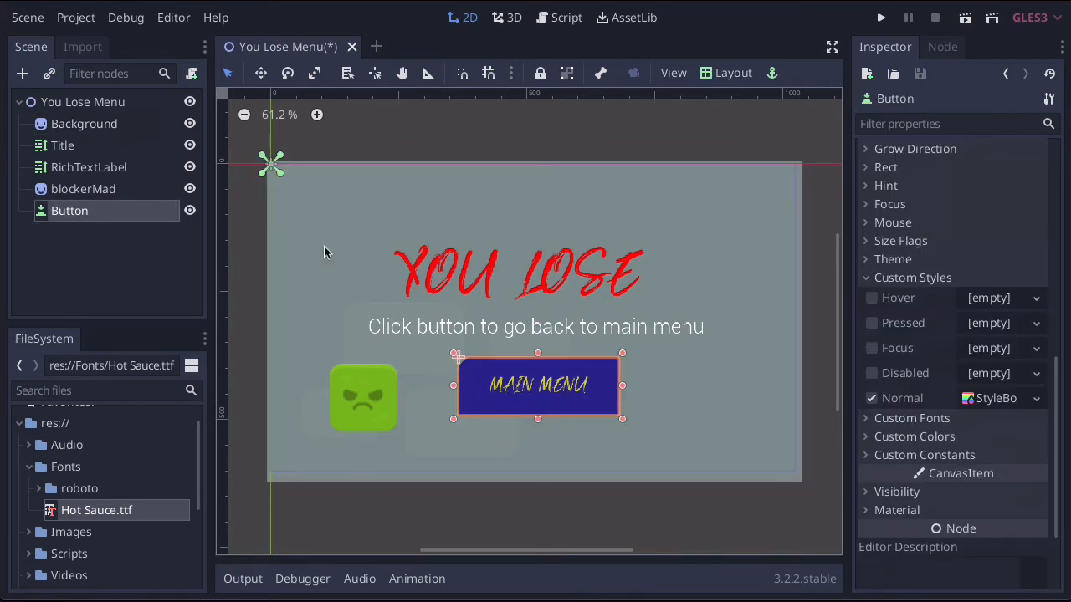
Attach a new GDScript named You Lose Menu.gd to the You Lose Menu root node, stored in the Scripts folder
click(94, 107)
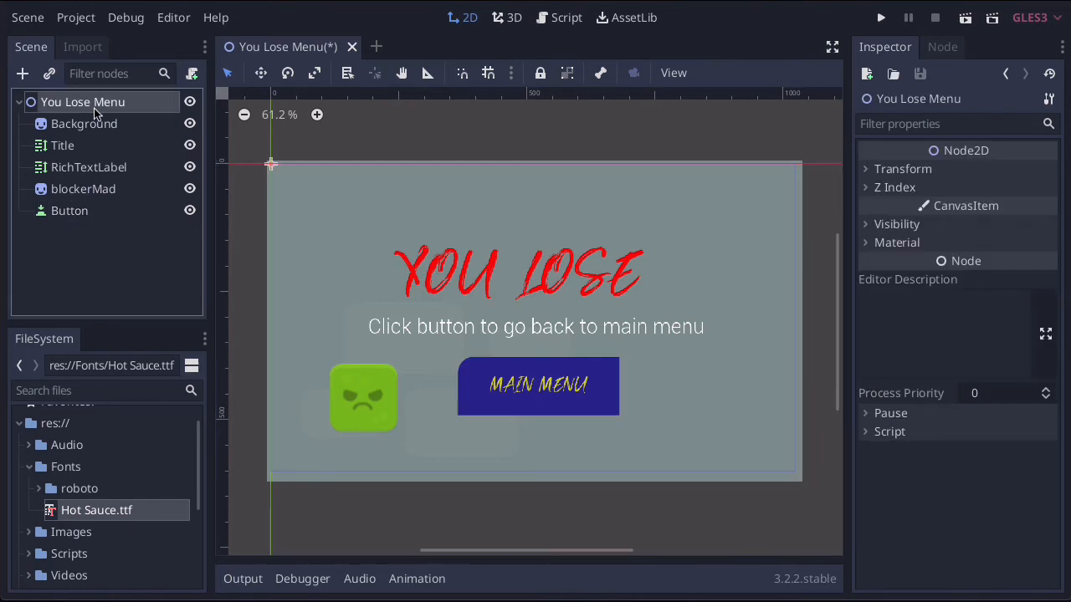
click(192, 74)
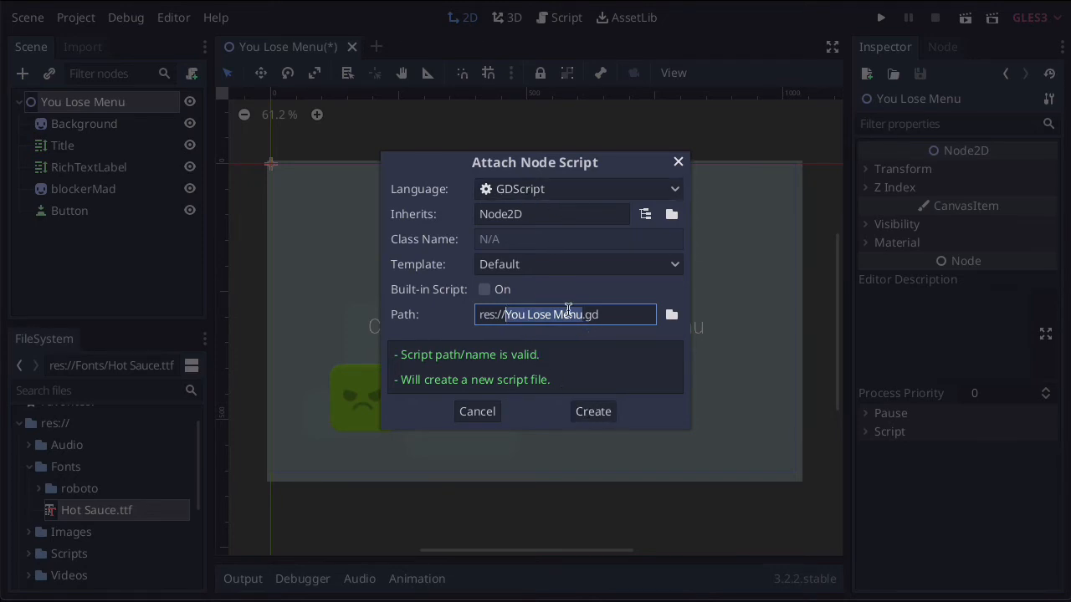
click(671, 314)
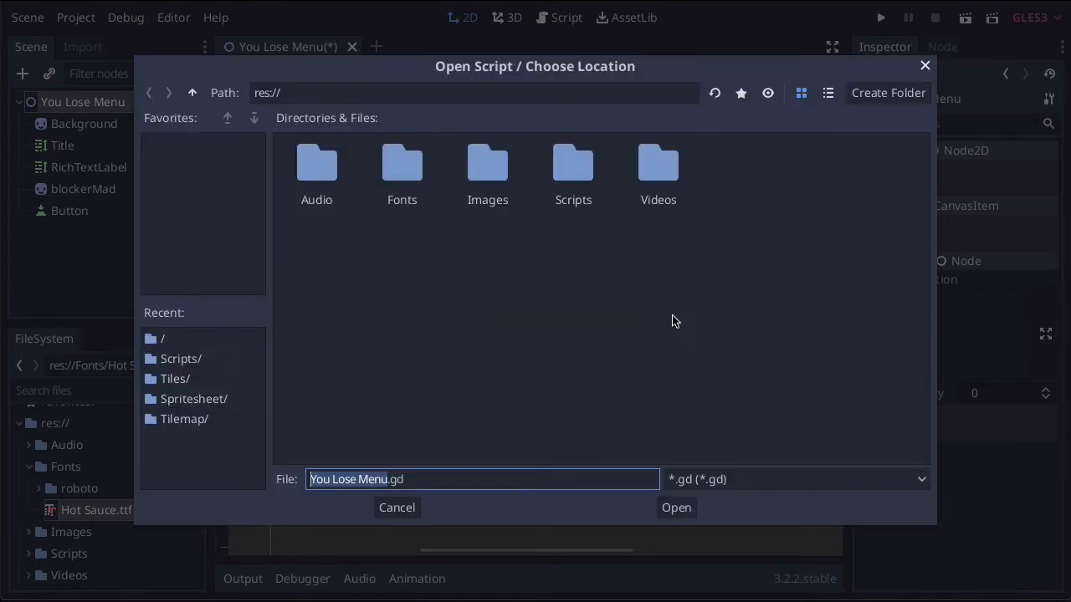
double_click(576, 175)
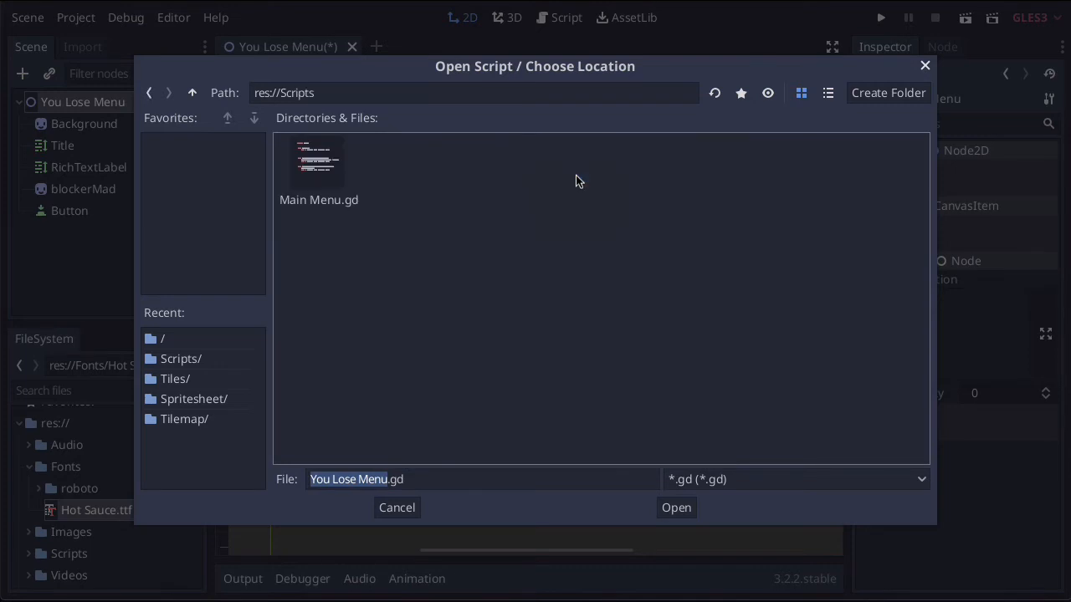
click(674, 508)
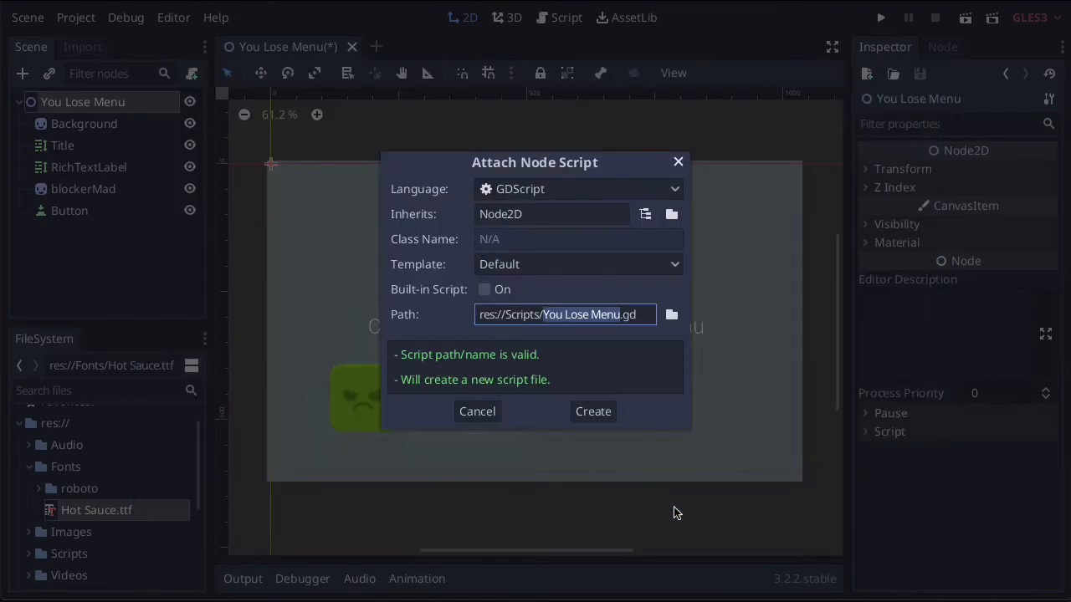
click(589, 411)
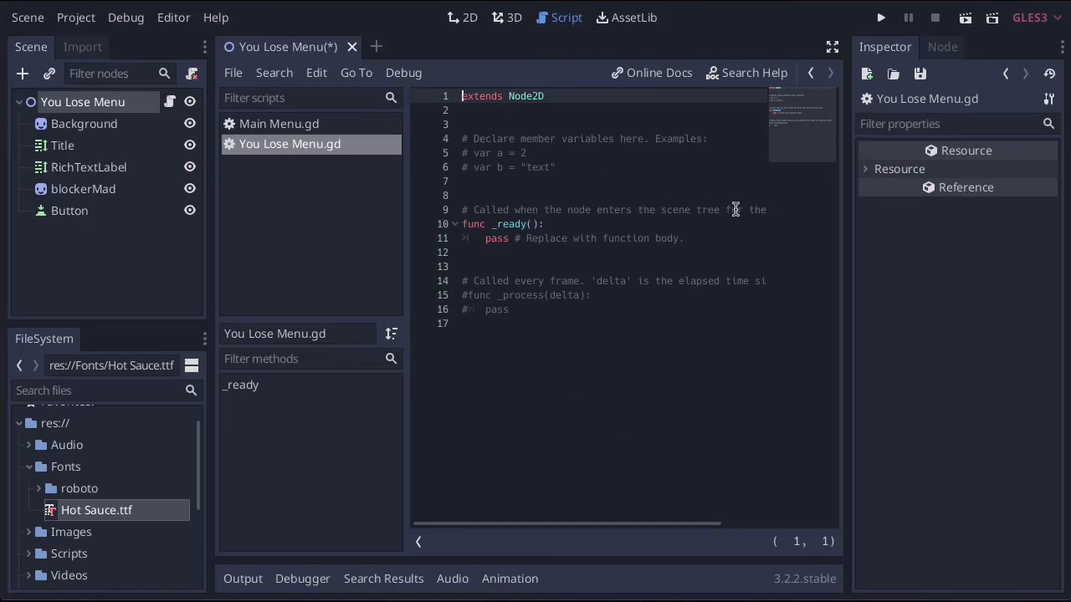
Delete the template comments above _ready and the commented-out _process block from the You Lose Menu script
drag(760, 210, 454, 145)
key(BackSpace)
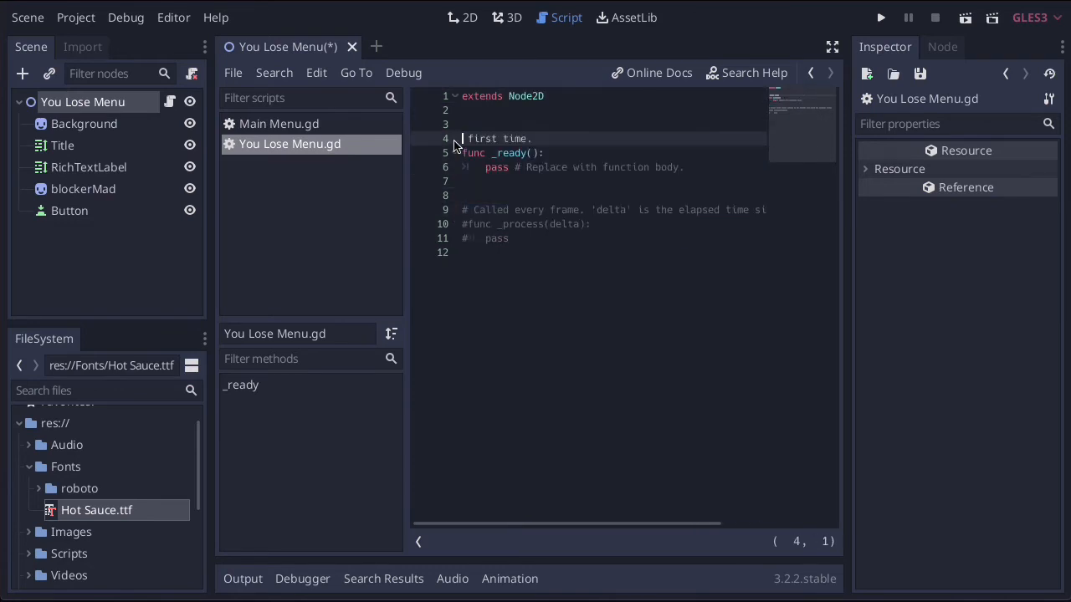
click(465, 214)
drag(465, 214, 521, 249)
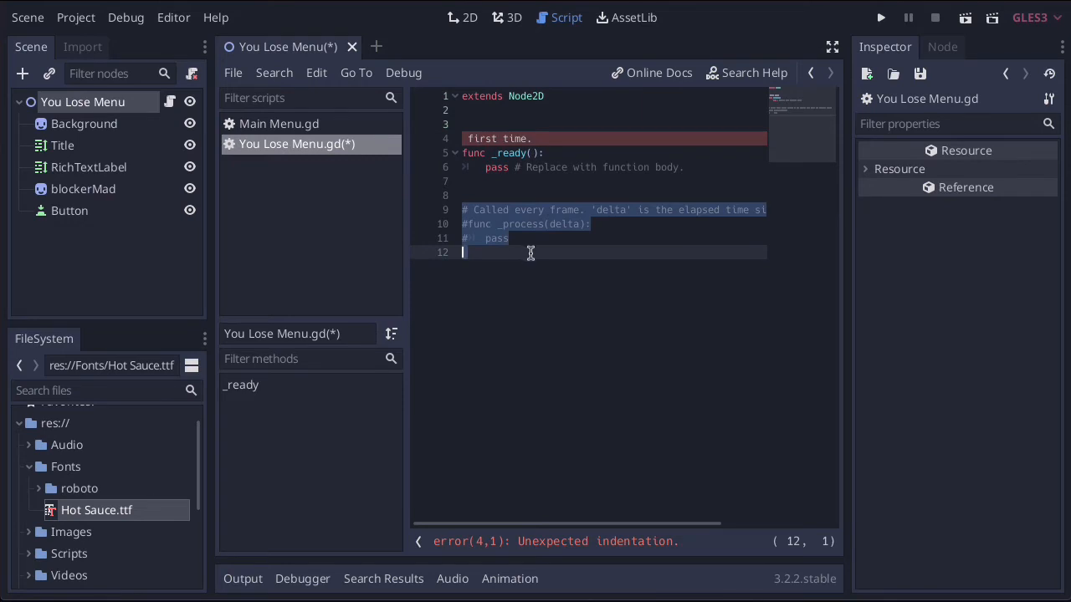
key(BackSpace)
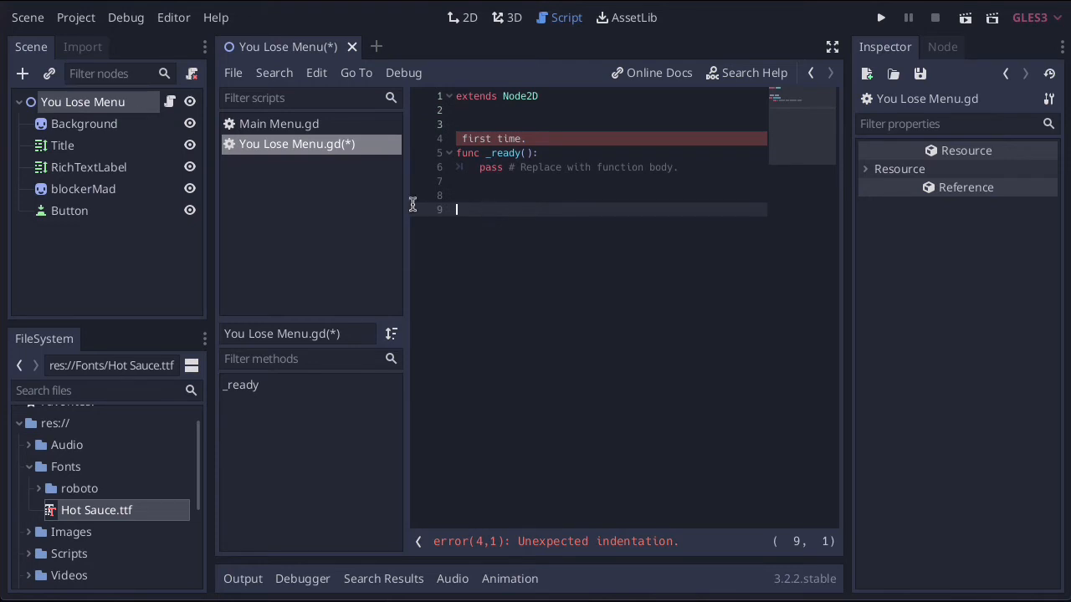
Connect the Button's mouse_entered signal to the You Lose Menu node with the receiver method _on_Button_mouse_entered
click(71, 216)
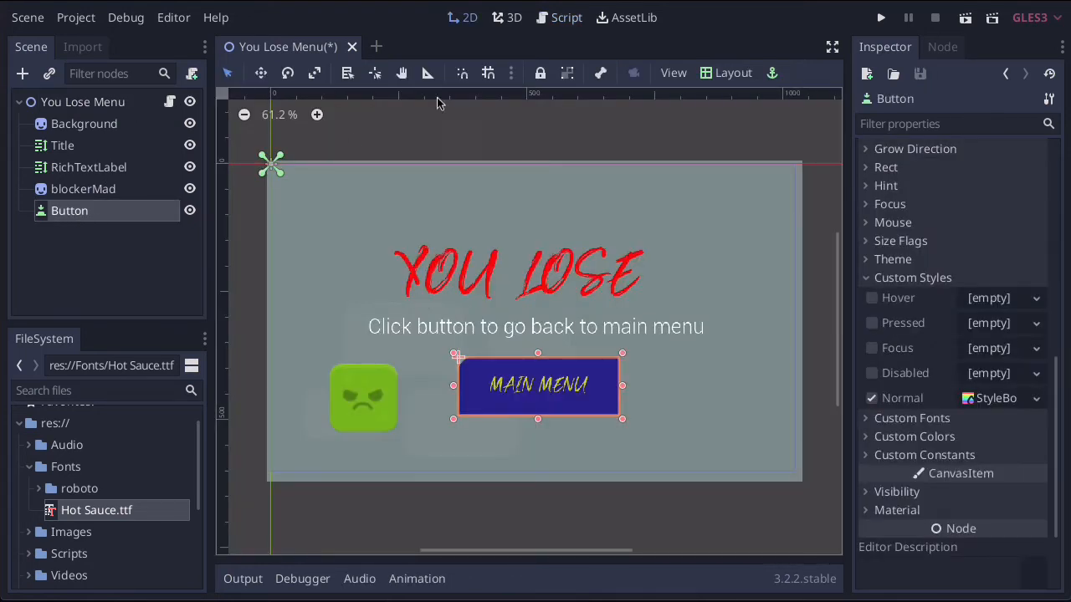
click(944, 51)
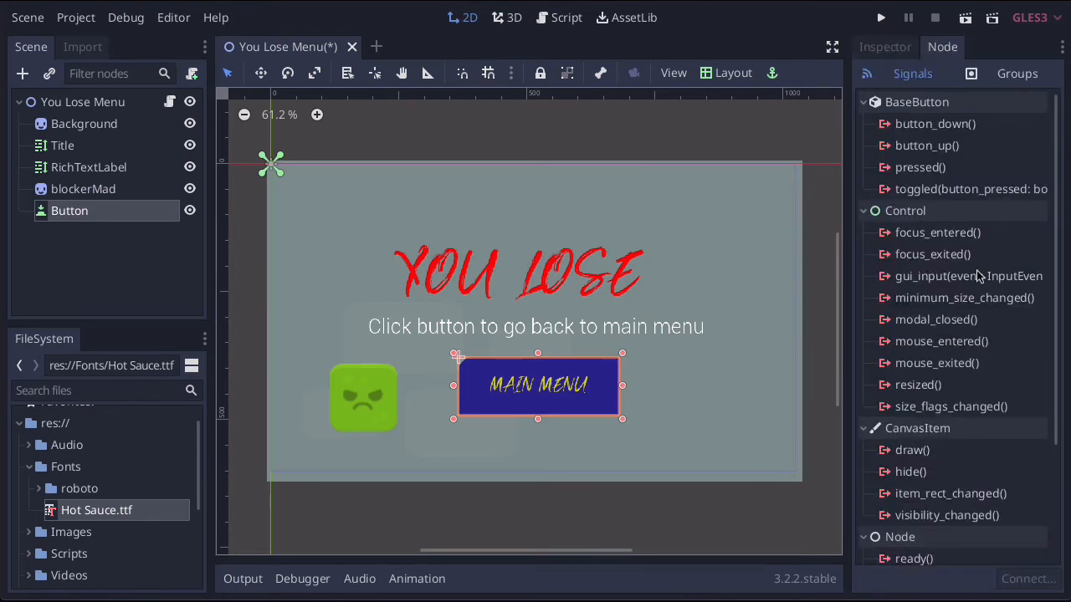
click(921, 343)
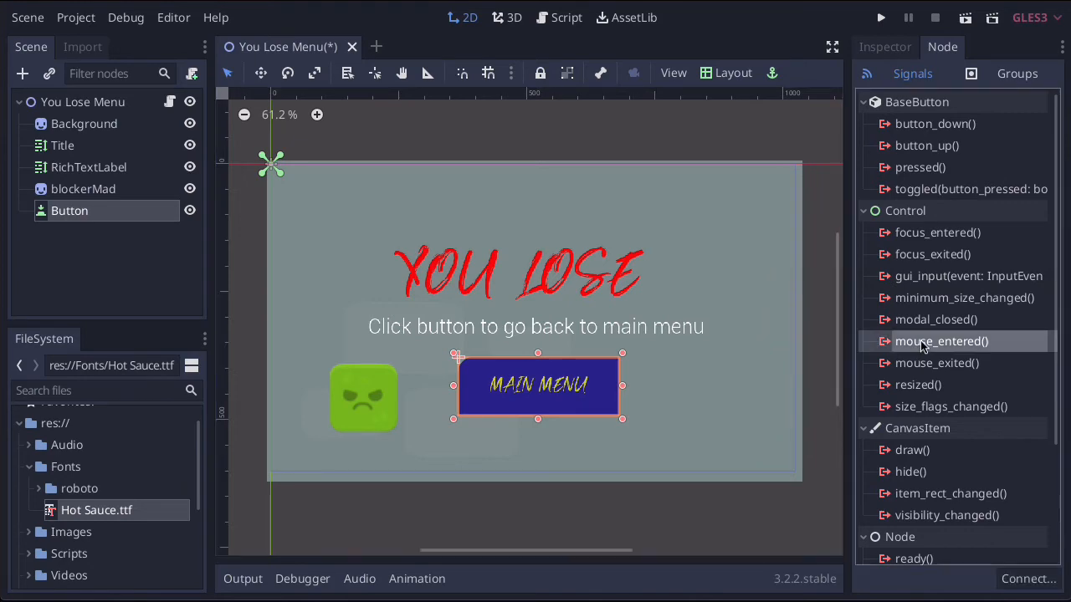
click(1029, 579)
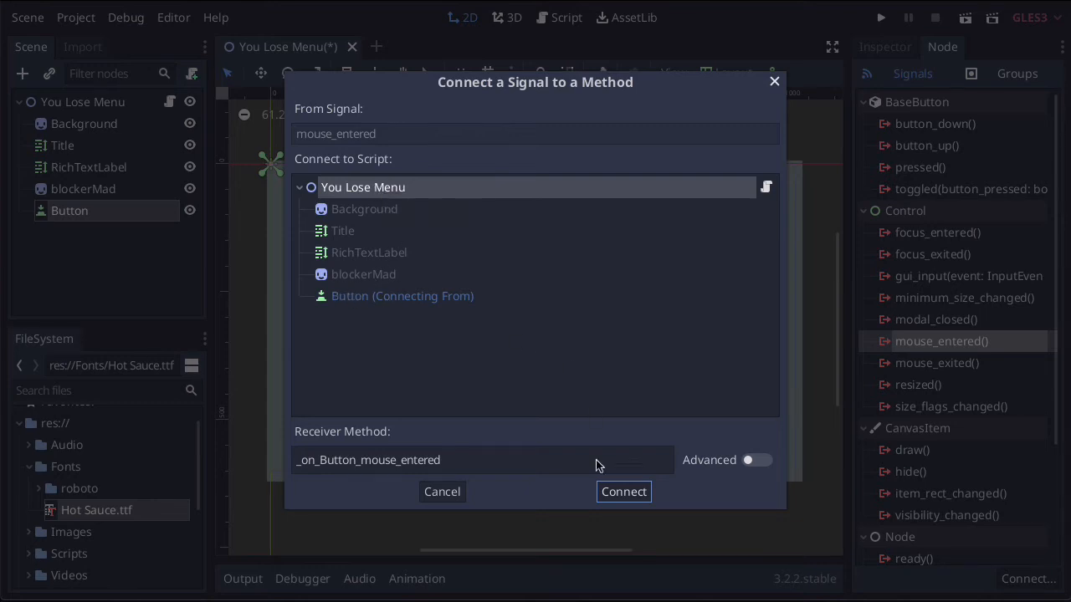
click(624, 492)
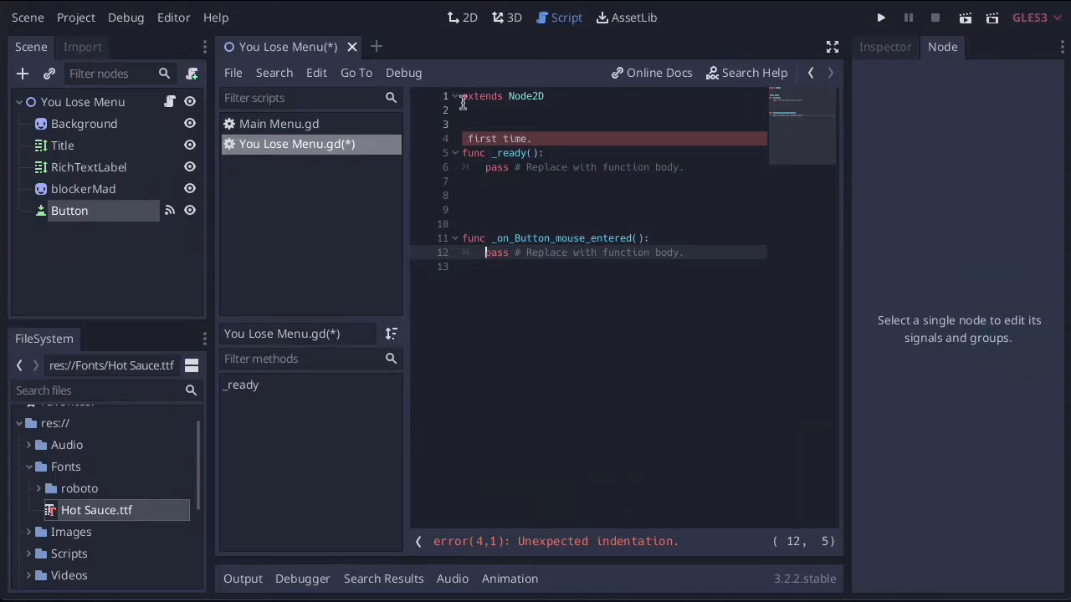
click(463, 18)
click(559, 20)
Begin a get_t statement on a new line in _on_Button_mouse_entered and delete the leftover "first time." line above _ready
click(661, 239)
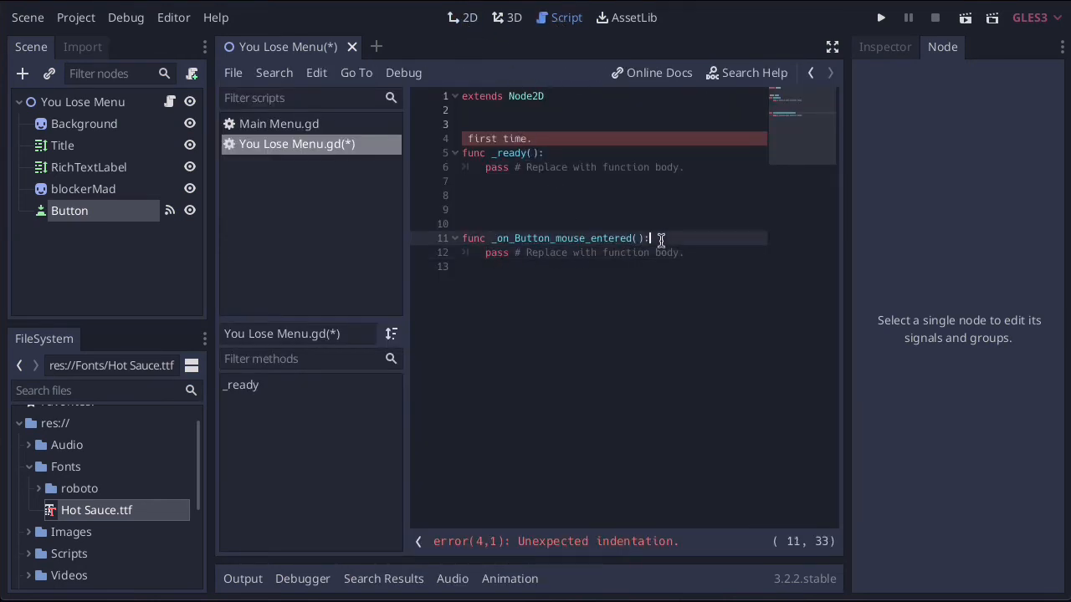
key(Return)
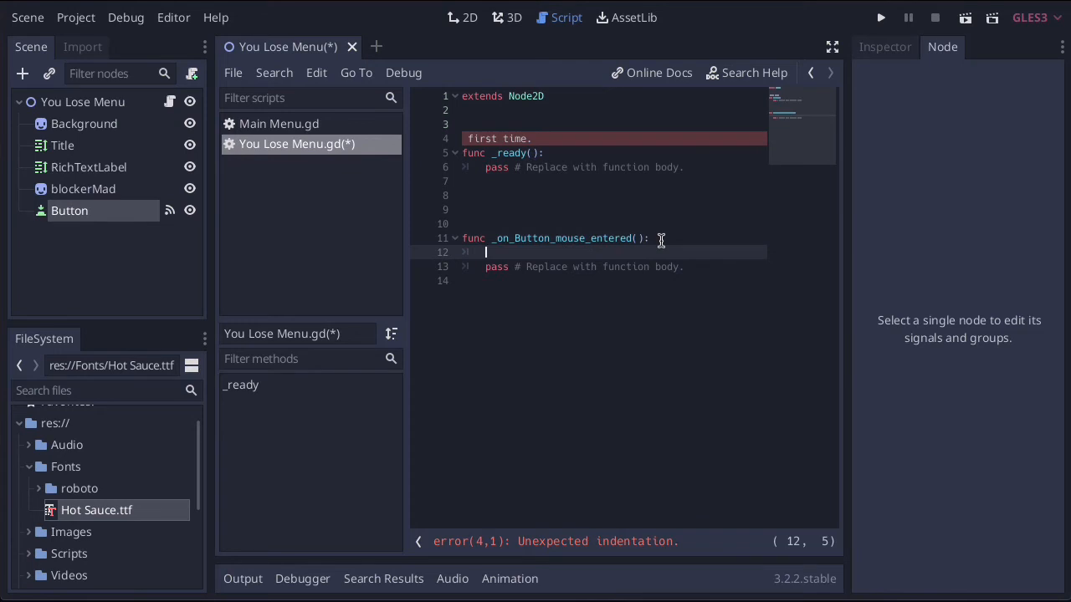
text(get_t)
drag(544, 139, 465, 139)
key(BackSpace)
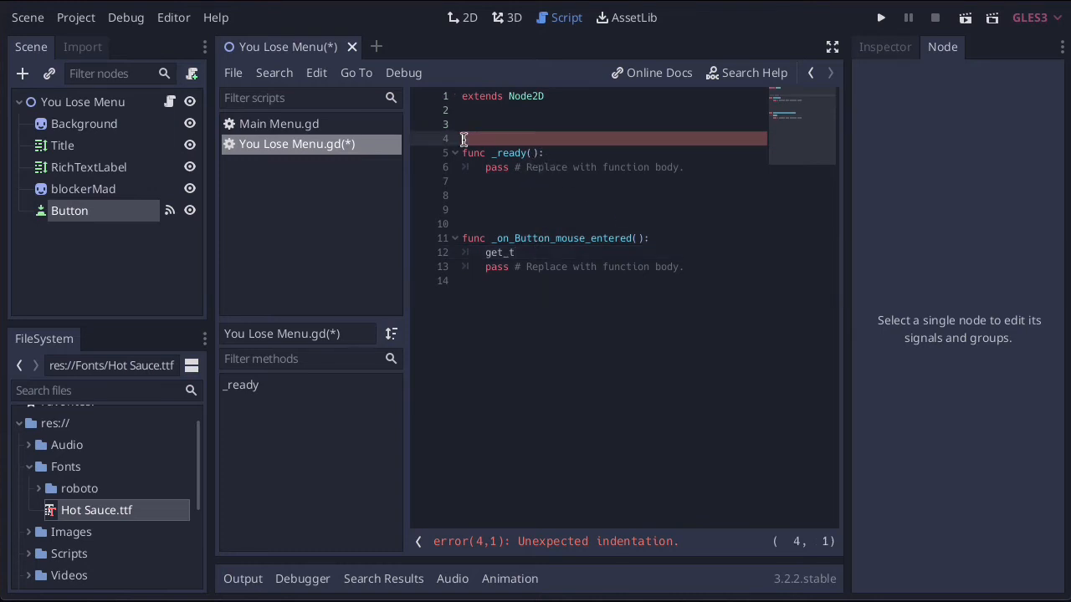
key(BackSpace)
Complete the statement in _on_Button_mouse_entered as get_tree().change_scene("") with an empty scene path
click(528, 241)
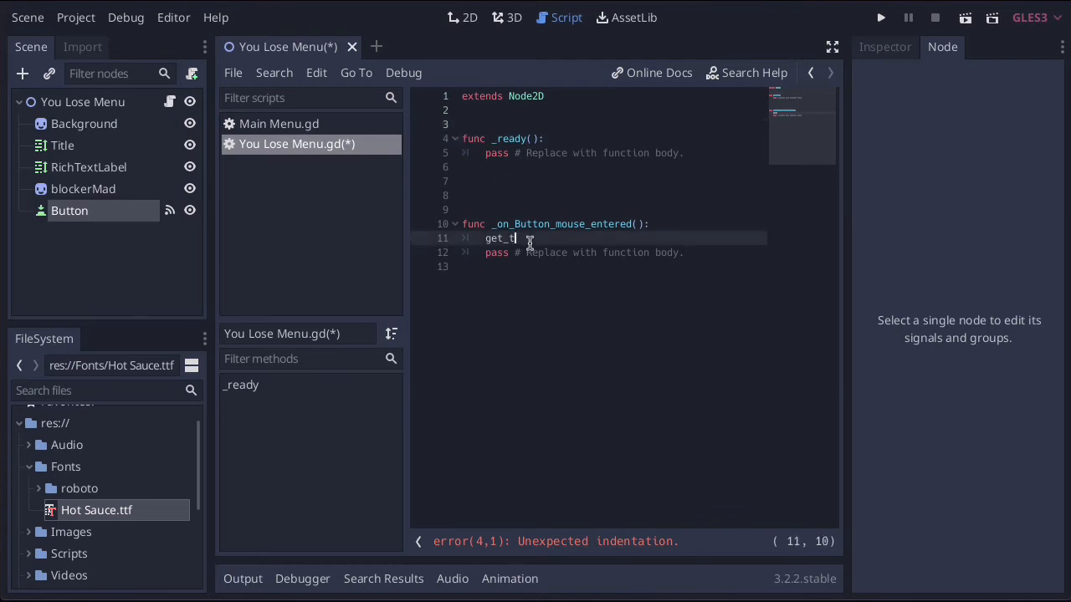
key(BackSpace)
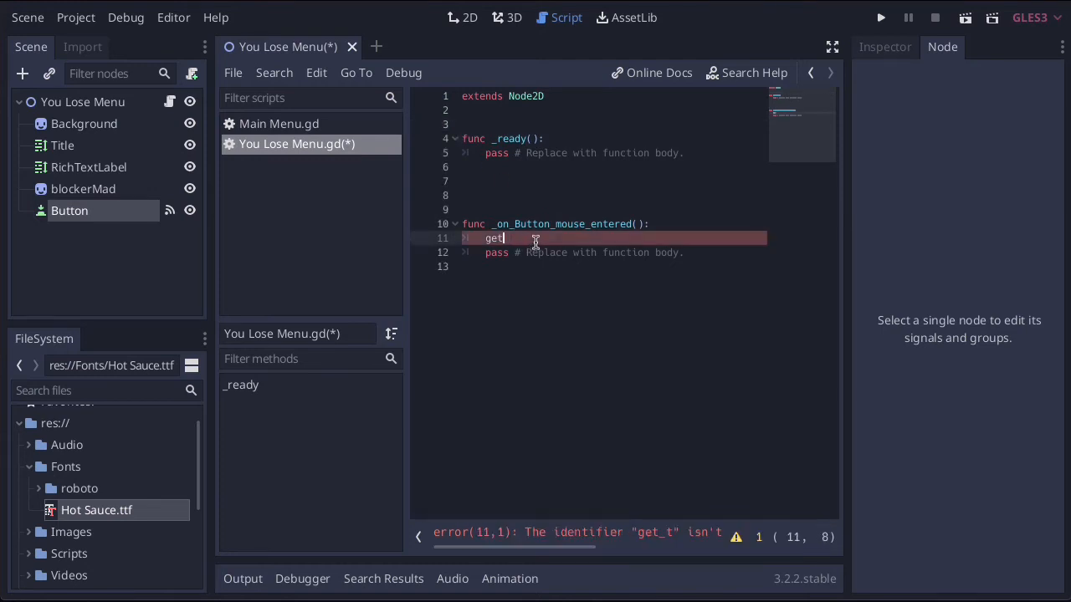
text(_)
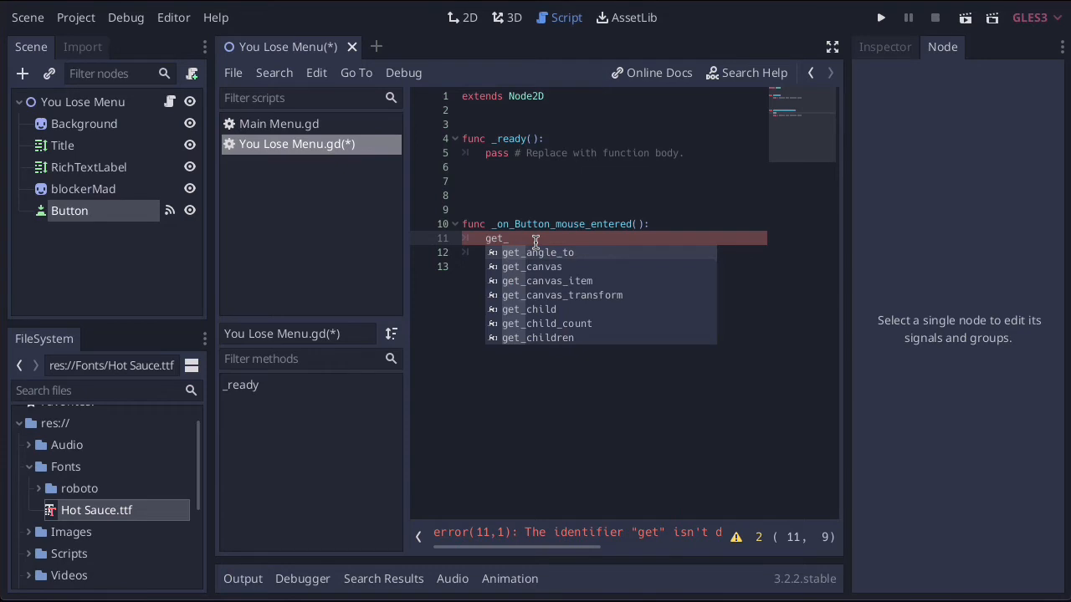
text(tr)
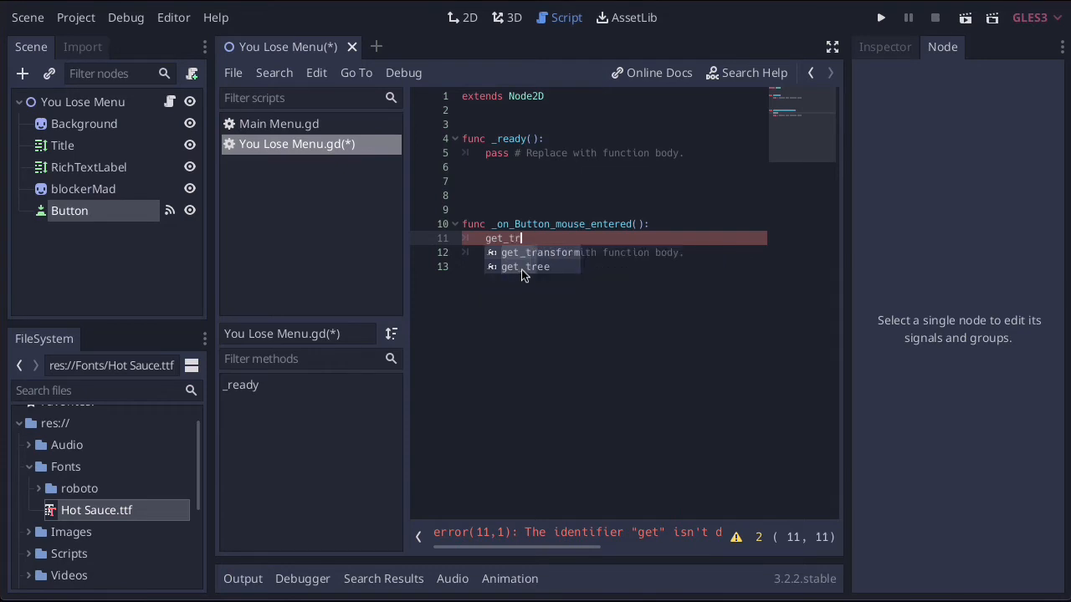
double_click(521, 267)
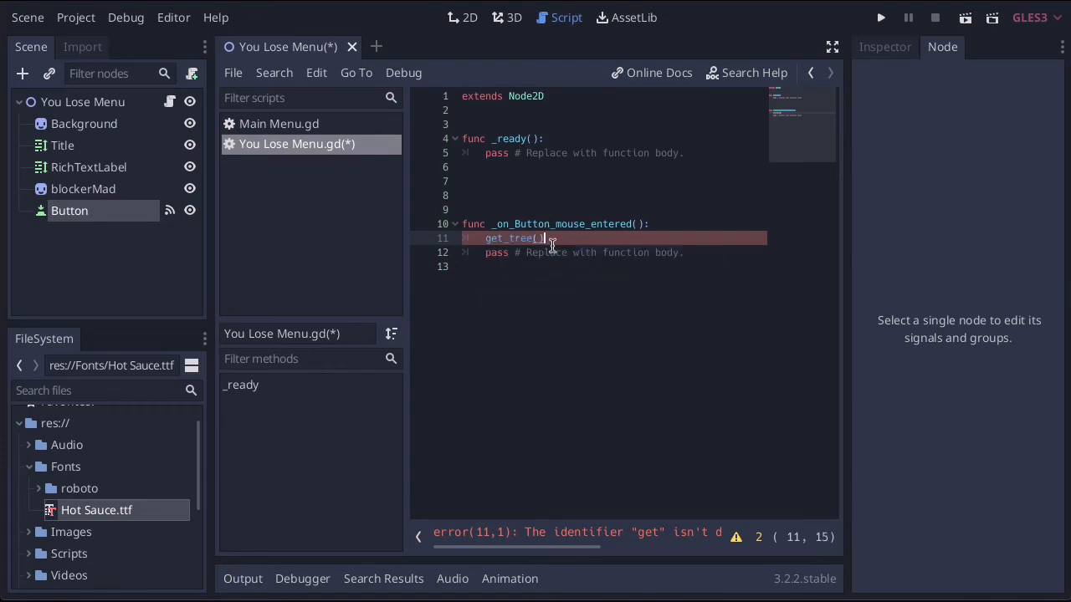
text(.)
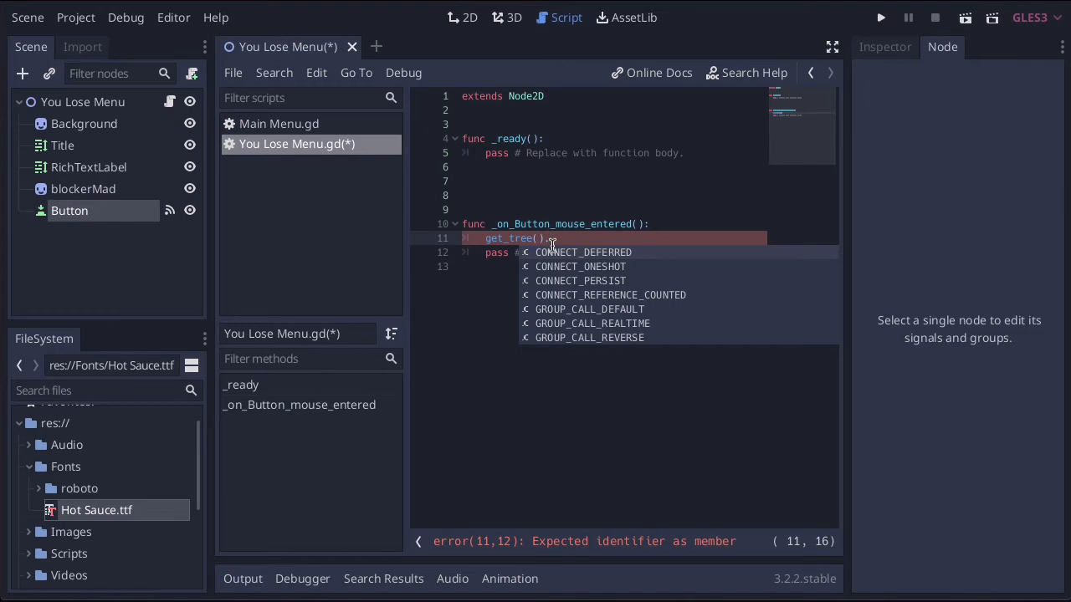
text(ch)
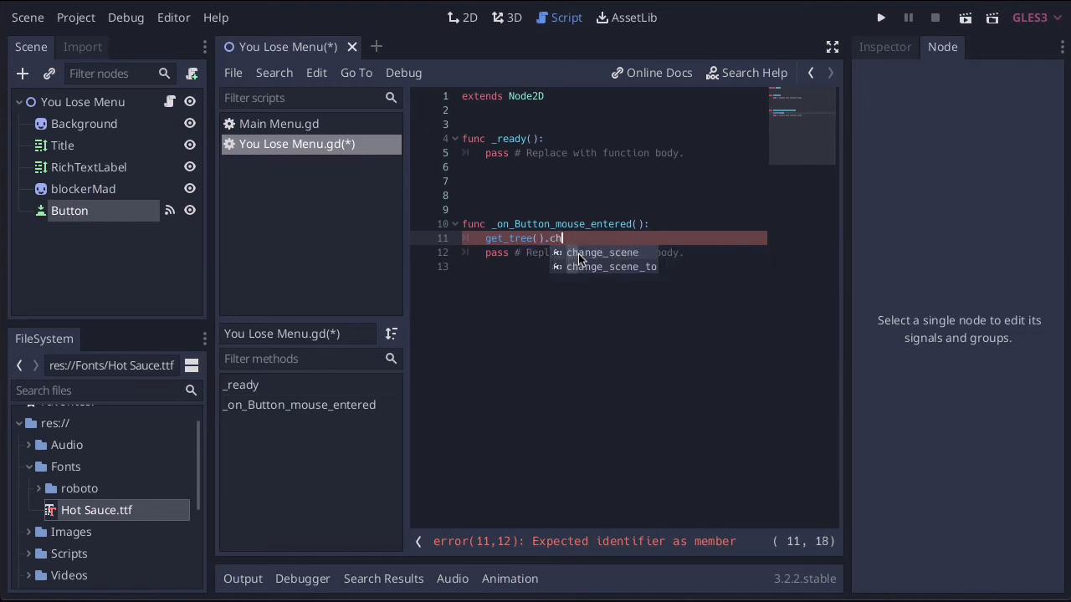
key(Return)
text(")
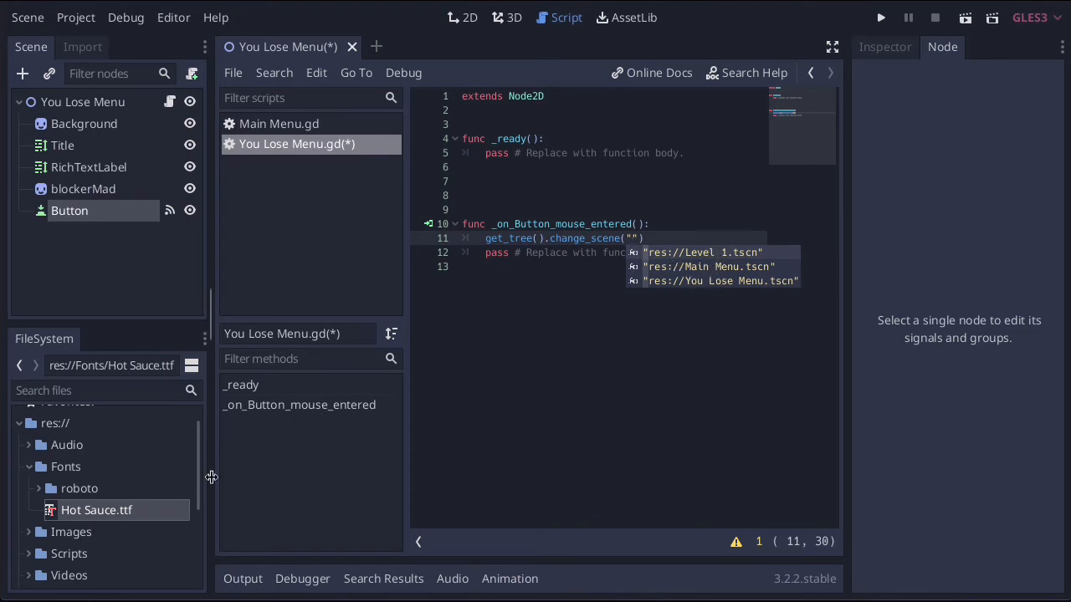
Copy the path of Main Menu.tscn and paste it between the quotes of change_scene, giving "res://Main Menu.tscn"
scroll(116, 508, down, 5)
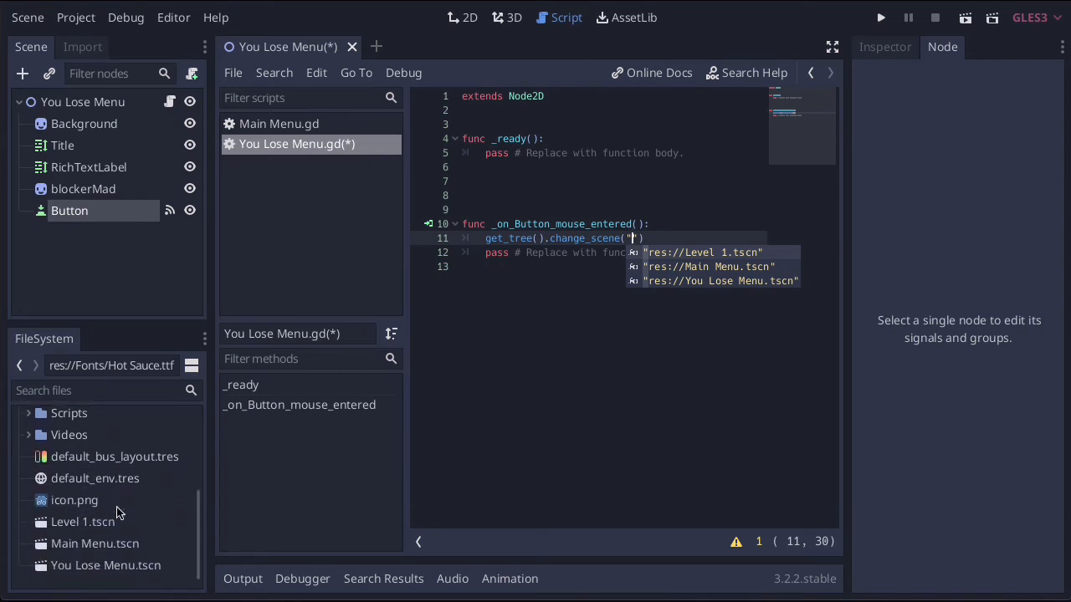
right_click(74, 543)
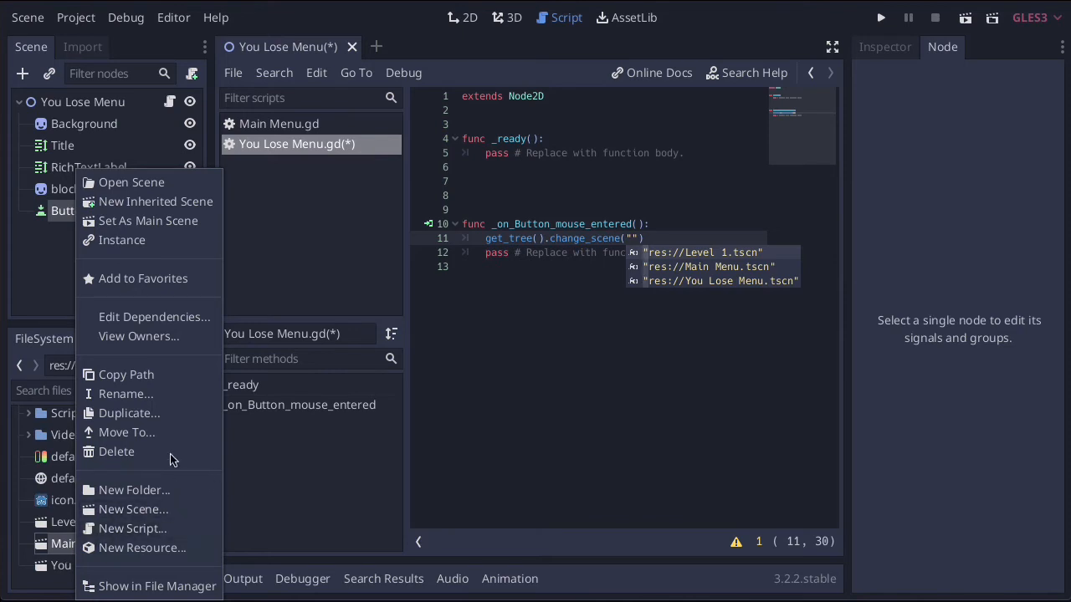
click(138, 378)
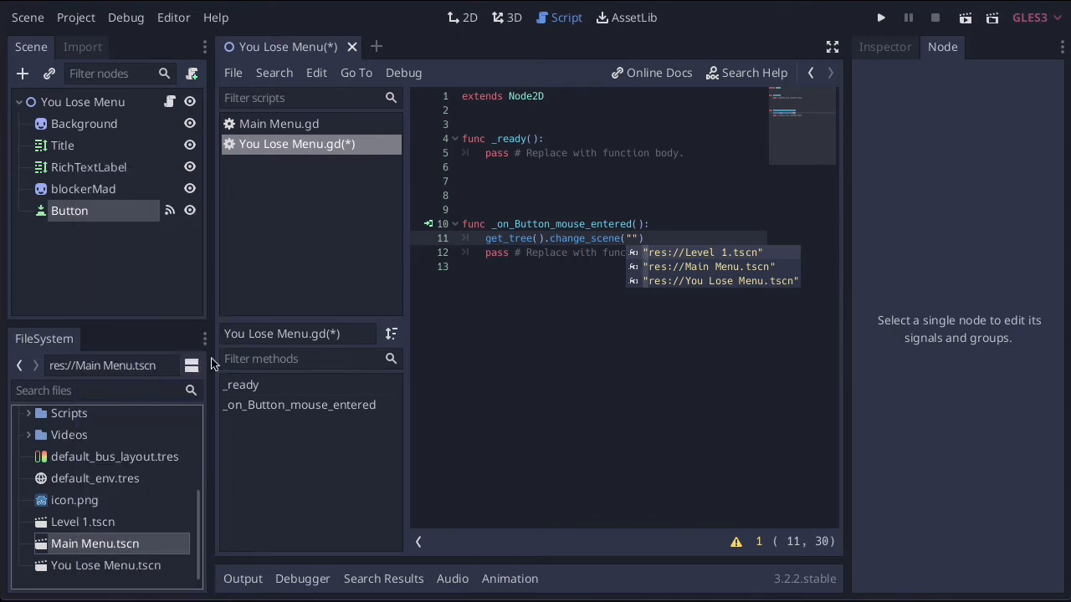
click(631, 239)
right_click(632, 239)
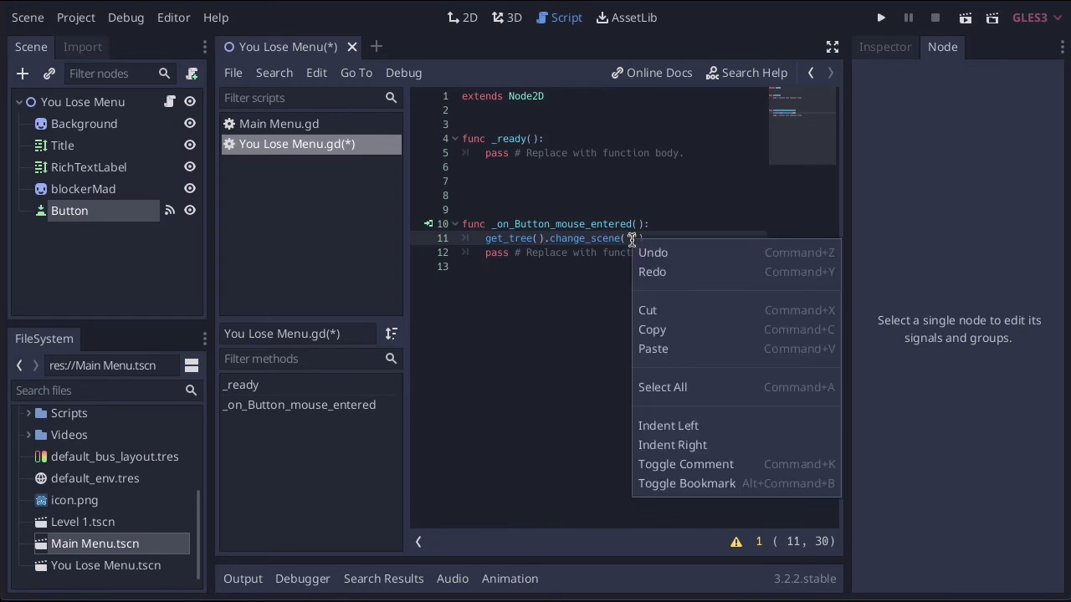
click(661, 349)
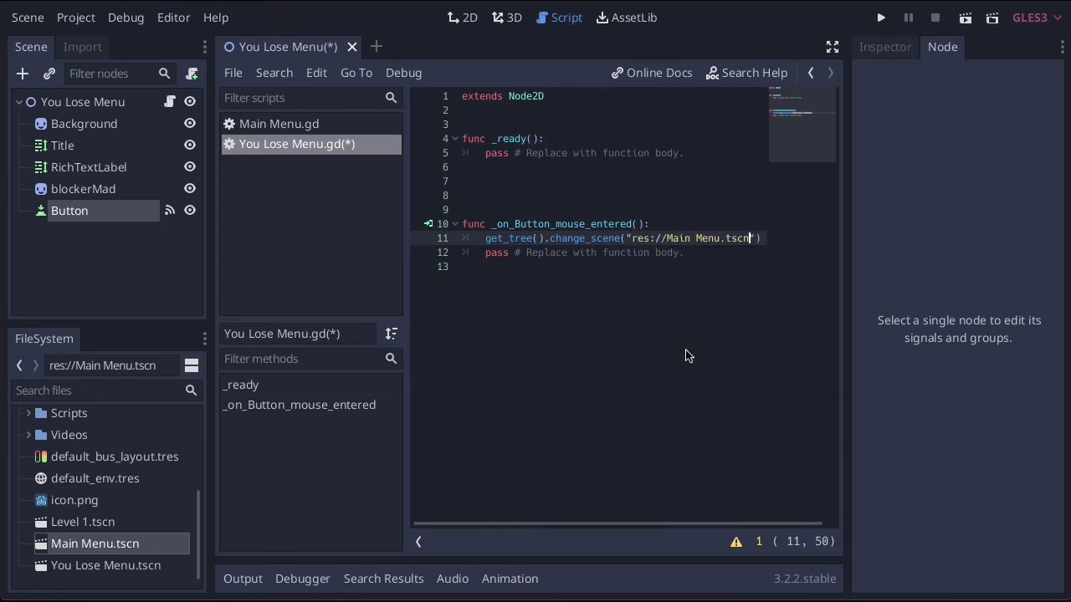
click(674, 292)
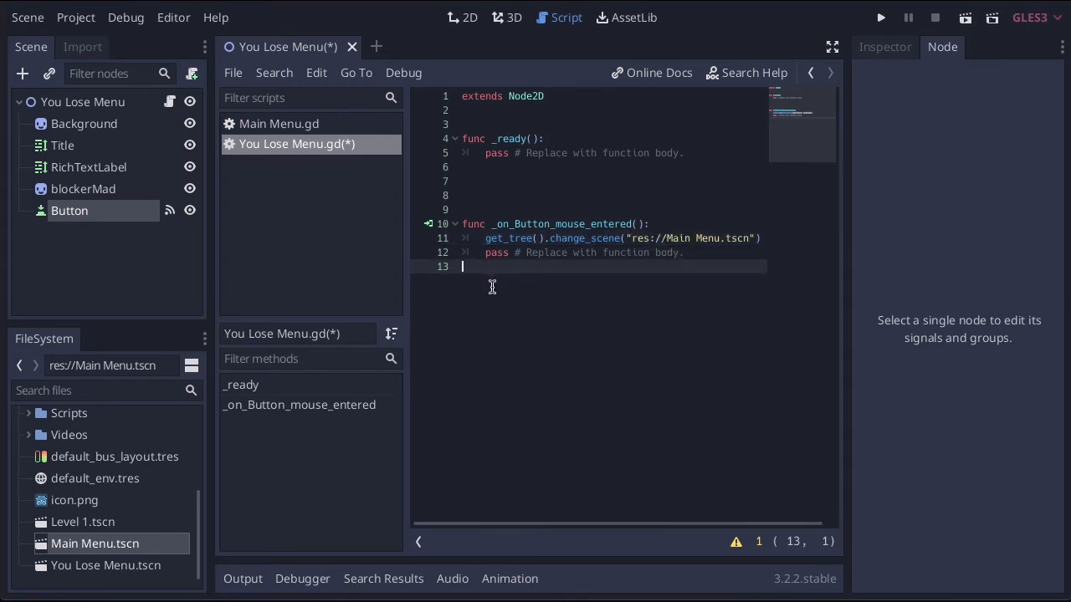
Save all scenes and return to the 2D view of the You Lose Menu scene
click(25, 18)
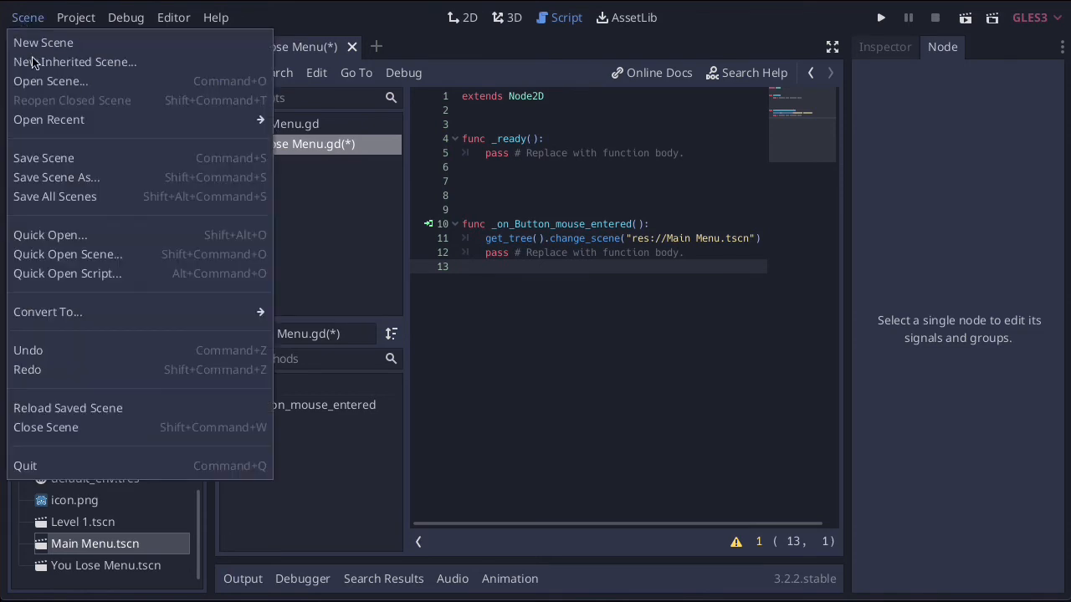
click(69, 197)
click(466, 18)
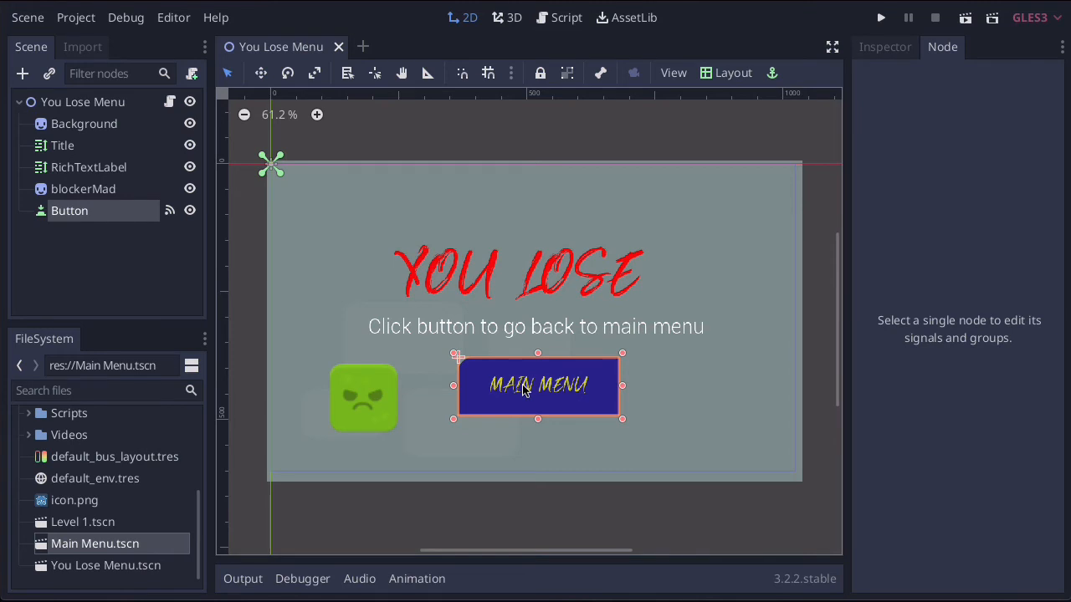
Run the current You Lose Menu scene and test its MAIN MENU button in the game window
click(964, 20)
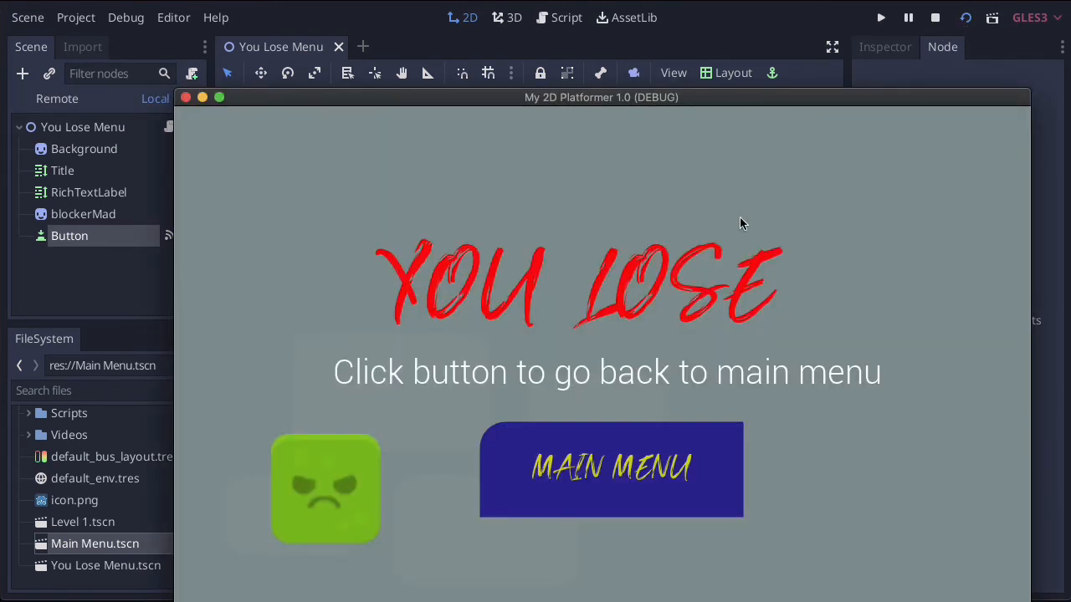
click(630, 456)
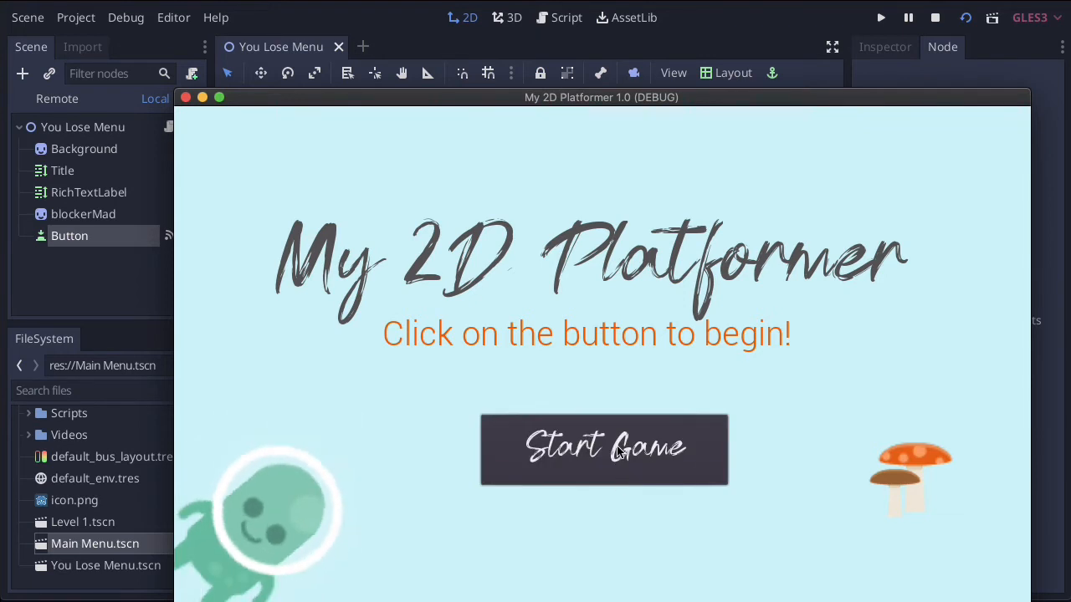
Close the running game and add two blank lines at the end of the You Lose Menu.gd script
click(185, 98)
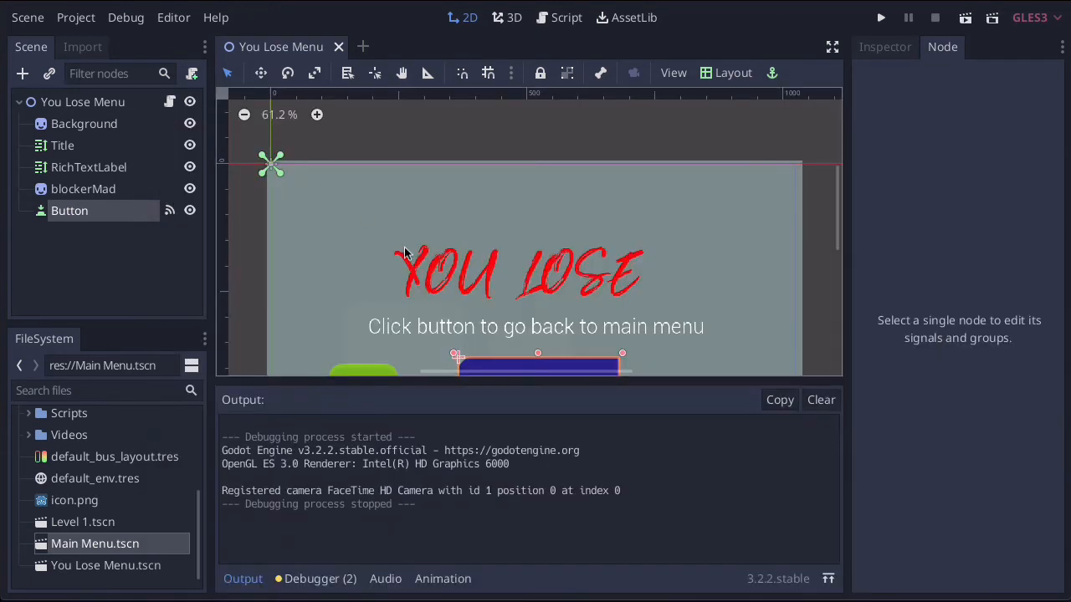
scroll(404, 253, down, 3)
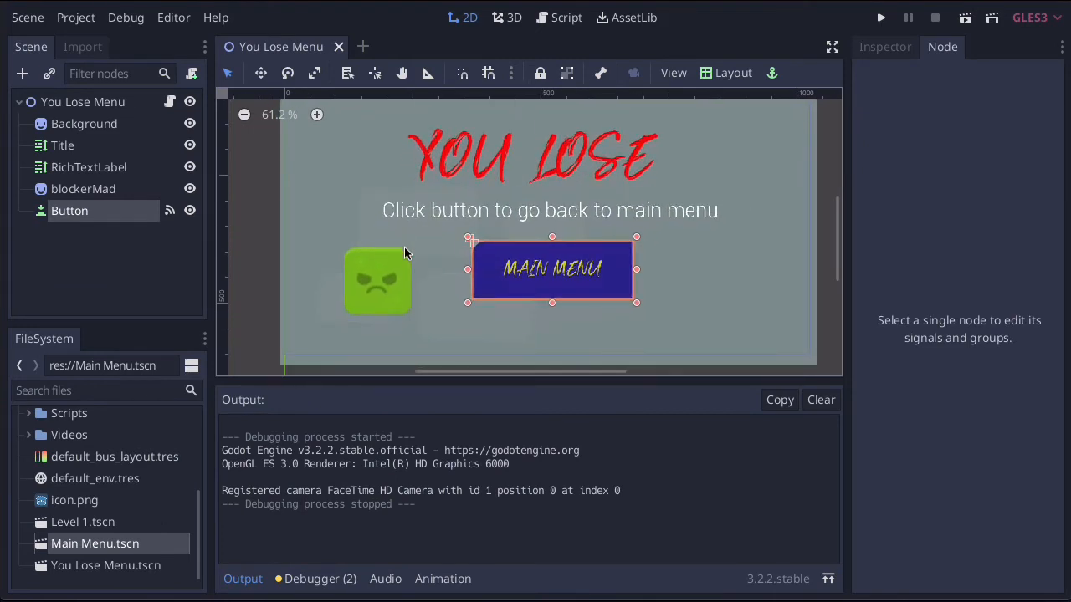
click(565, 18)
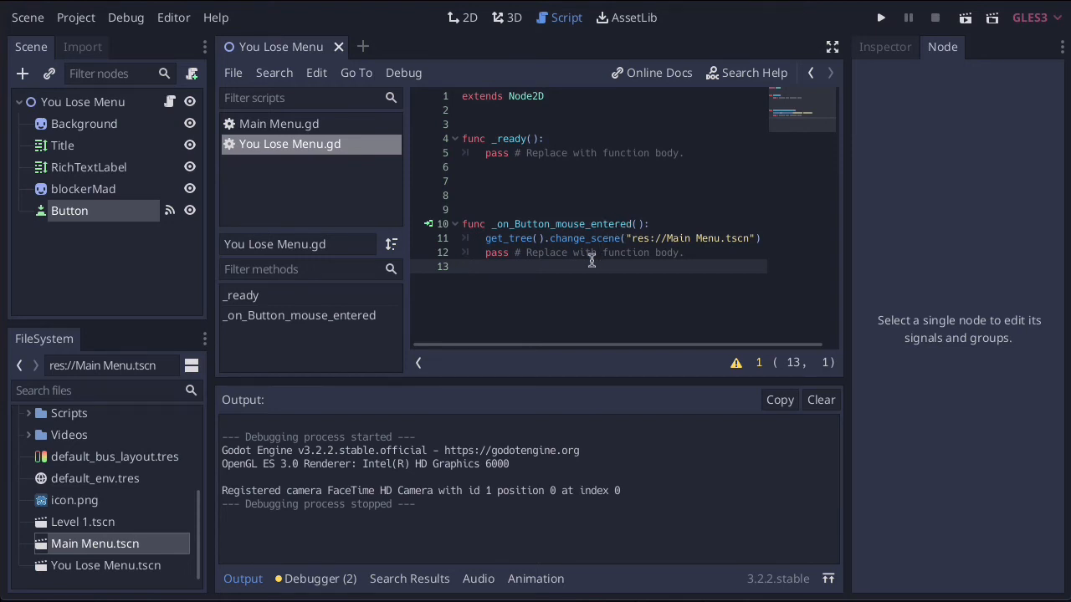
key(Return)
key(Return)
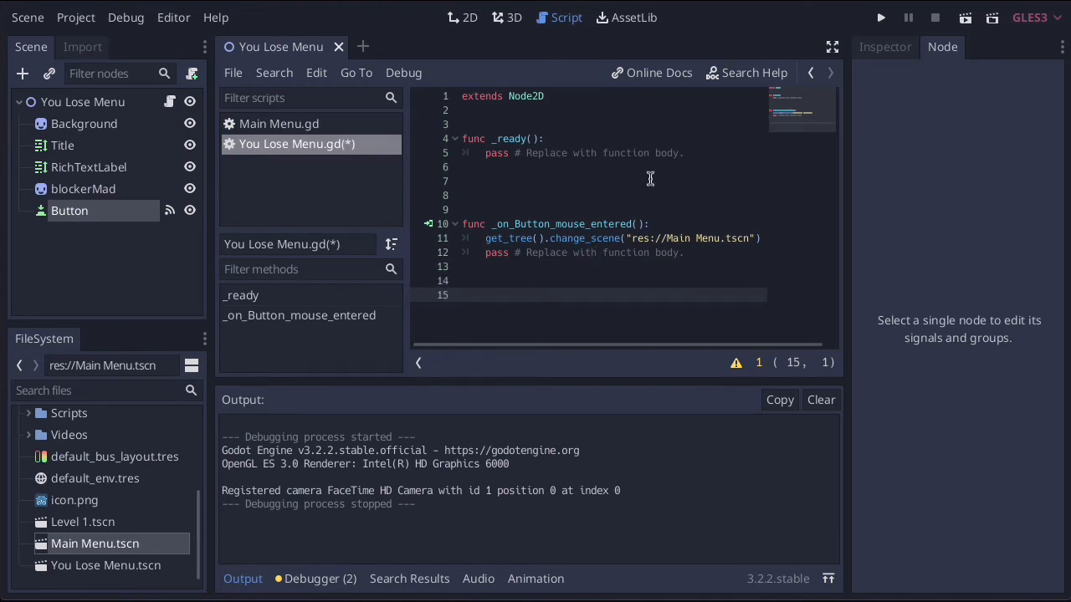
Disconnect the Button's mouse_entered signal and connect its pressed signal to the You Lose Menu node with receiver method _on_Button_pressed
click(70, 215)
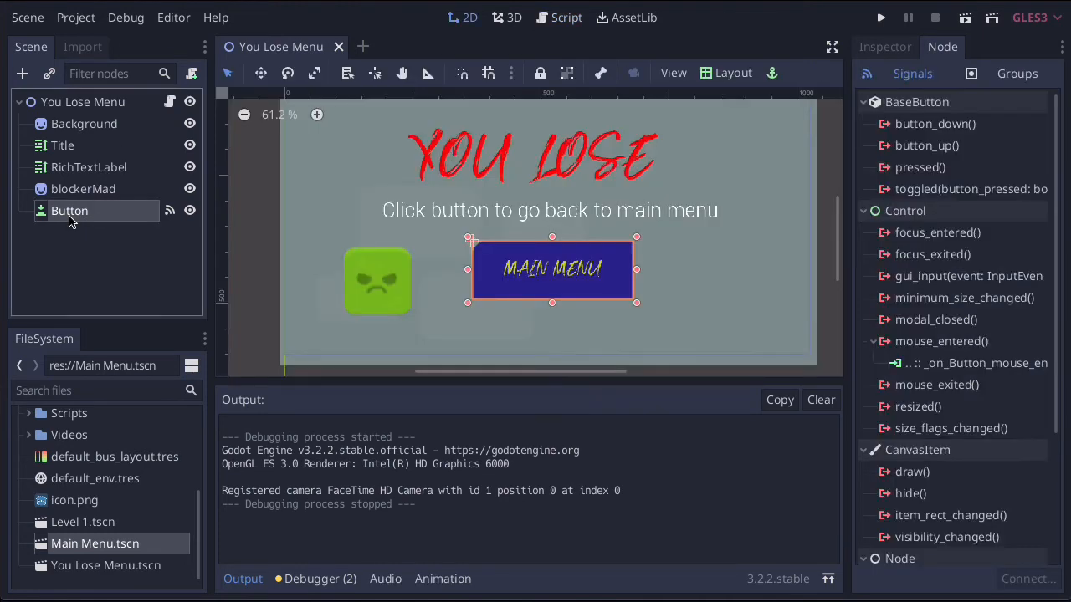
click(990, 365)
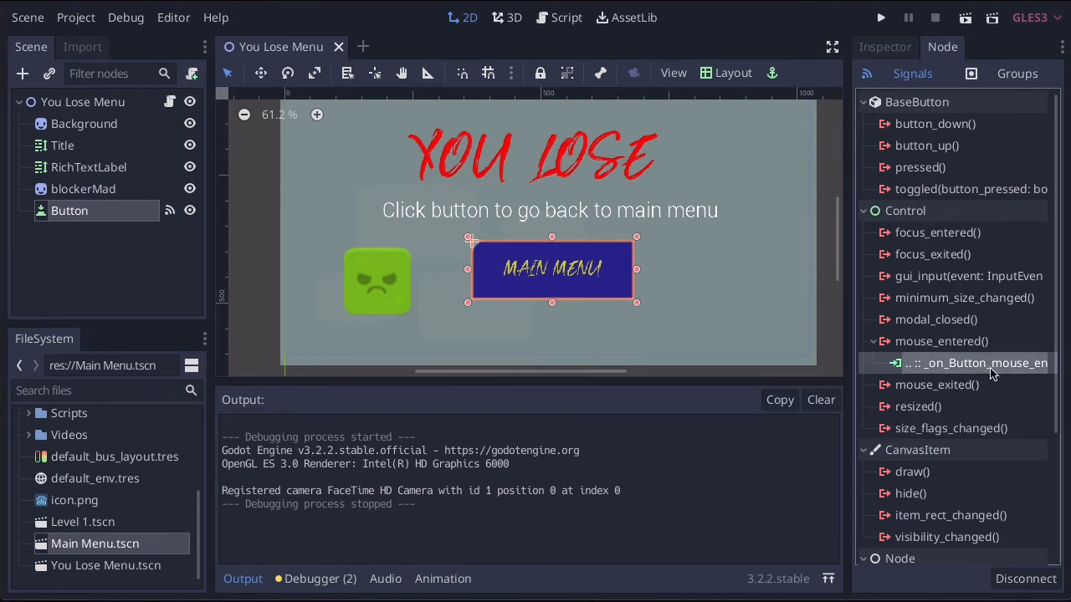
click(1029, 578)
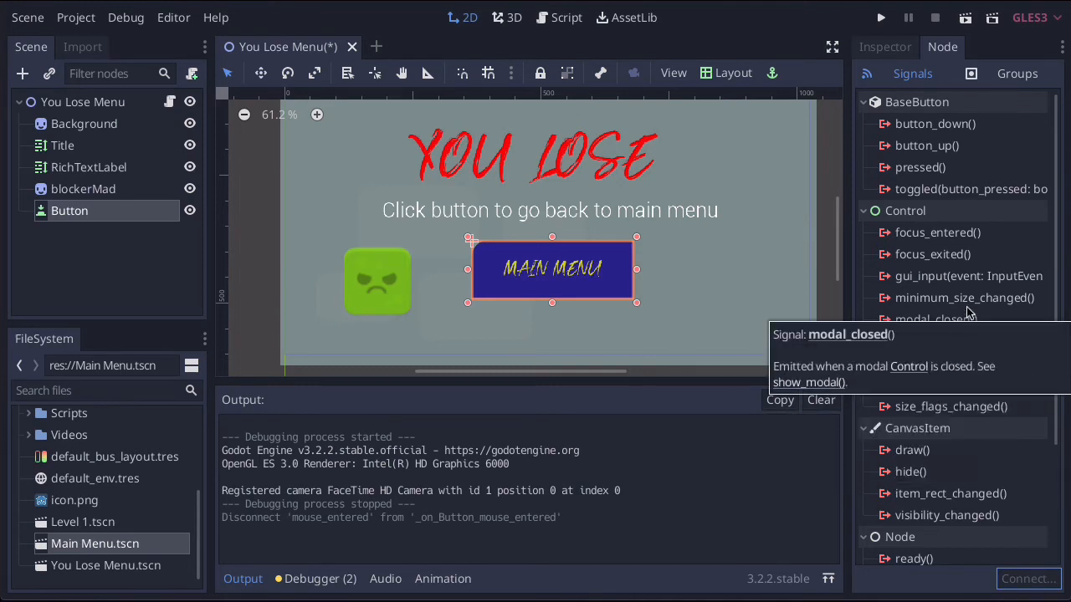
click(917, 172)
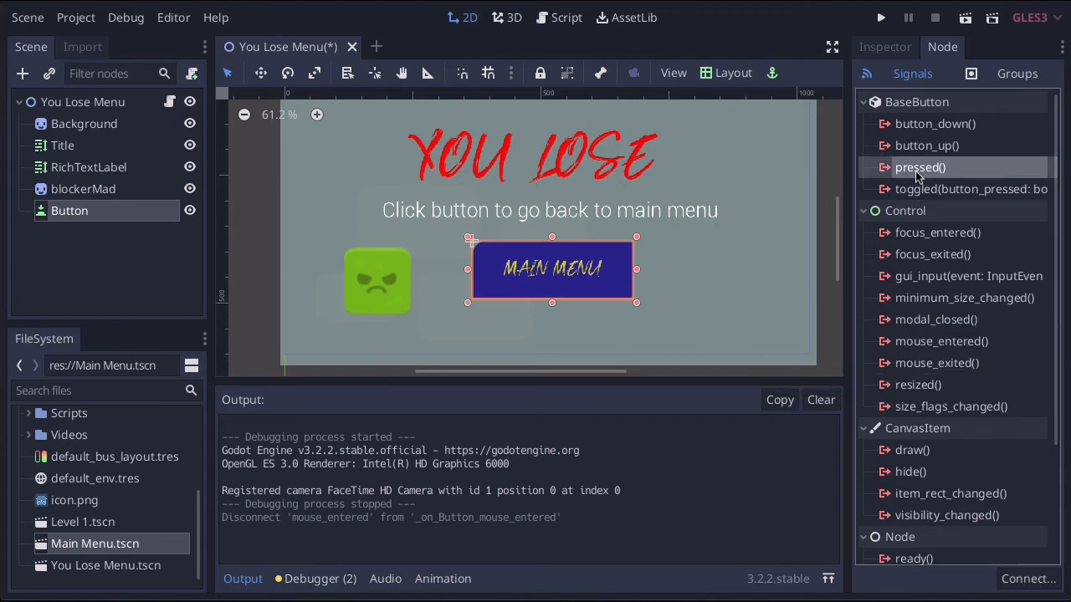
click(1022, 579)
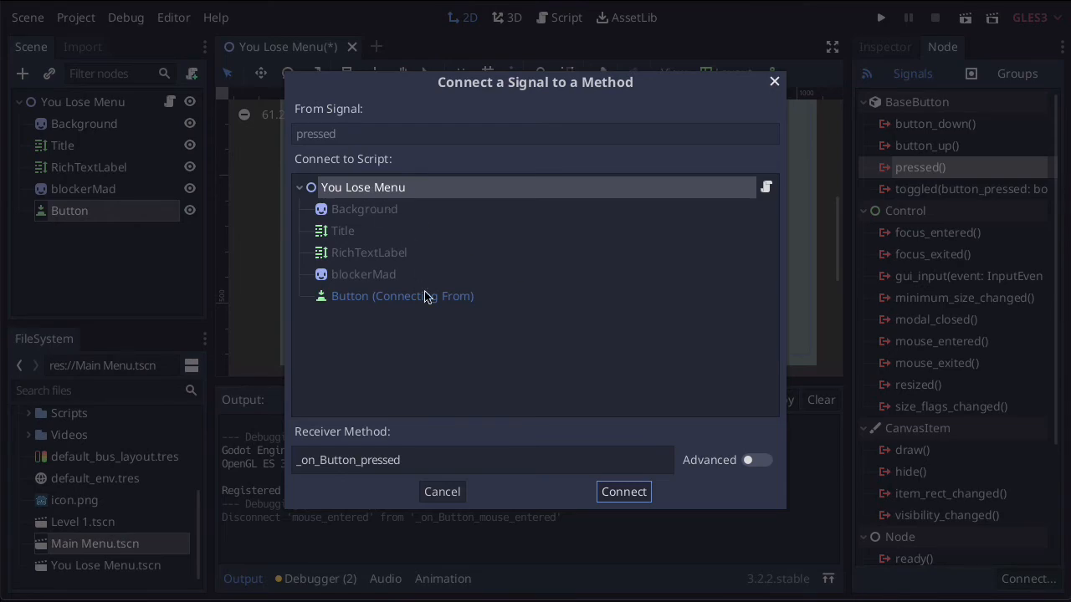
click(624, 491)
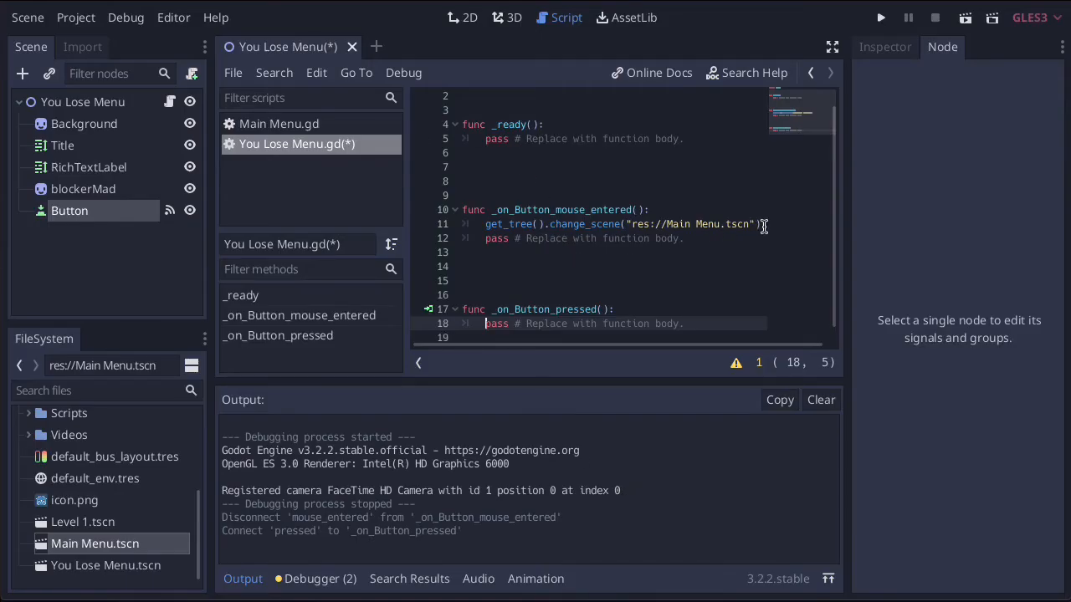
Copy the get_tree().change_scene("res://Main Menu.tscn") statement from _on_Button_mouse_entered into the first line of _on_Button_pressed
drag(757, 224, 481, 232)
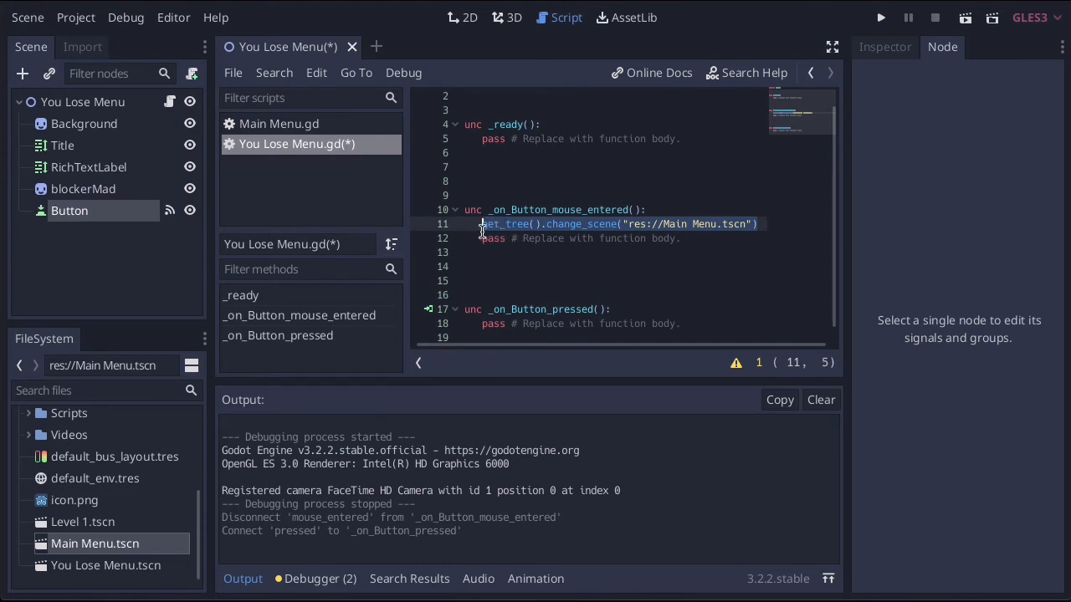
click(631, 309)
key(Return)
key(ctrl+v)
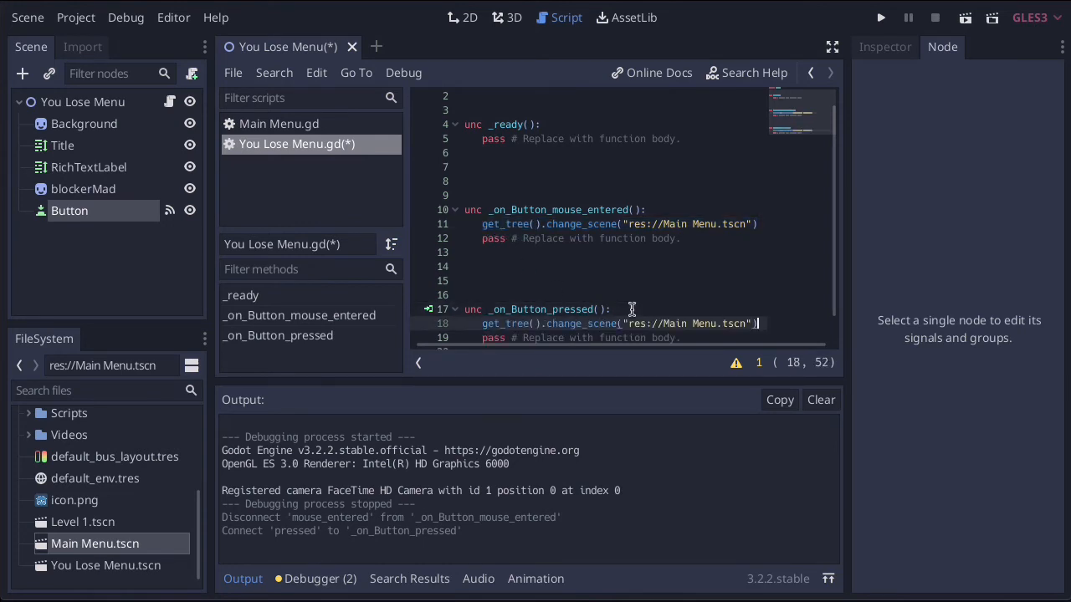
Delete the obsolete _on_Button_mouse_entered function and the surplus blank lines above _on_Button_pressed
drag(695, 240, 448, 174)
key(BackSpace)
key(Down)
key(Down)
key(Down)
key(Down)
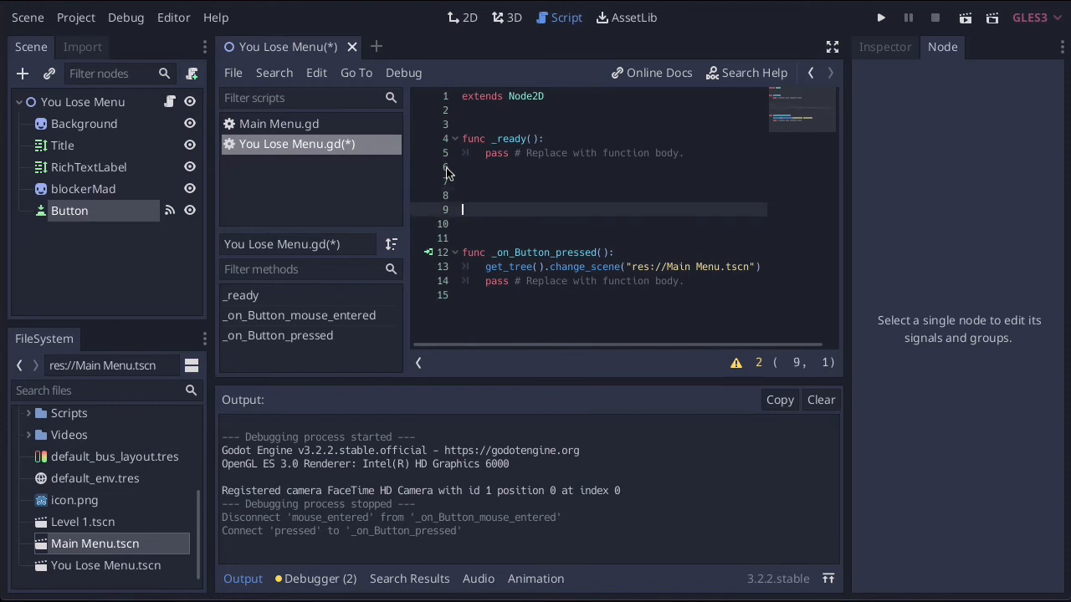
key(BackSpace)
key(BackSpace)
key(BackSpace)
key(BackSpace)
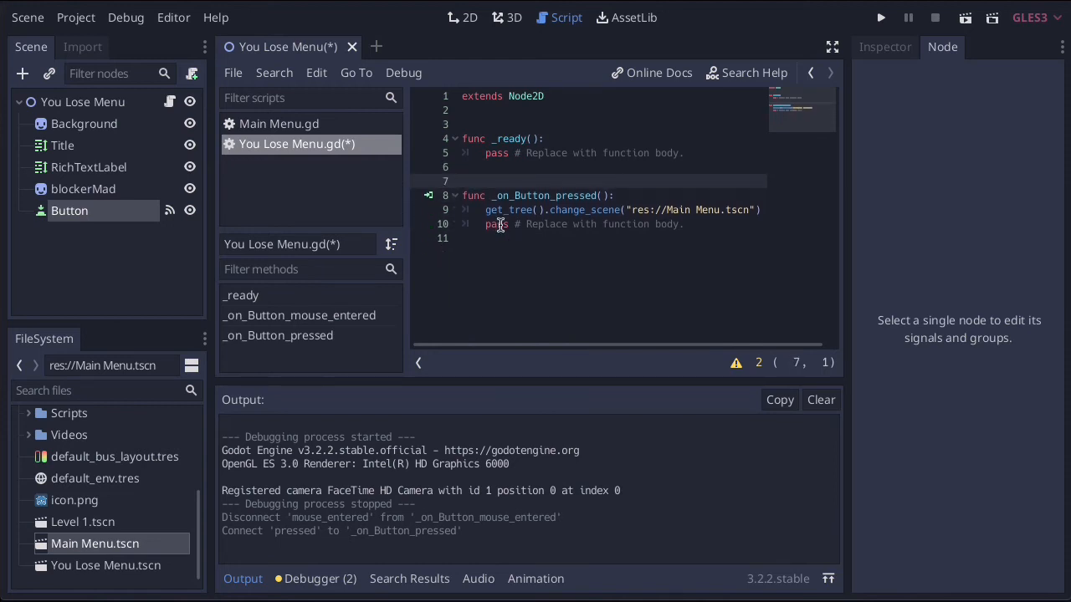
Save all scenes together with the edited You Lose Menu script
click(514, 250)
click(26, 18)
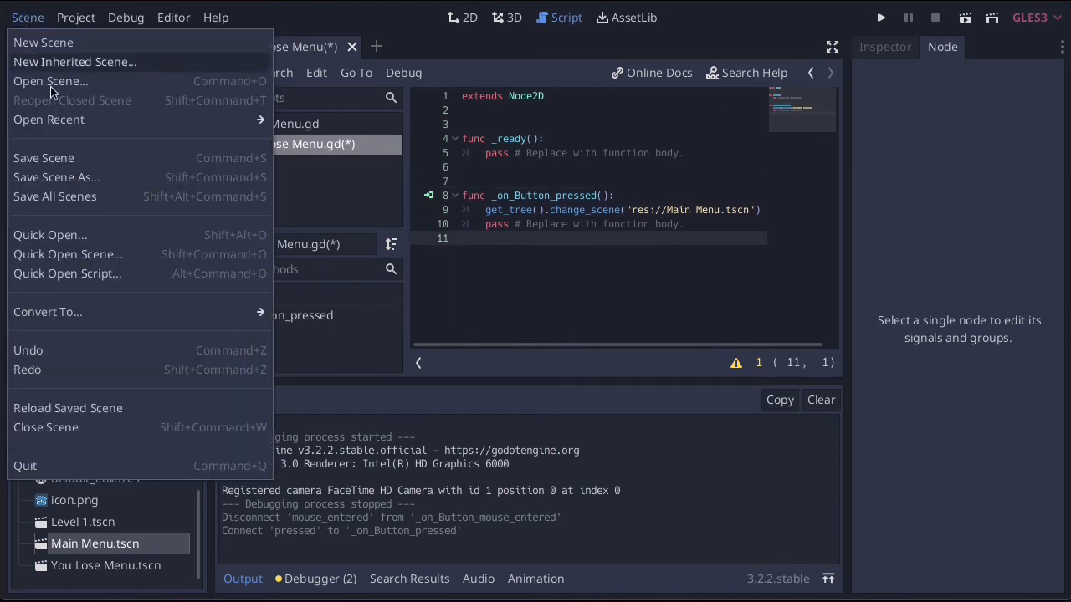
click(75, 199)
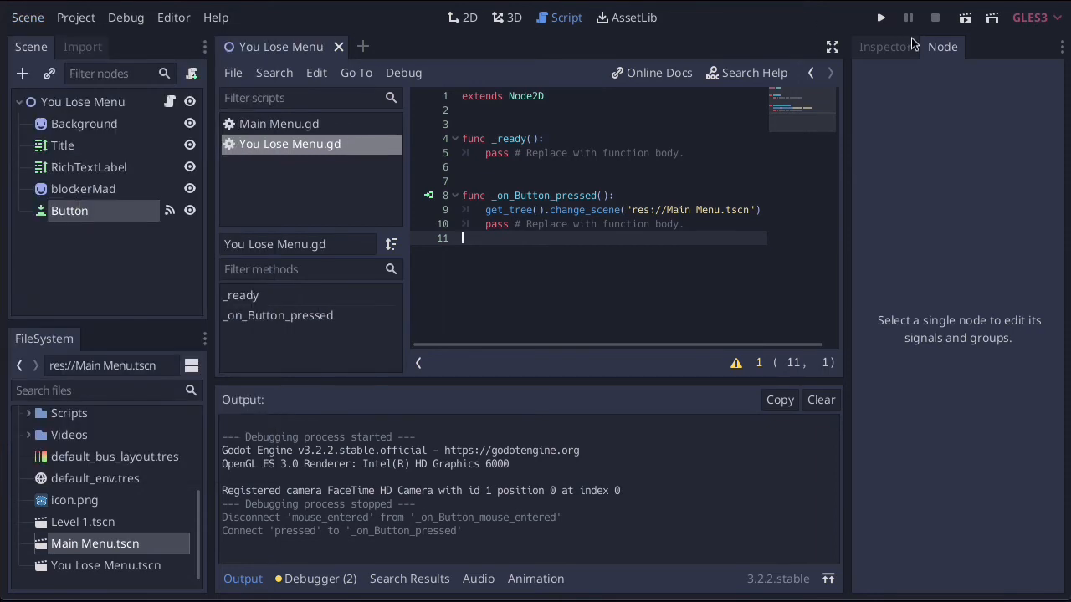
Run the You Lose Menu scene, test its MAIN MENU button with a click, and close the game window
click(965, 23)
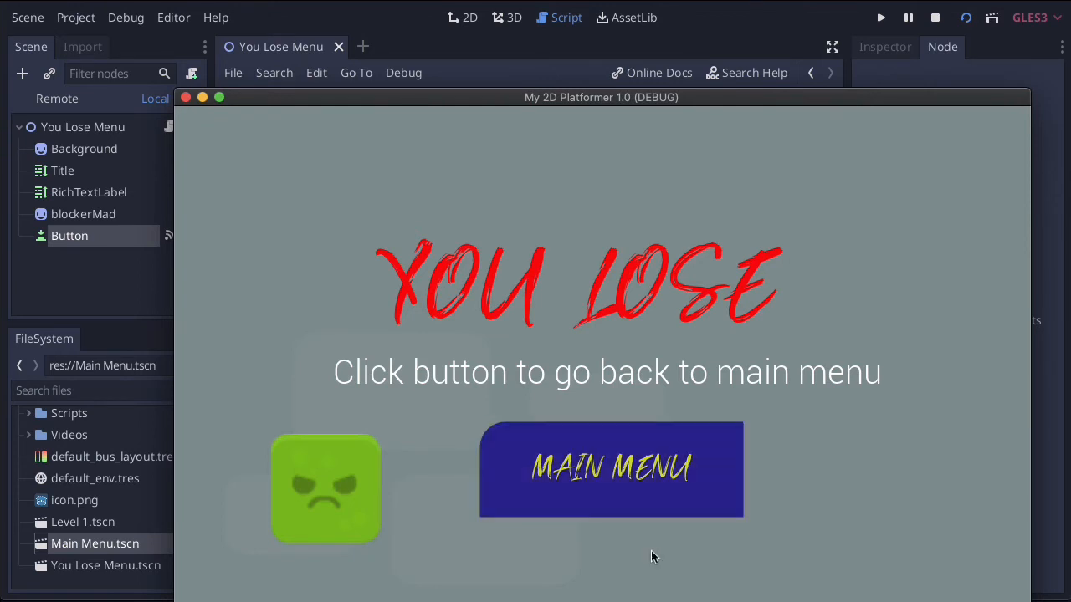
click(618, 473)
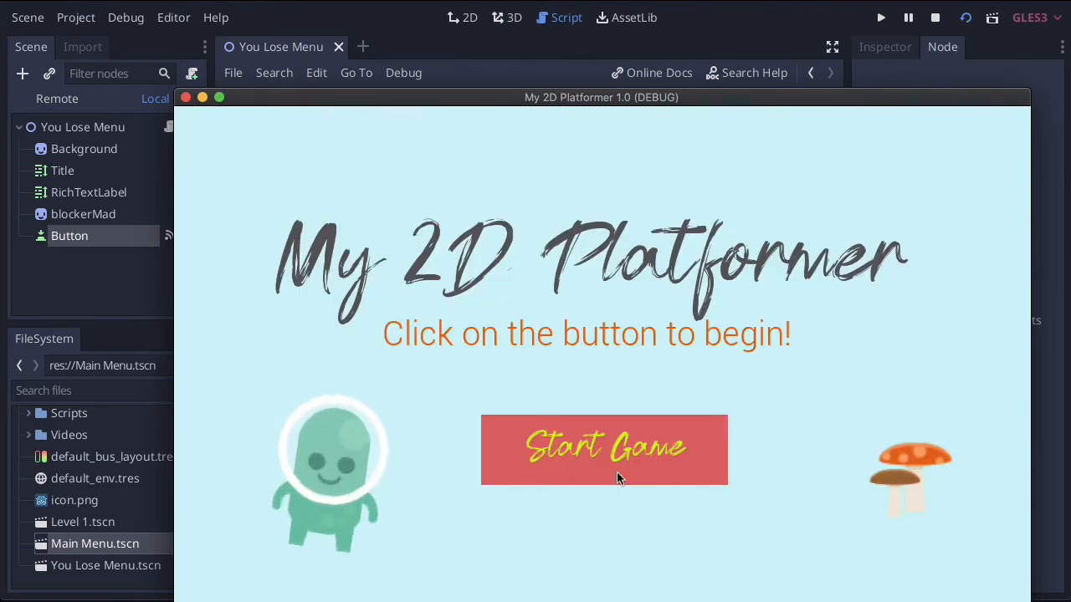
click(187, 98)
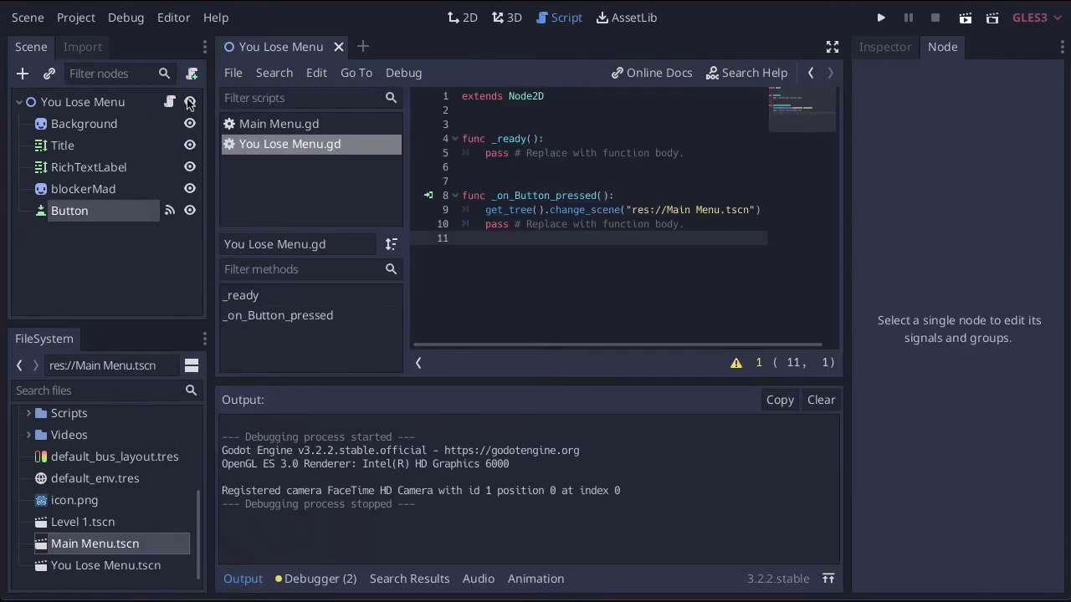
Return to the 2D view of the You Lose Menu scene and collapse the output and debugger area to enlarge the canvas
click(463, 18)
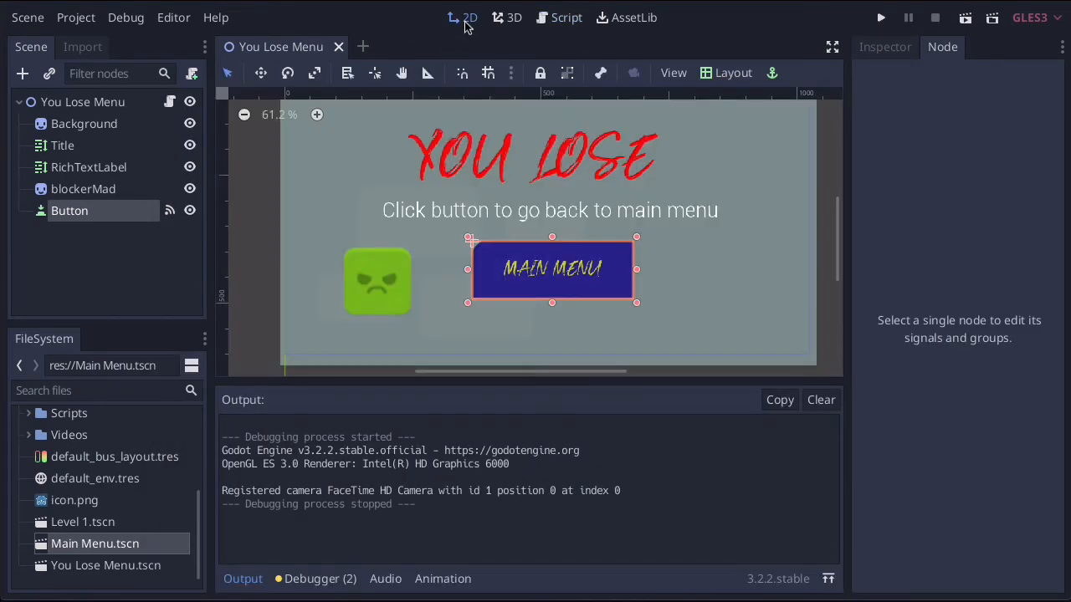
click(634, 337)
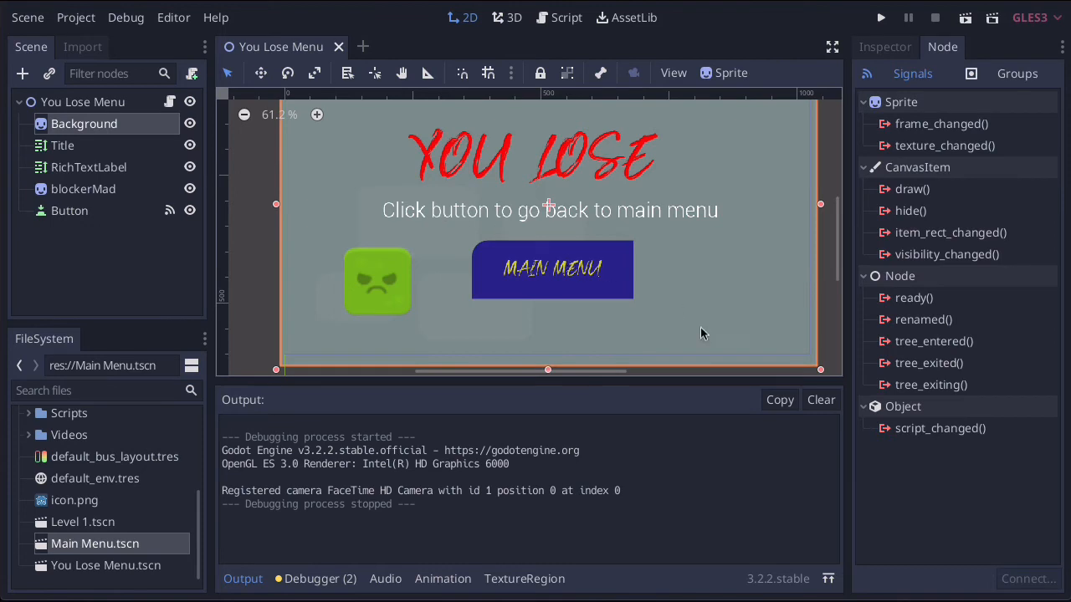
click(318, 578)
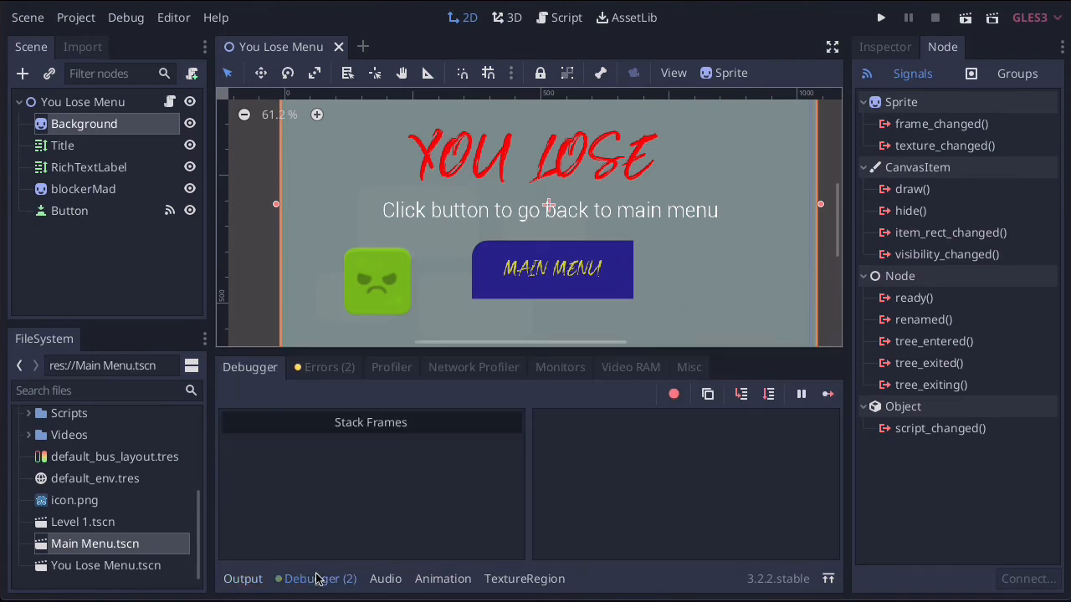
click(318, 579)
scroll(431, 448, up, 3)
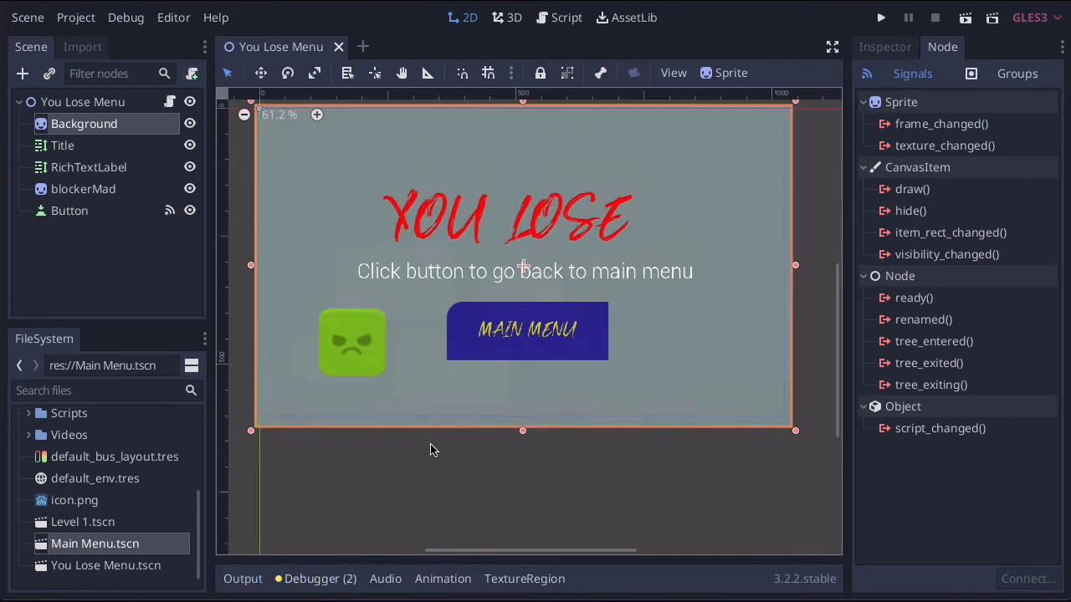
scroll(430, 444, up, 1)
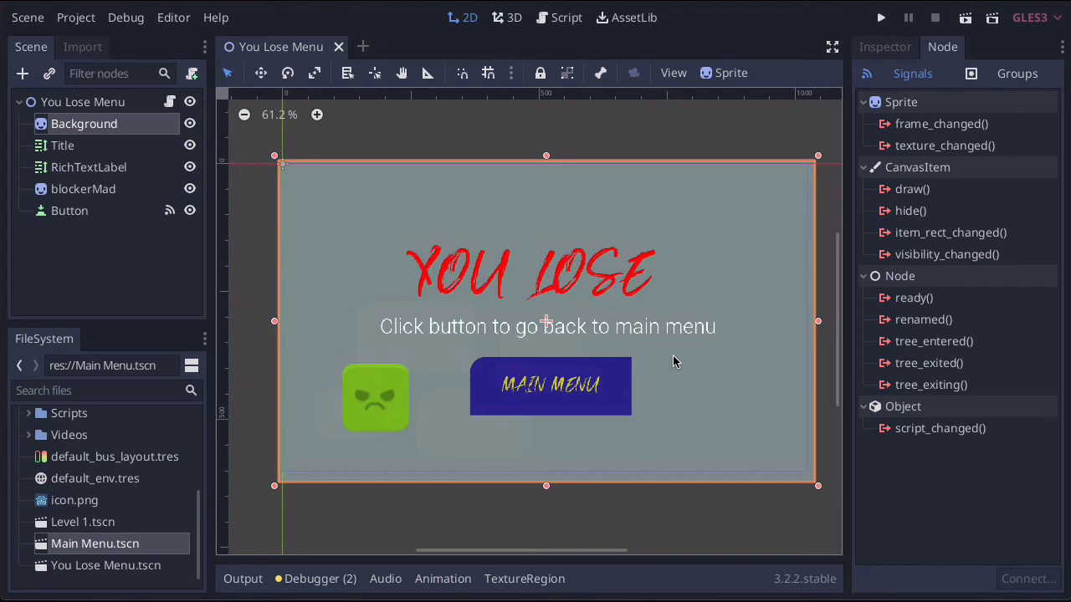
Add an AudioStreamPlayer node as a child of the You Lose Menu root node
click(101, 105)
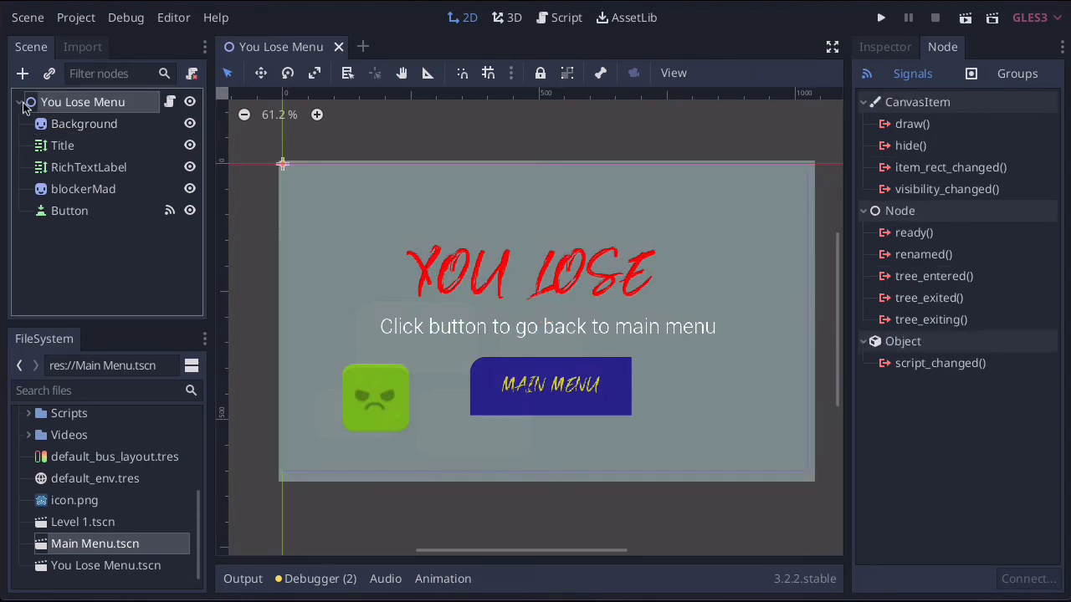
click(22, 75)
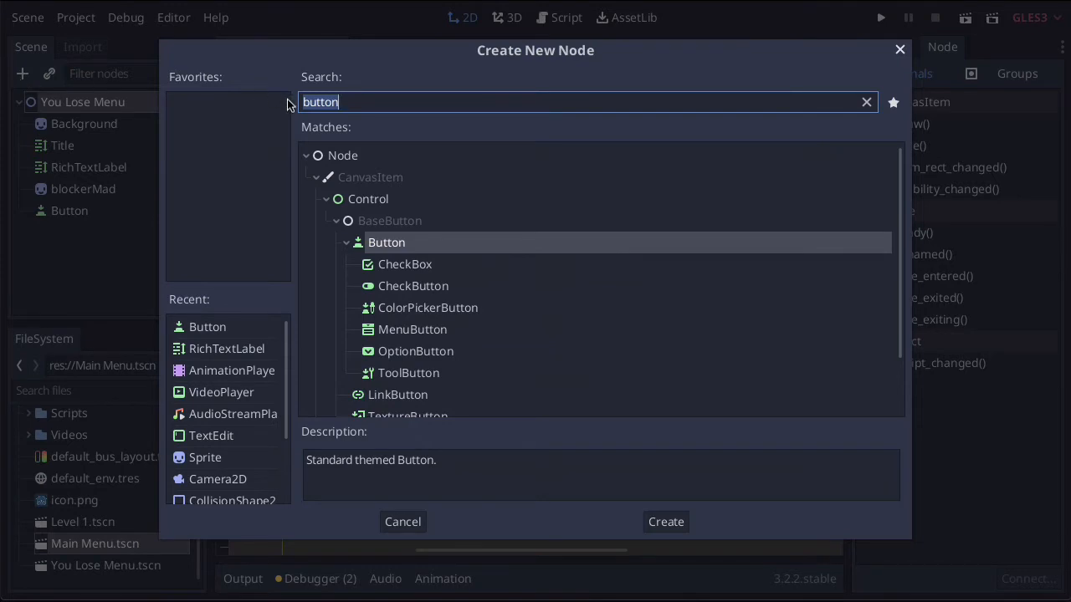
text(audio)
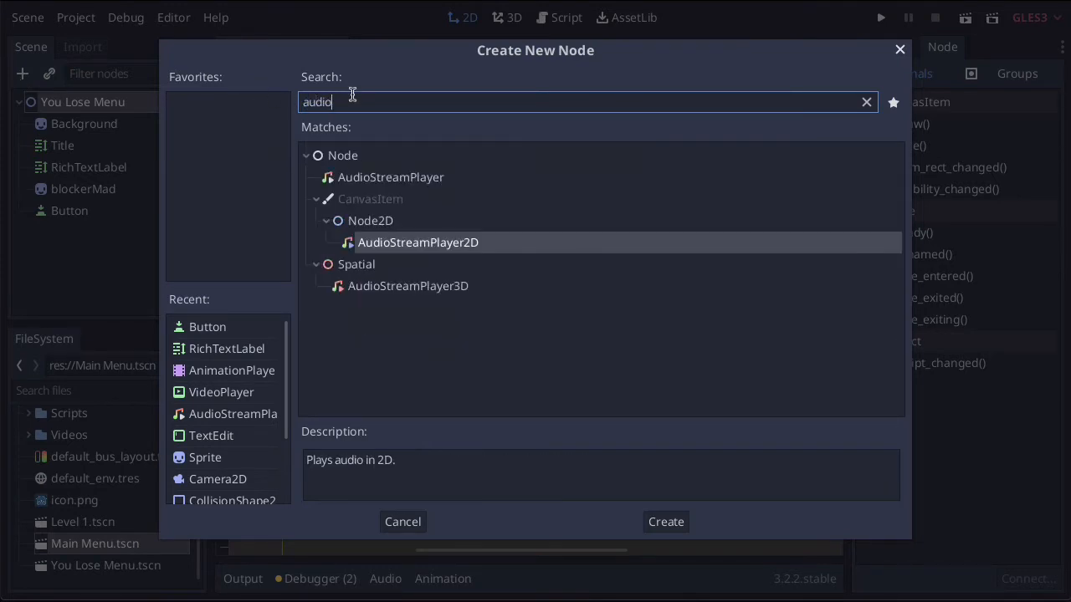
double_click(383, 179)
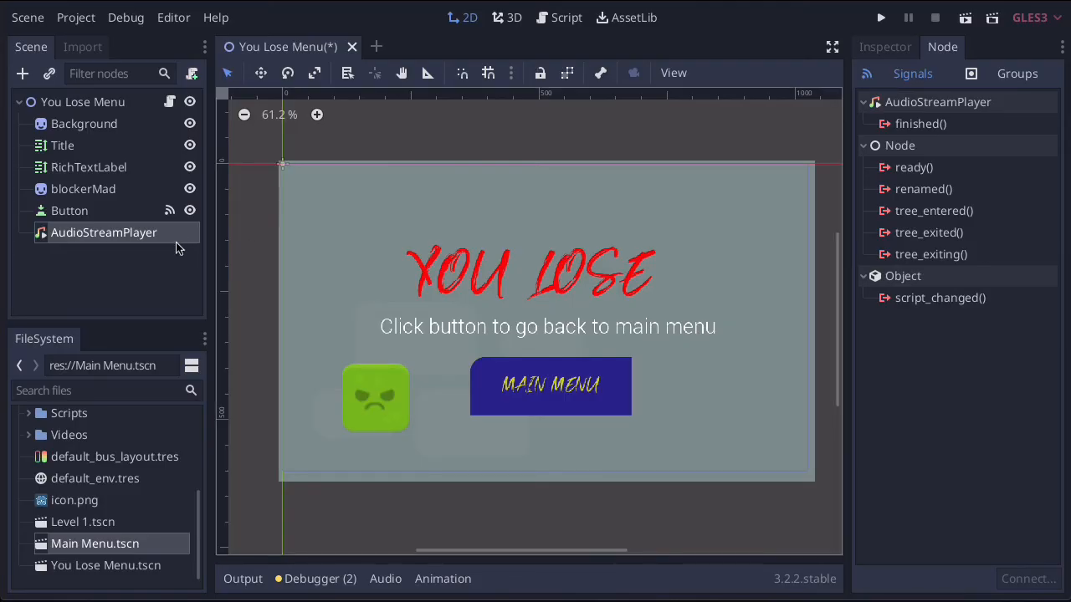